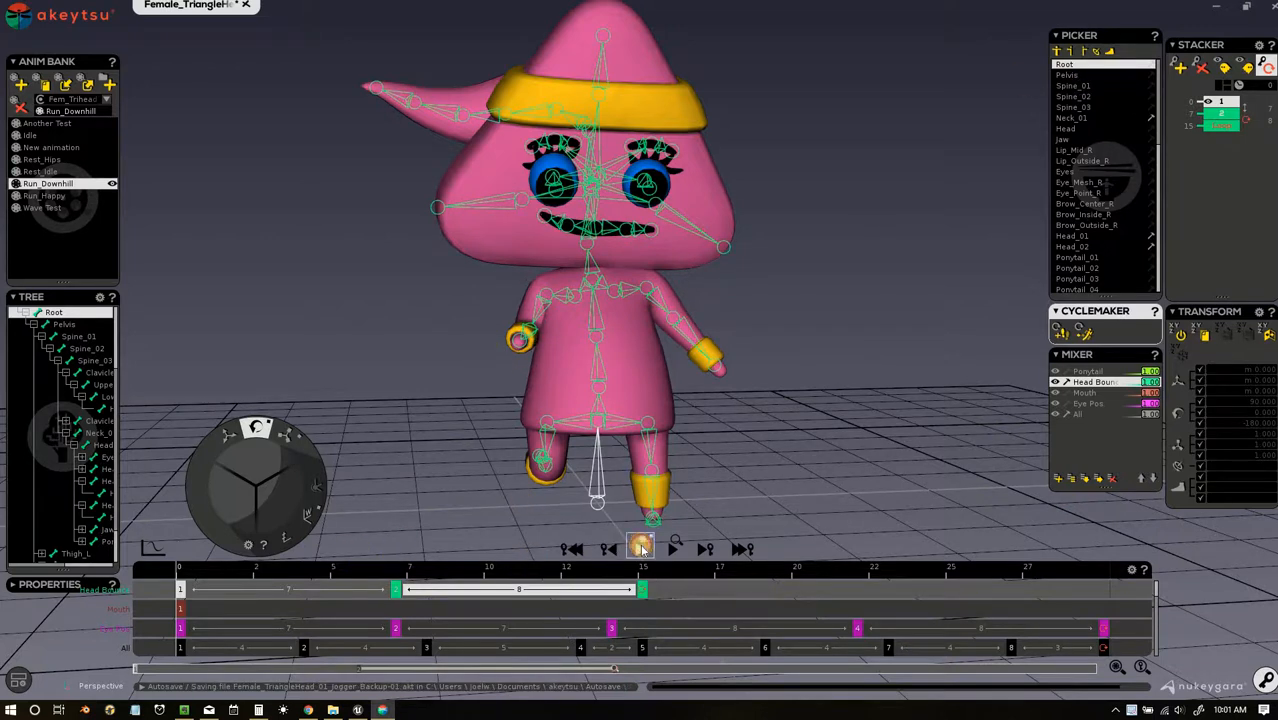
# Step: Preview the Run_Downhill cycle and try to mirror all right-side controllers across the full cycle on the Head Bounce layer
pyautogui.click(641, 548)
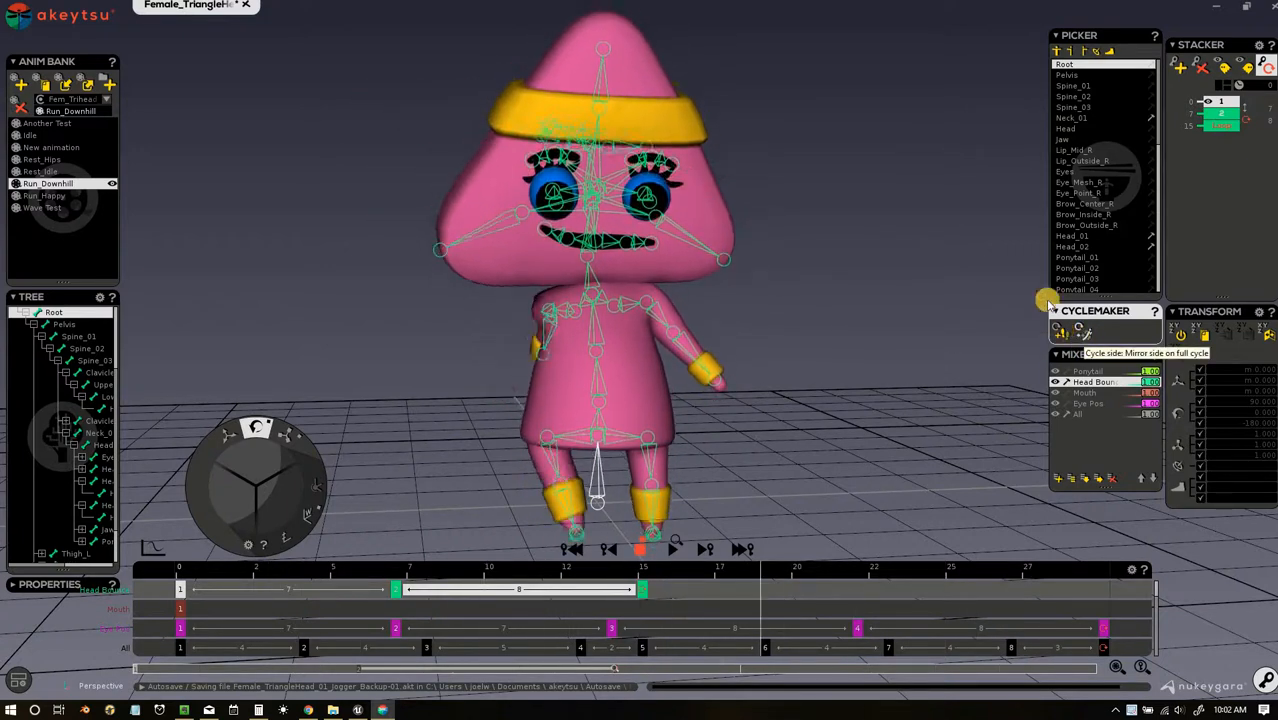
pyautogui.click(1070, 52)
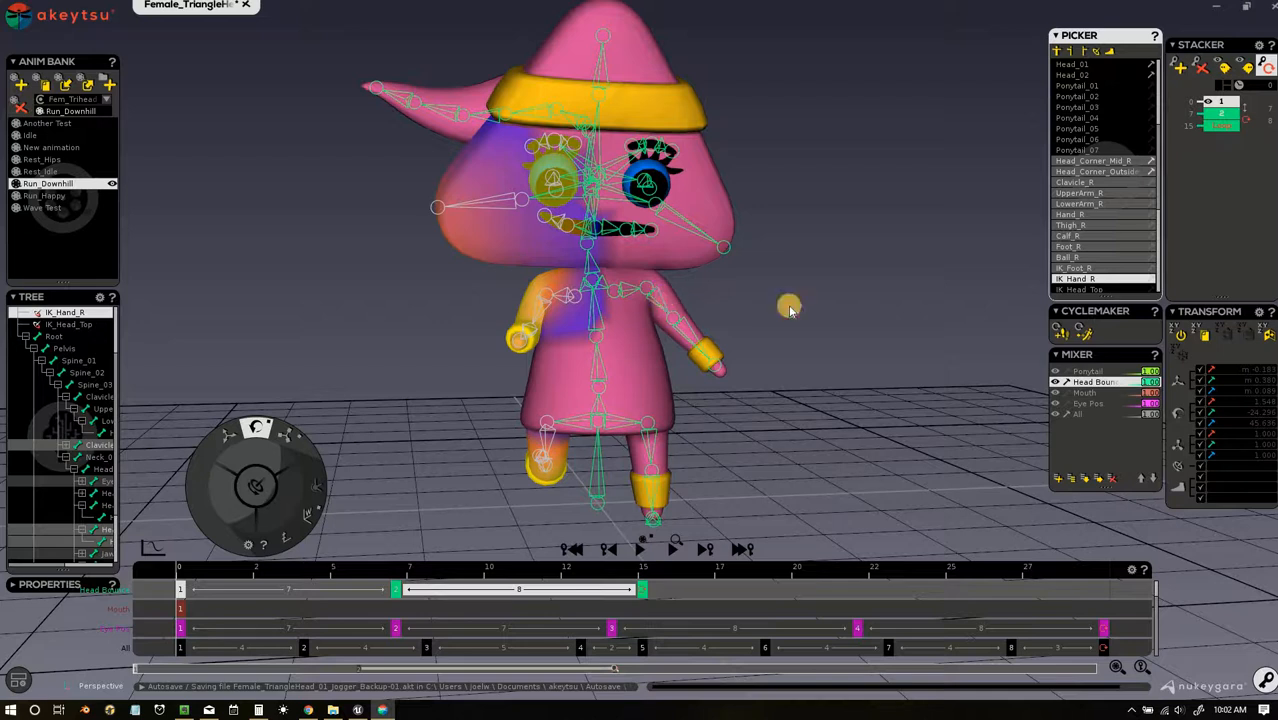
pyautogui.click(1086, 334)
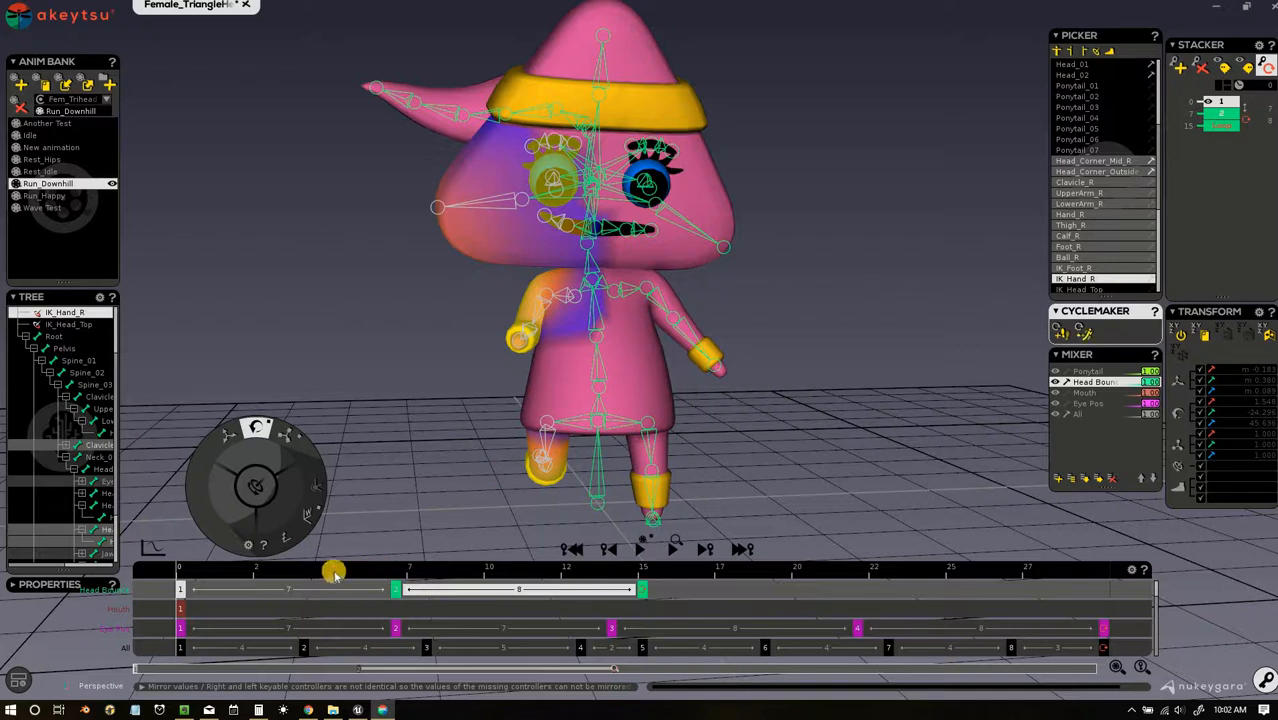
# Step: Scrub through the run cycle and step between its keys to examine how the left side moves, ending at the first frame
pyautogui.moveTo(465, 580); pyautogui.dragTo(318, 562)
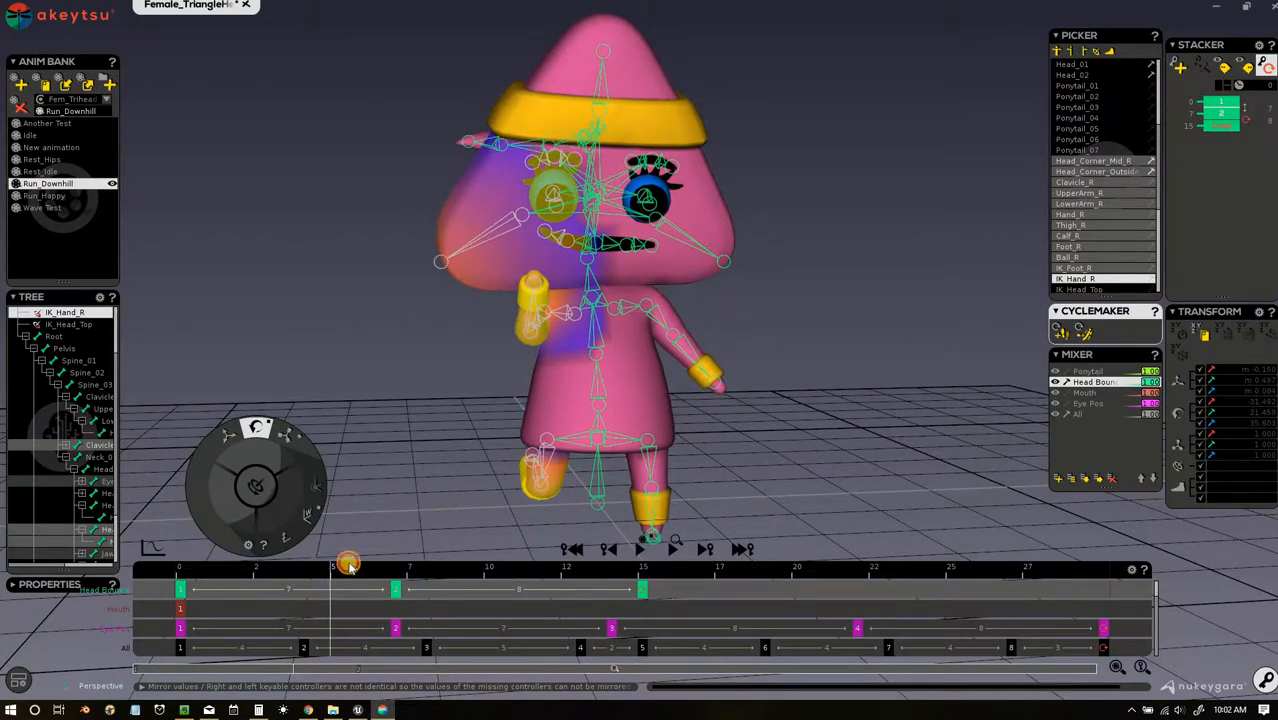
pyautogui.click(705, 549)
pyautogui.click(702, 549)
pyautogui.click(700, 549)
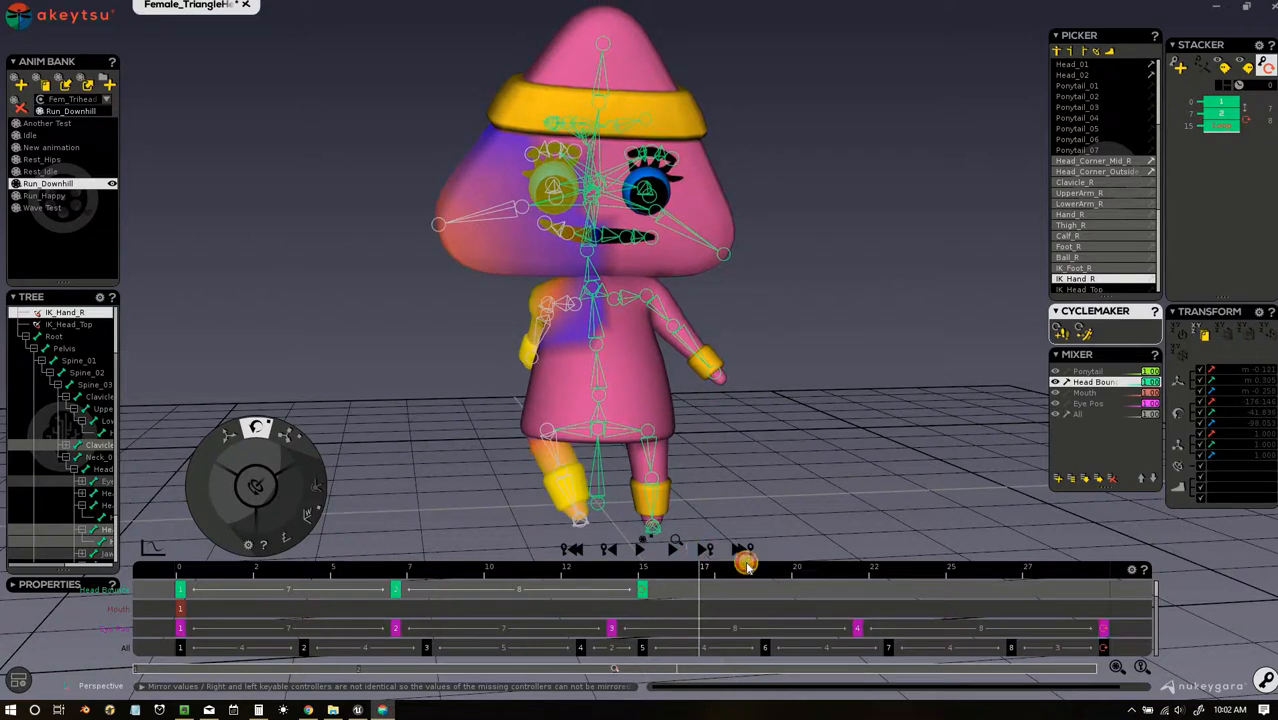
pyautogui.click(735, 567)
pyautogui.moveTo(937, 577); pyautogui.dragTo(455, 560)
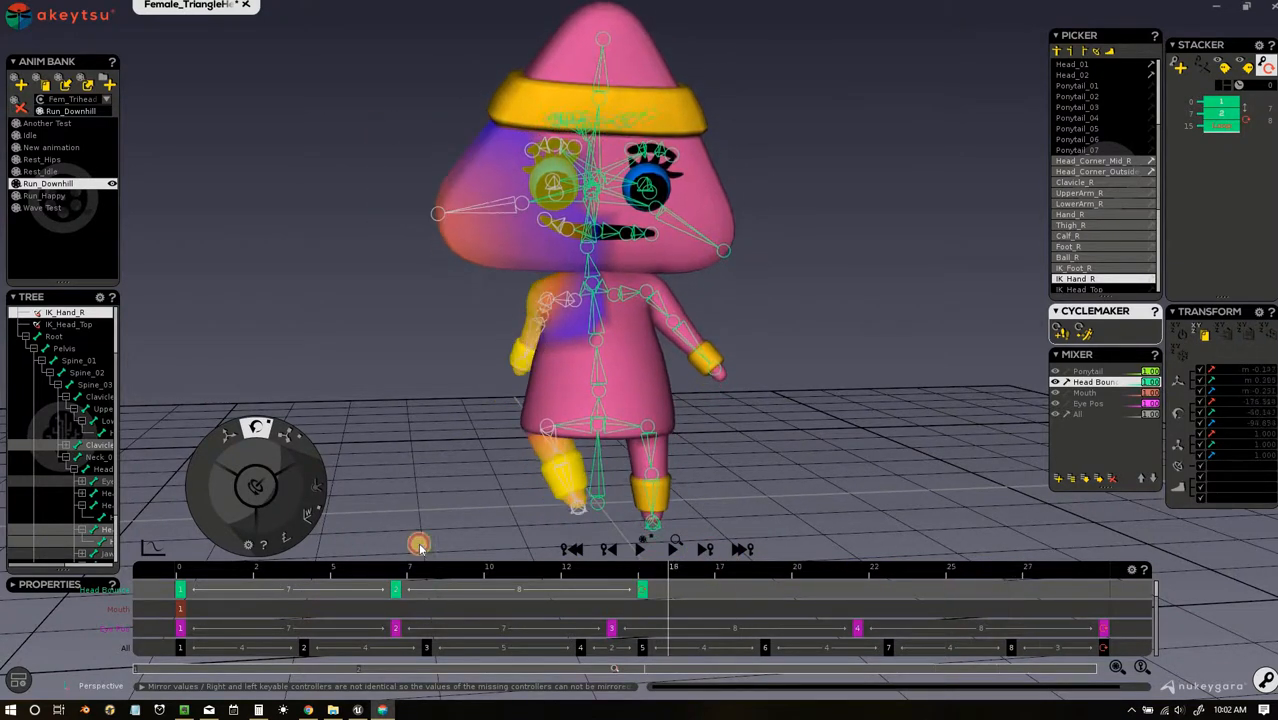
pyautogui.moveTo(186, 536); pyautogui.dragTo(148, 531)
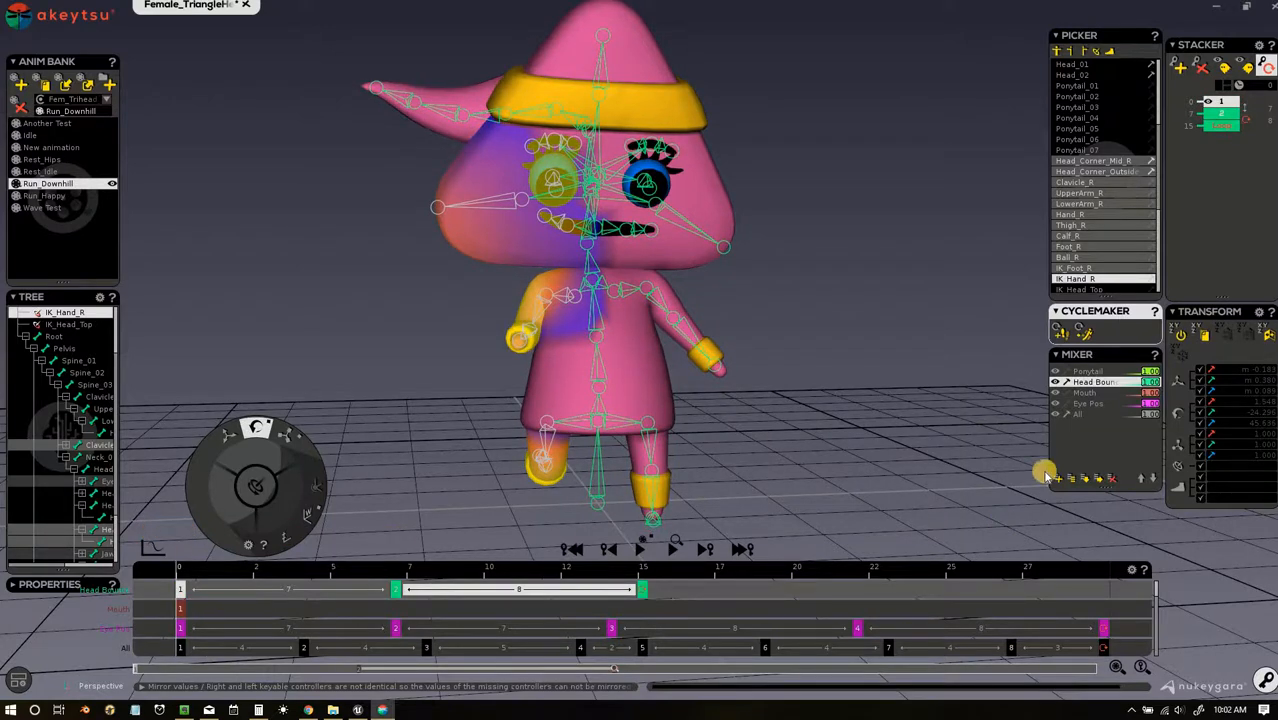
# Step: Compare the Head Bounce and All layers in the mixer, then scrub the All layer's cycle from the start to frame 16
pyautogui.click(1088, 414)
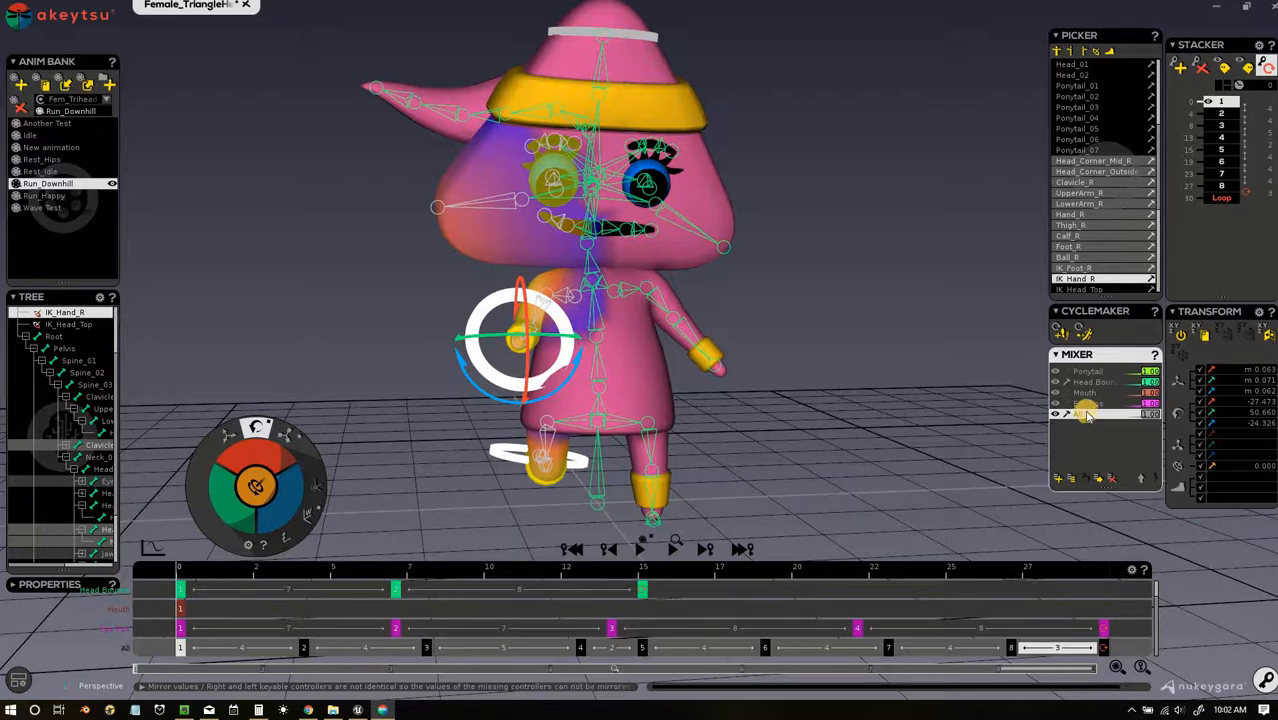
pyautogui.click(1087, 381)
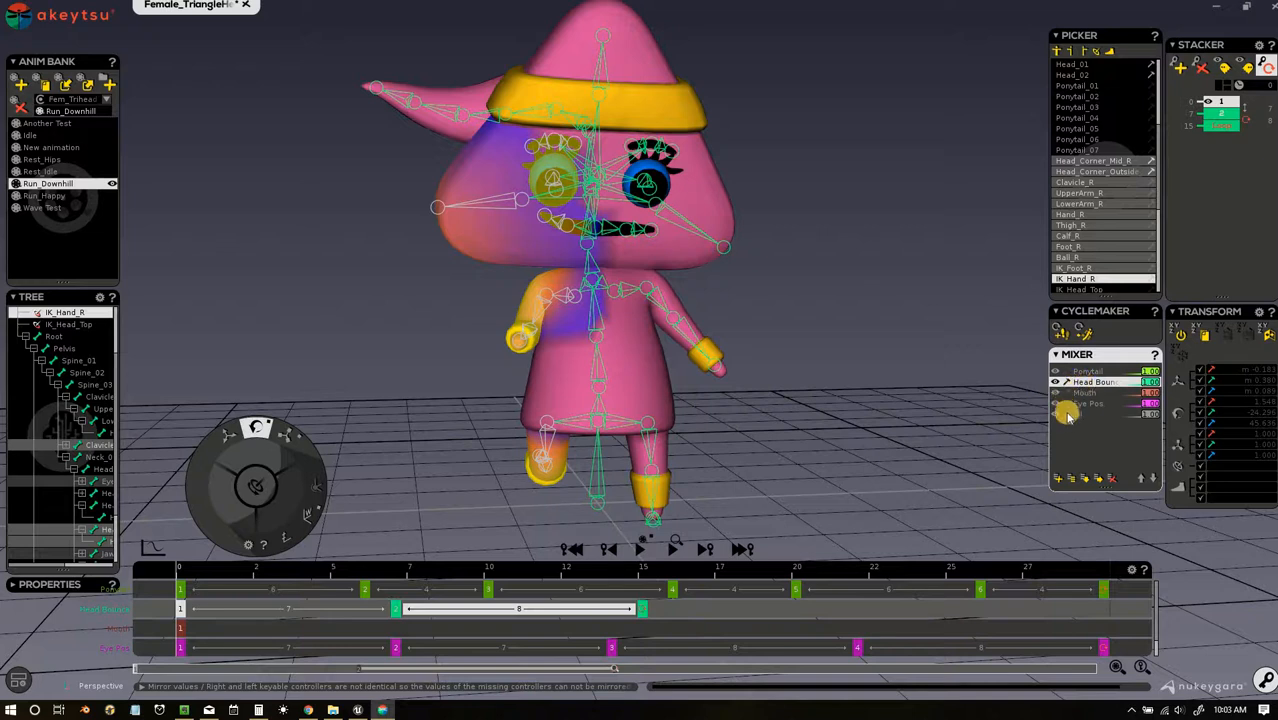
pyautogui.click(1082, 414)
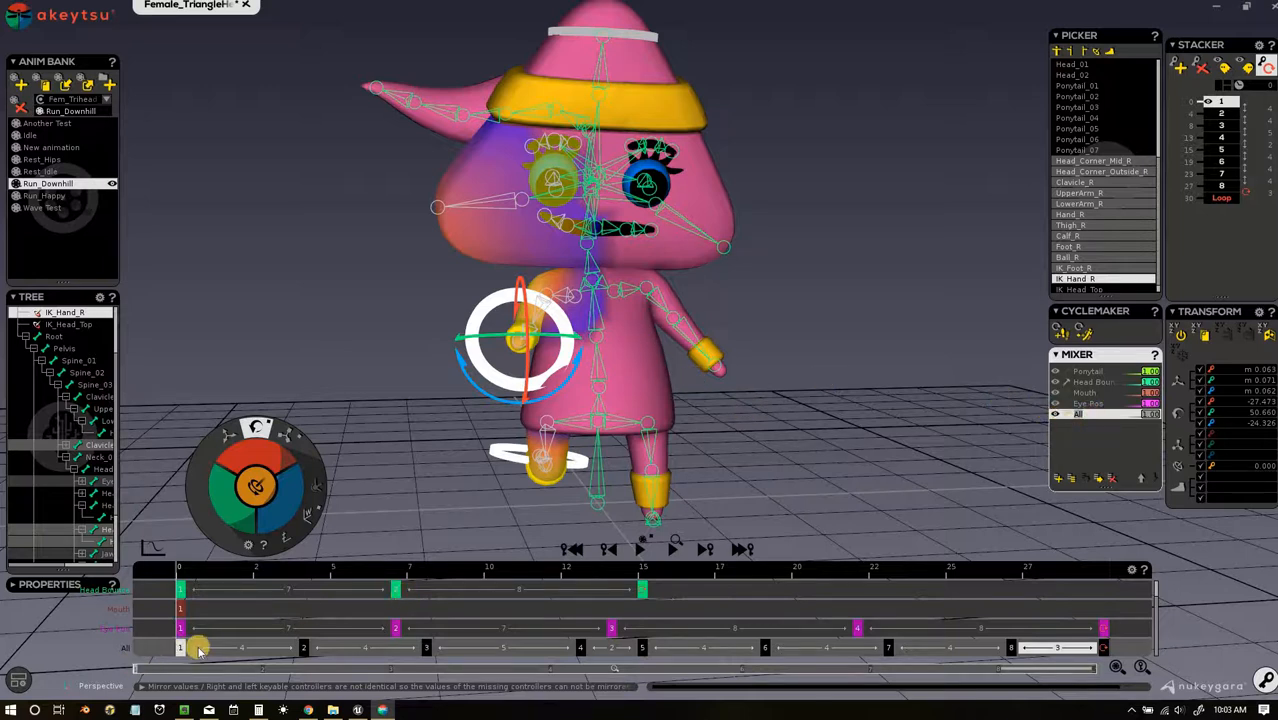
pyautogui.moveTo(187, 569)
pyautogui.mouseDown()
pyautogui.moveTo(634, 605)
pyautogui.moveTo(1050, 609)
pyautogui.moveTo(176, 560)
pyautogui.mouseUp()
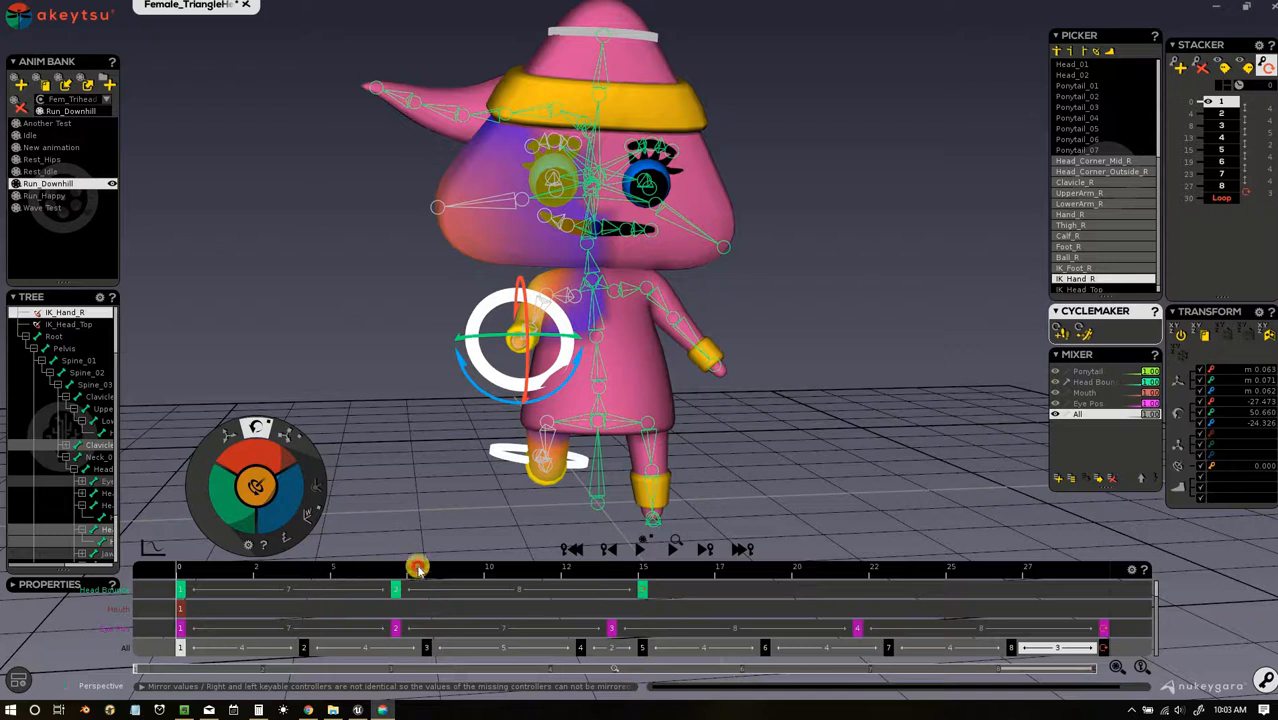
pyautogui.moveTo(416, 568); pyautogui.dragTo(668, 539)
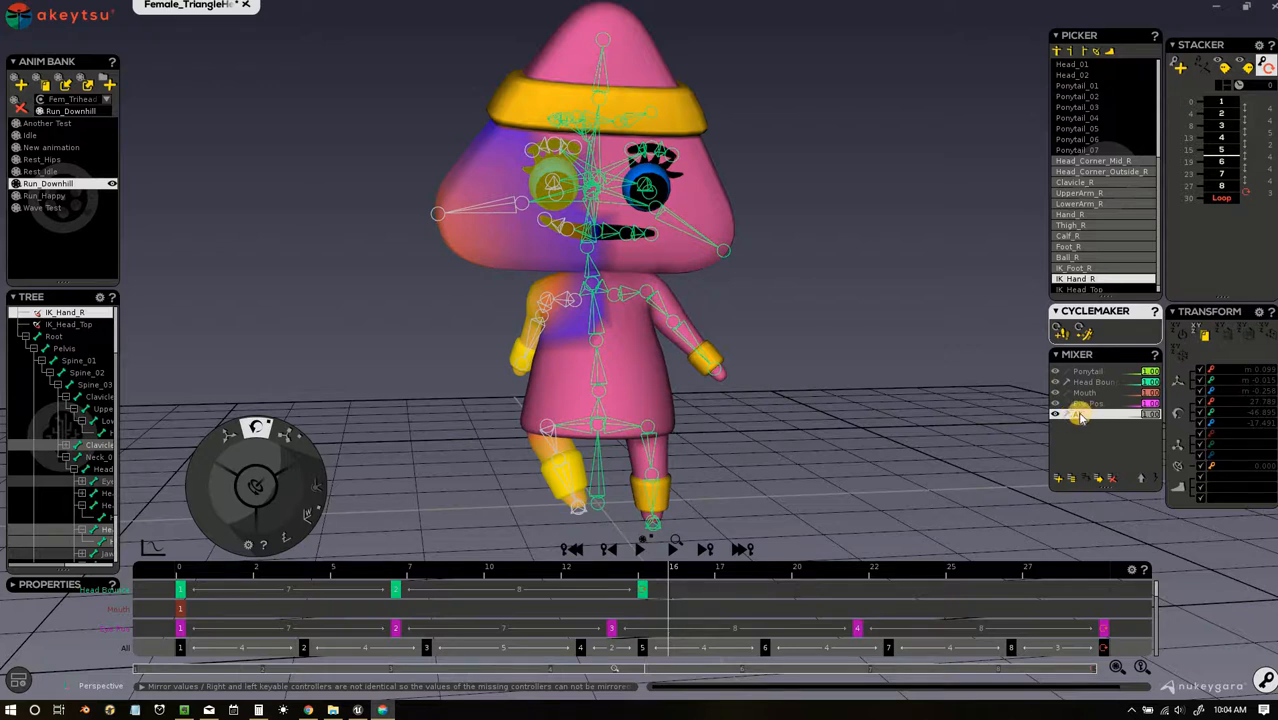
pyautogui.click(1078, 418)
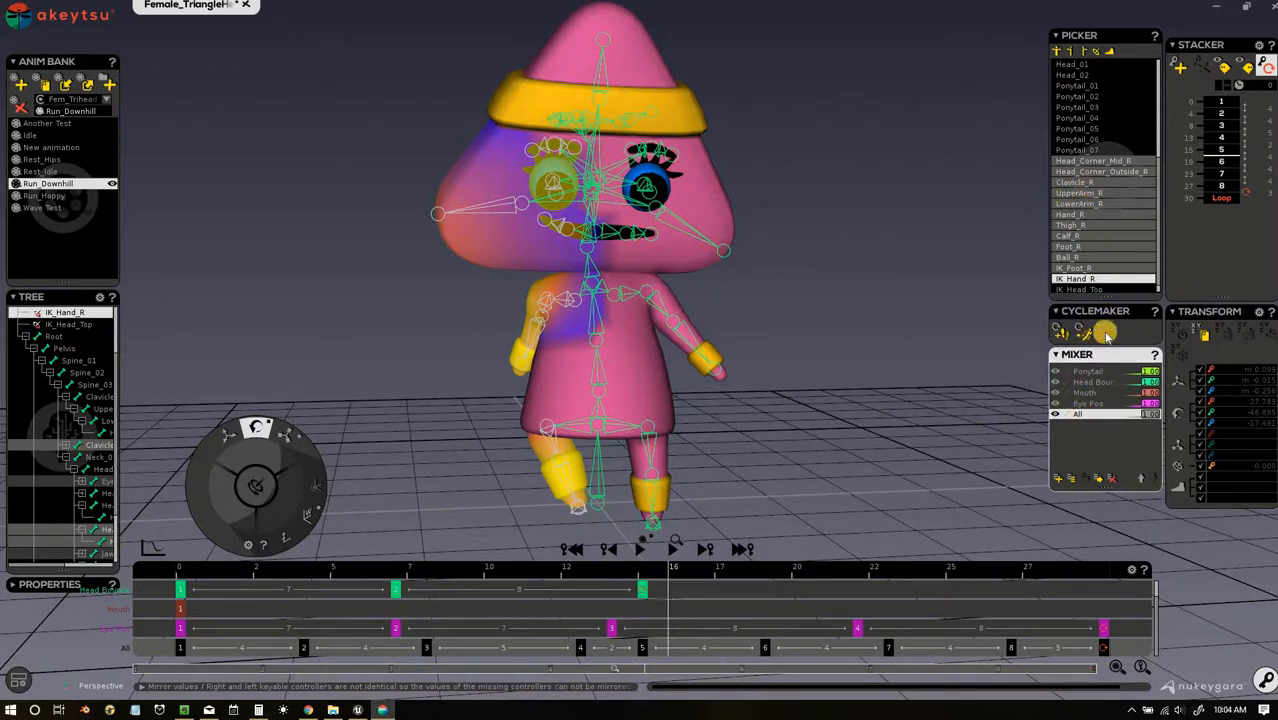
# Step: Activate the Ponytail layer and examine from the side which bones it controls, selecting the Ponytail_02 bone
pyautogui.click(1084, 372)
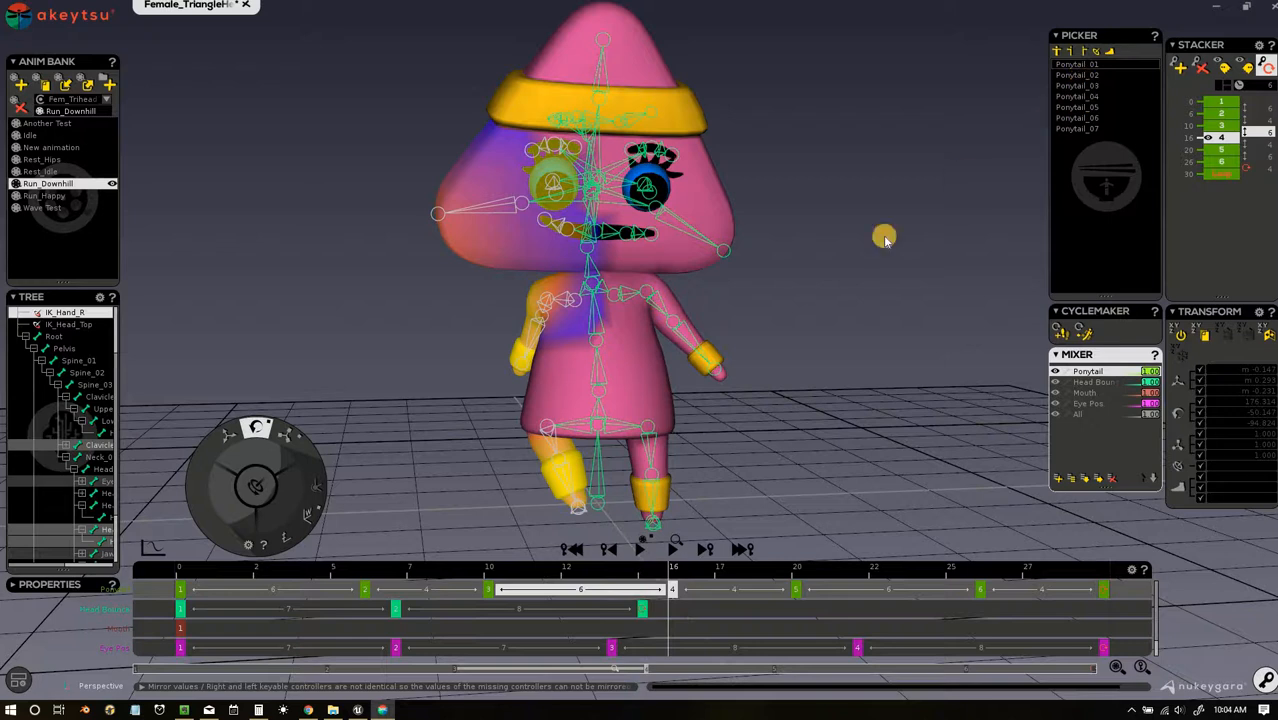
pyautogui.moveTo(976, 271); pyautogui.dragTo(659, 91, button='middle')
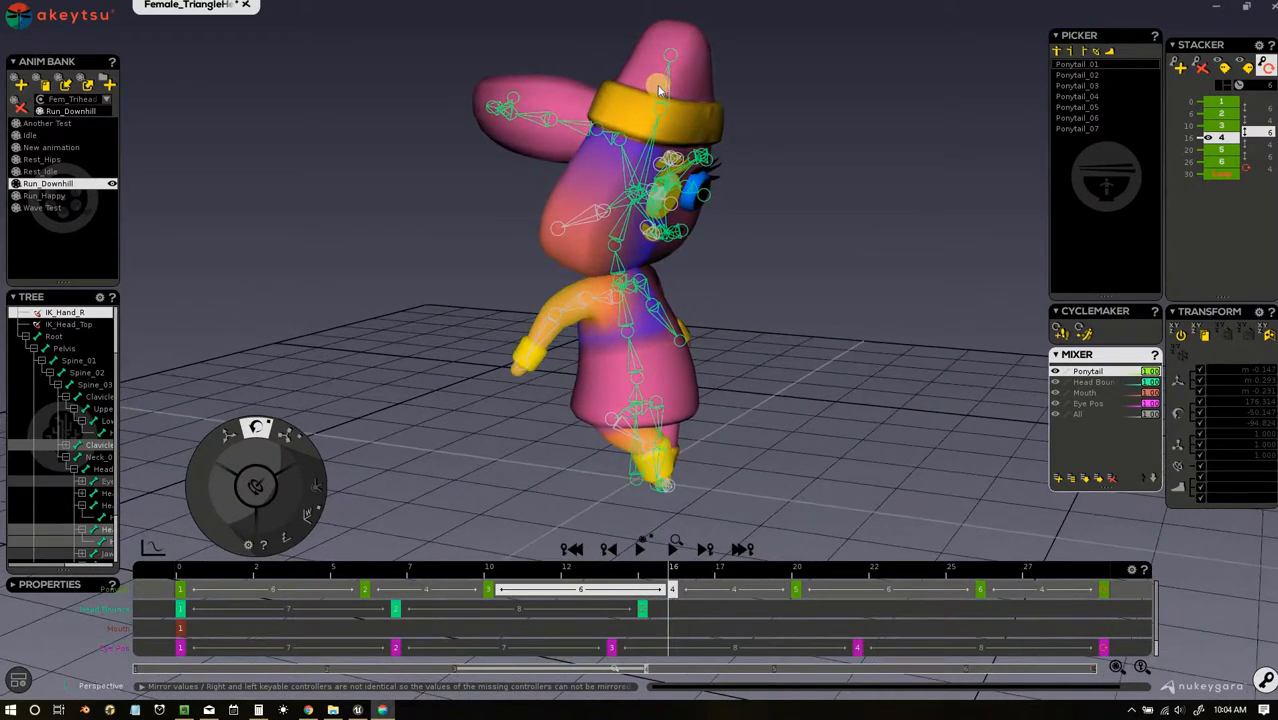
pyautogui.click(662, 88)
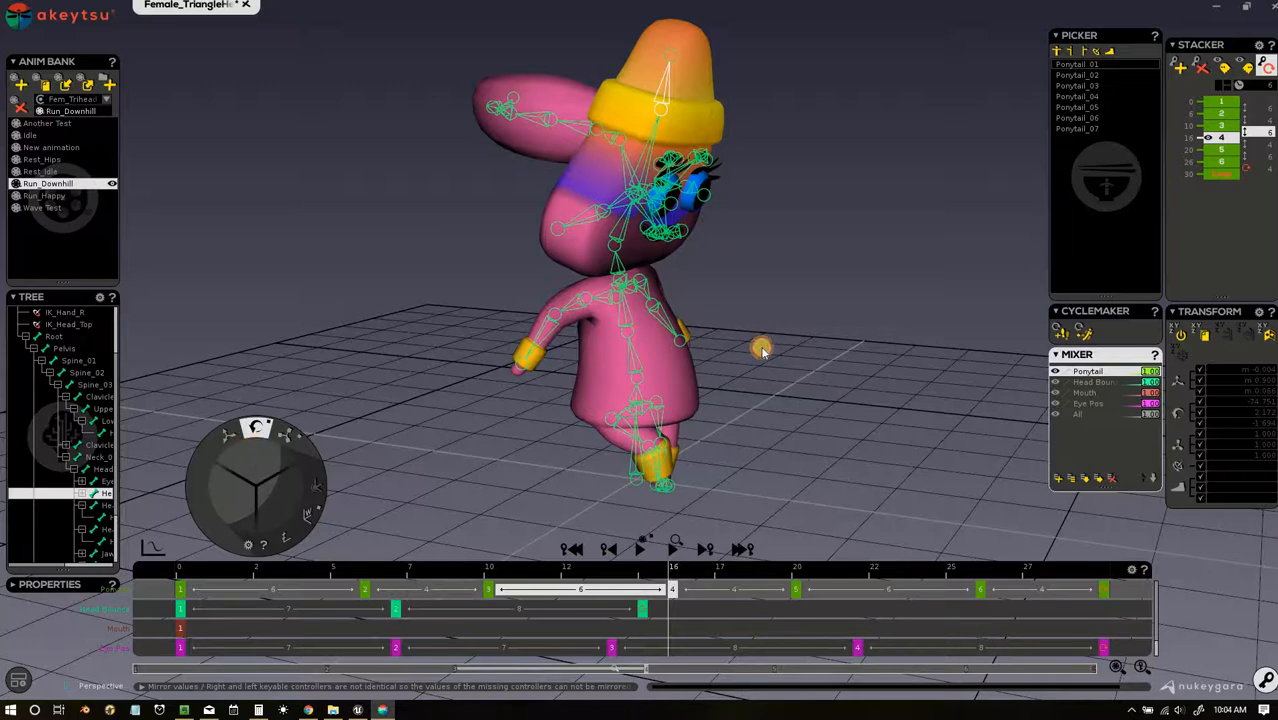
pyautogui.click(563, 101)
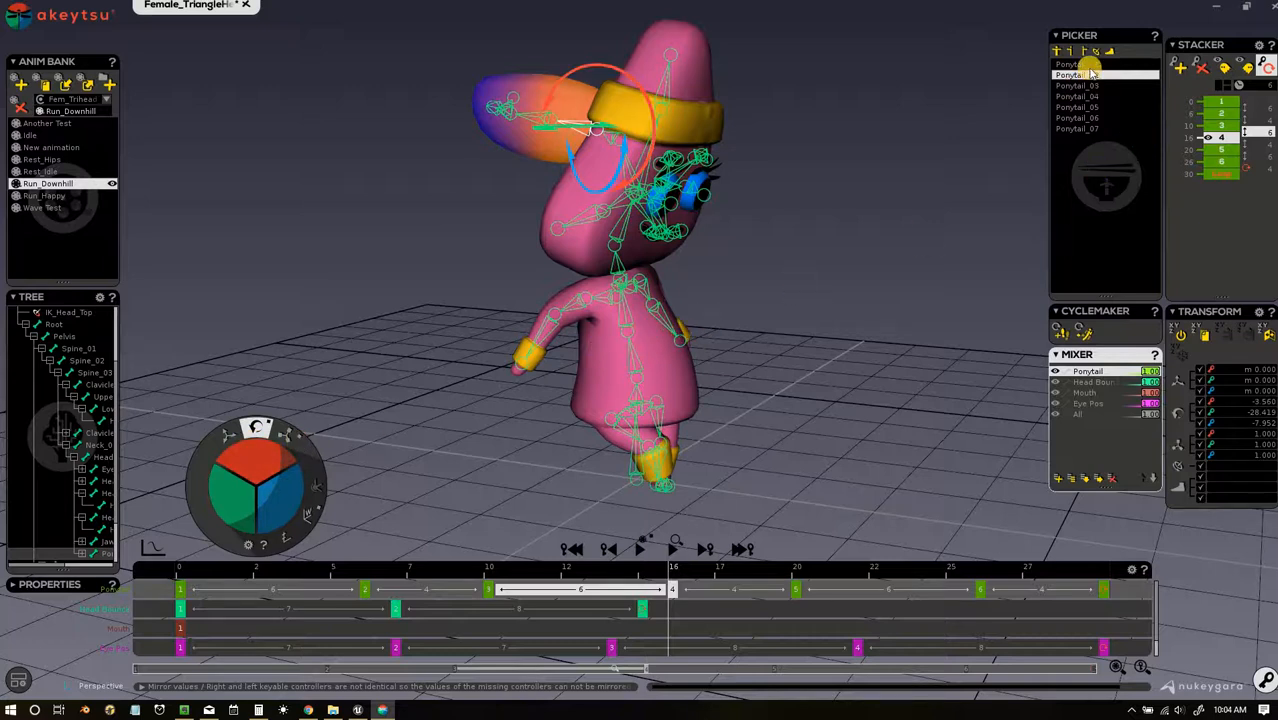
pyautogui.click(1084, 372)
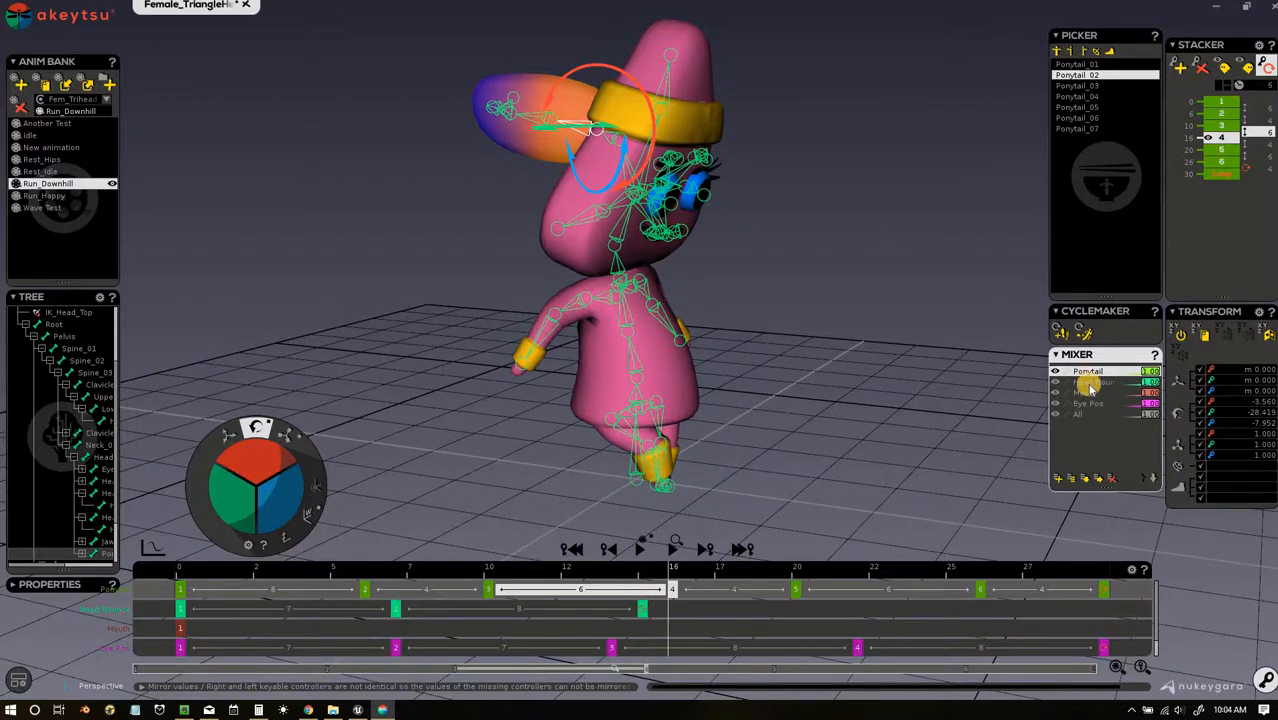
# Step: Activate the Head Bounce layer and check which head bones it controls compared with the character's left lower arm
pyautogui.click(1089, 386)
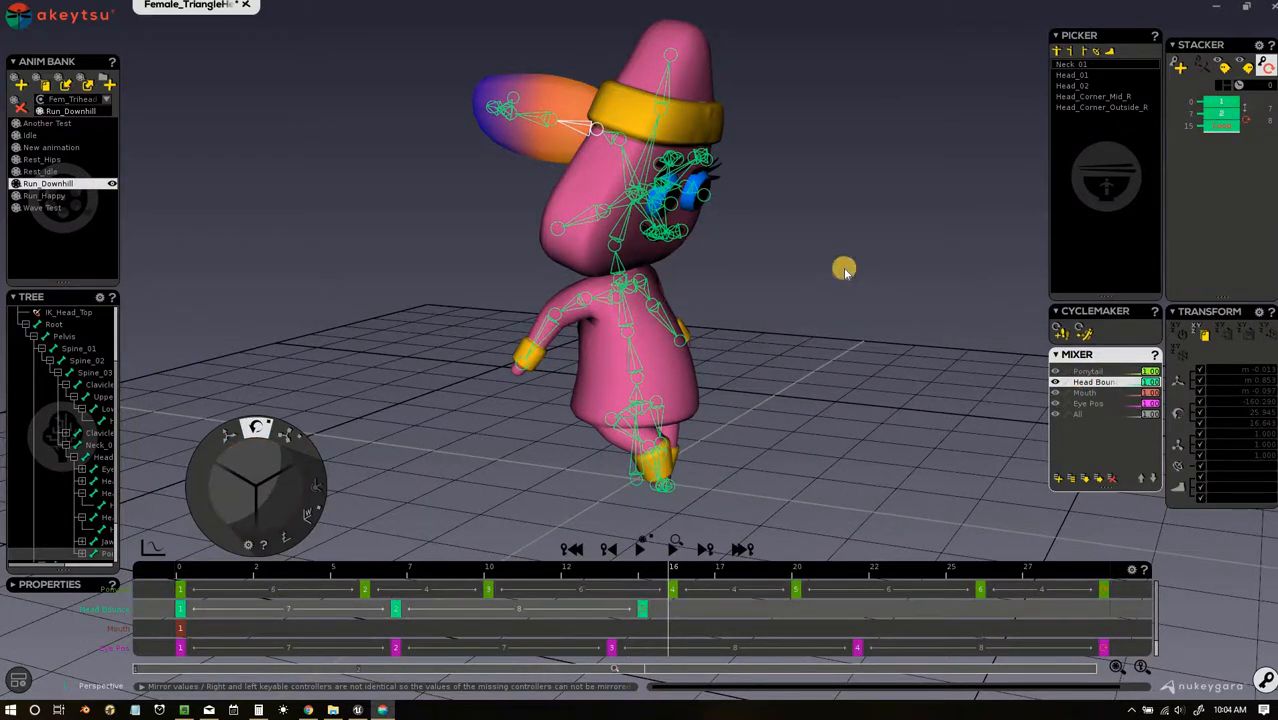
pyautogui.keyDown('alt'); pyautogui.moveTo(843, 269); pyautogui.dragTo(705, 275); pyautogui.keyUp('alt')
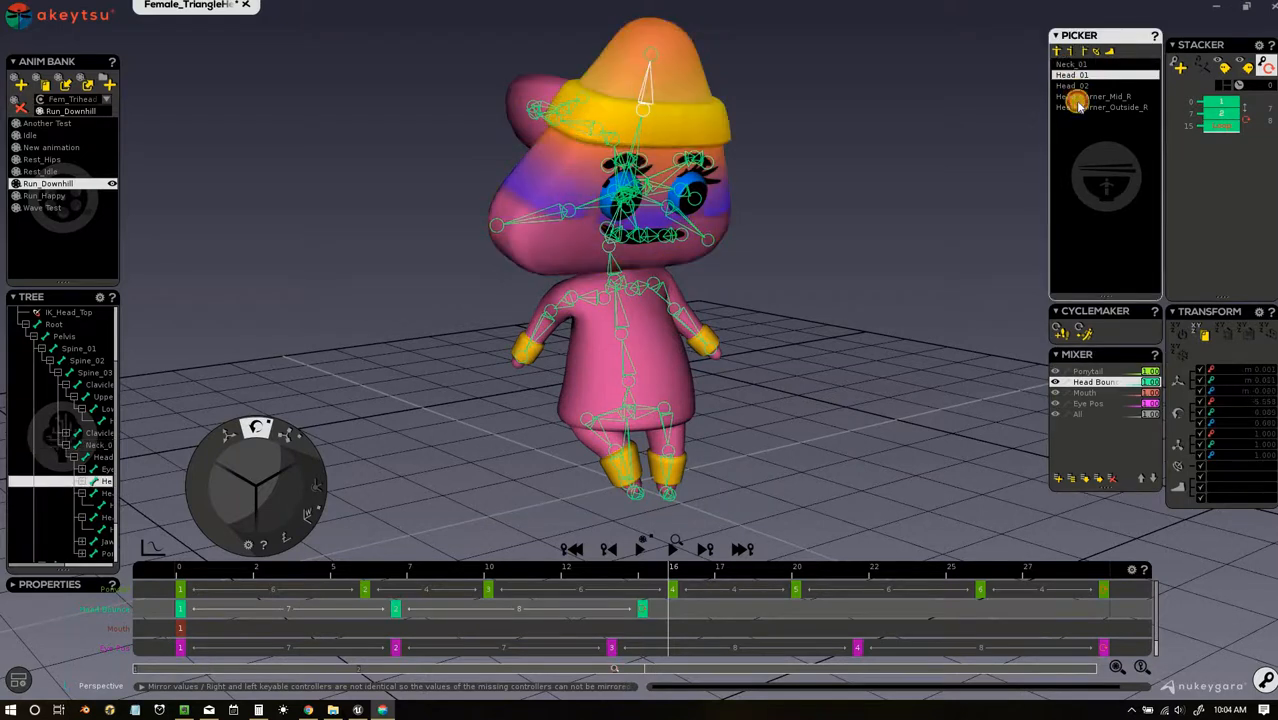
pyautogui.click(1076, 97)
pyautogui.click(688, 325)
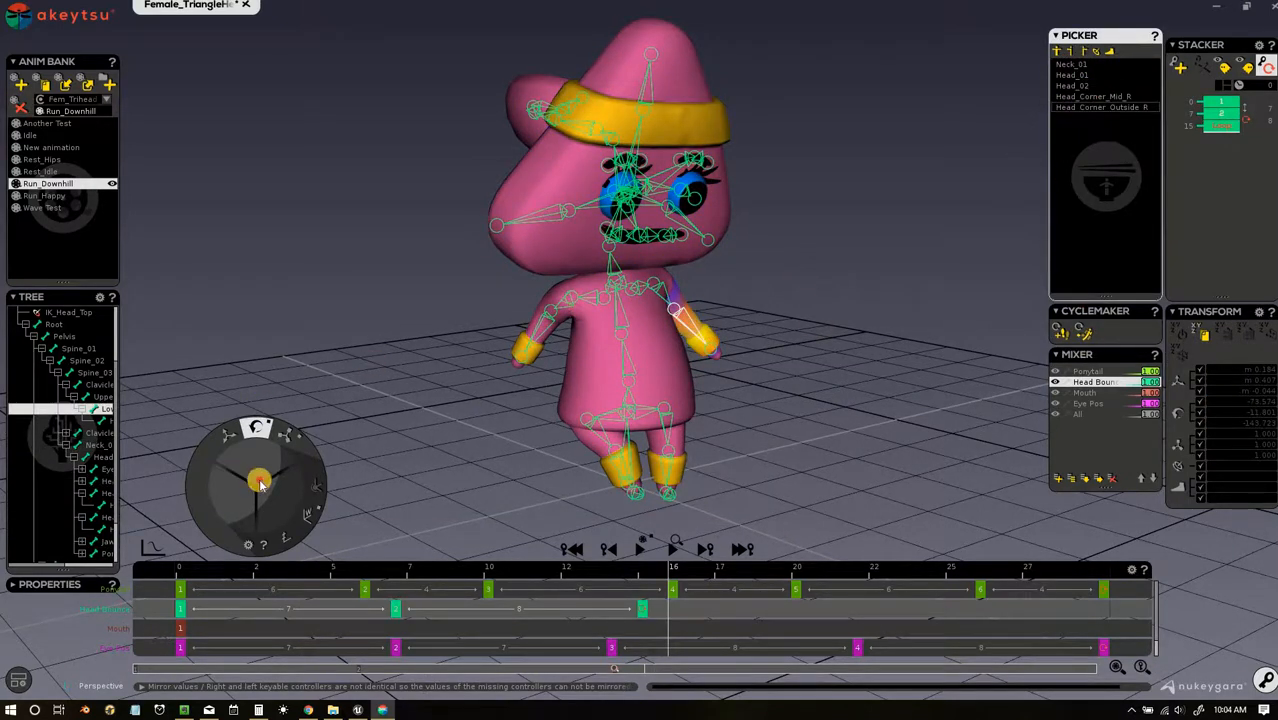
# Step: Activate the All layer, select IK_Foot_R at the first frame and scrub its motion to frame 15
pyautogui.click(1086, 412)
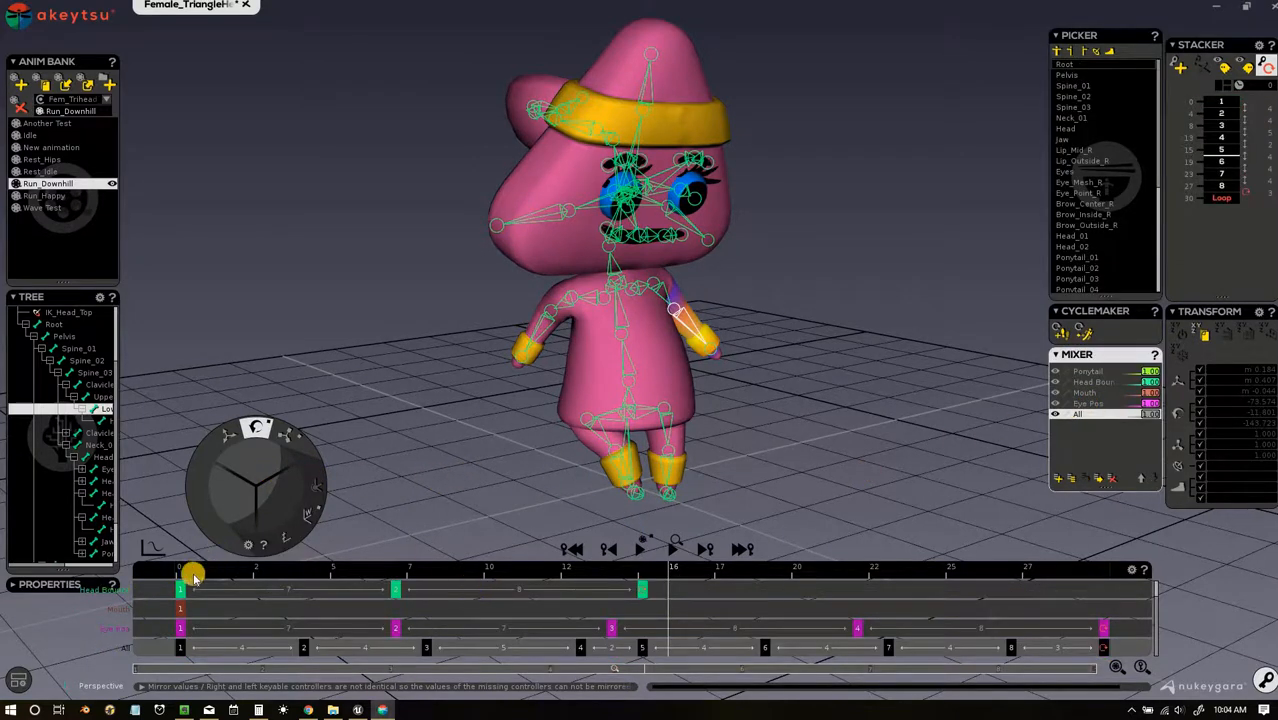
pyautogui.moveTo(340, 580); pyautogui.dragTo(147, 575)
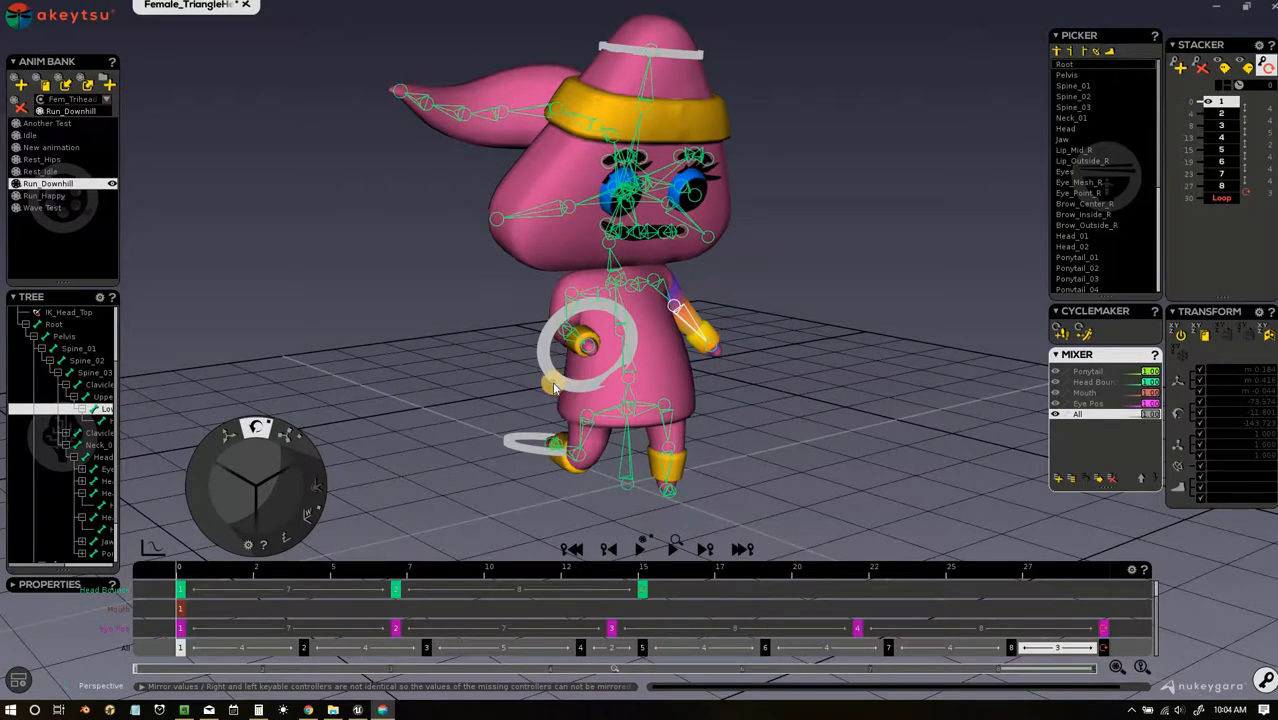
pyautogui.click(555, 388)
pyautogui.click(499, 446)
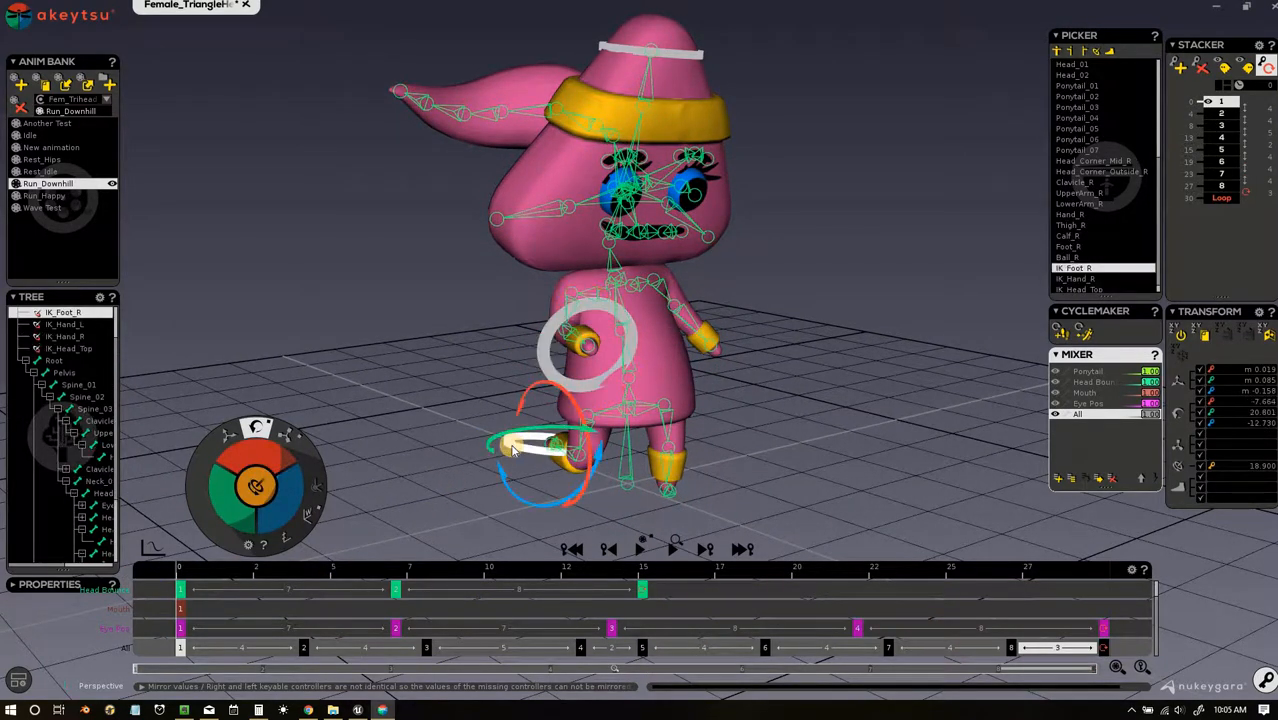
pyautogui.moveTo(182, 573); pyautogui.dragTo(201, 576)
pyautogui.moveTo(281, 587); pyautogui.dragTo(633, 597)
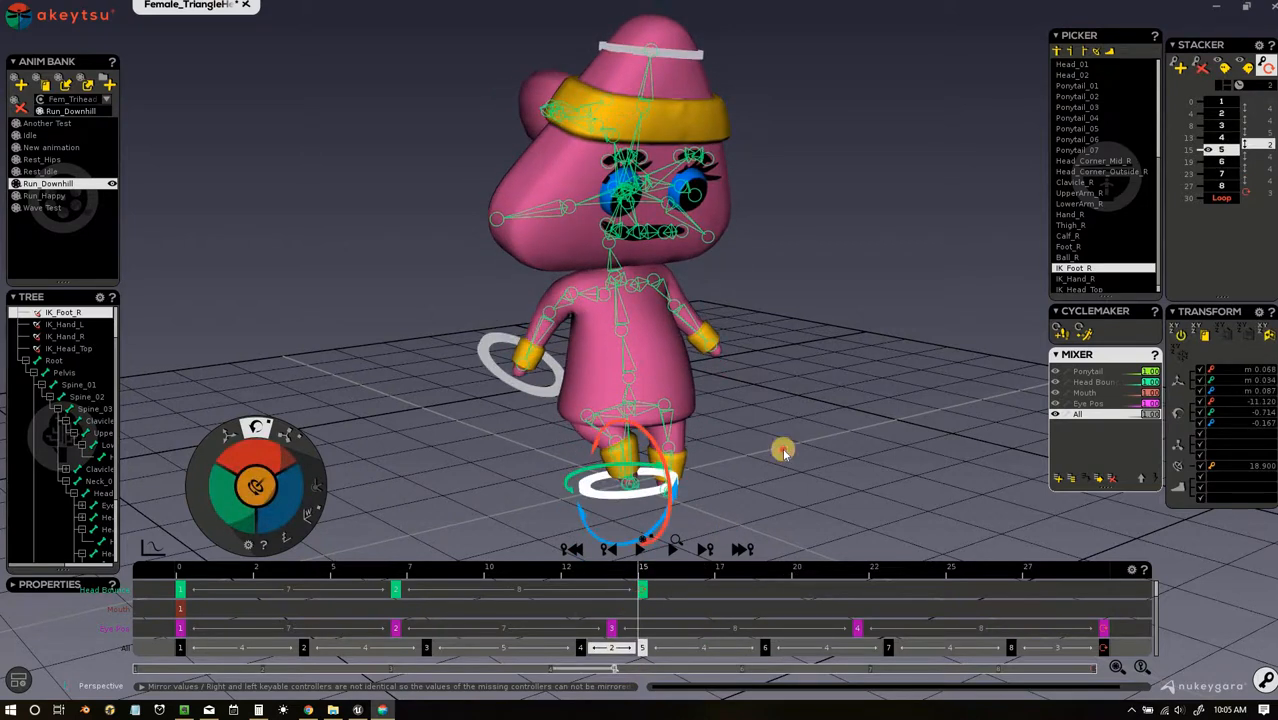
# Step: Open the All layer's keyable controllers for editing and widen the Picker around the left-side controllers in its list
pyautogui.keyDown('alt'); pyautogui.moveTo(687, 445); pyautogui.dragTo(754, 324); pyautogui.keyUp('alt')
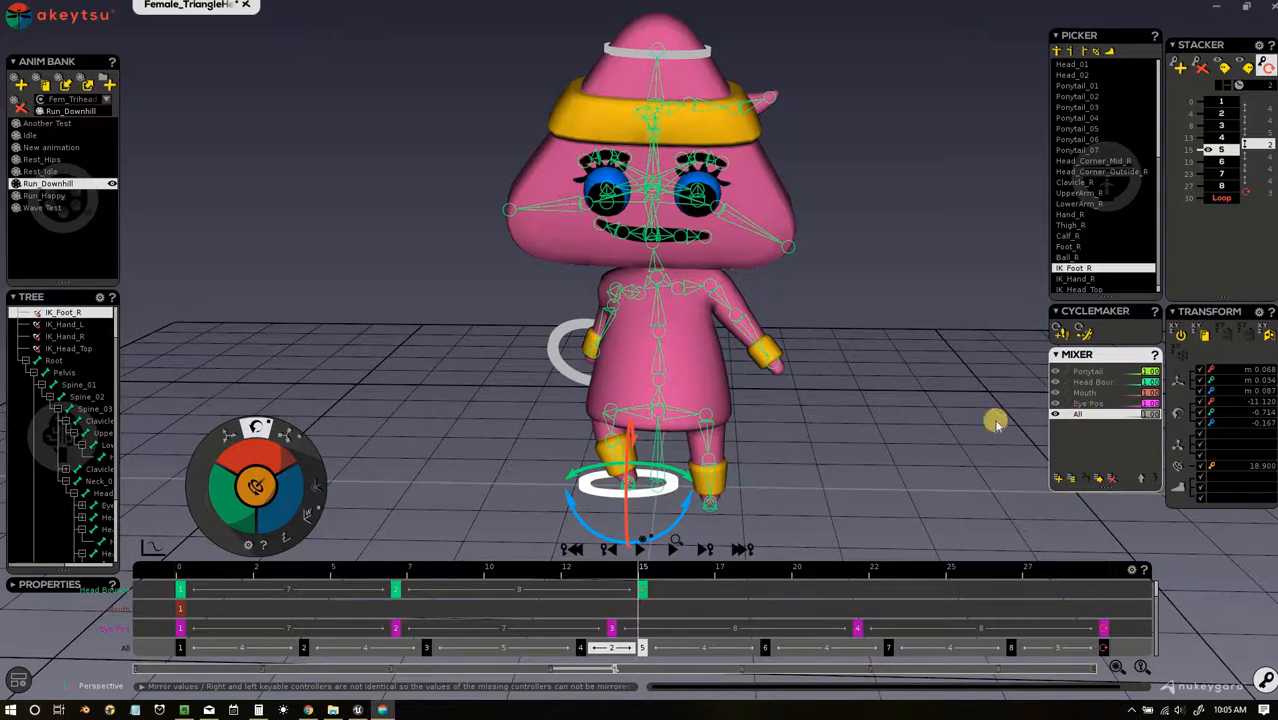
pyautogui.keyDown('alt'); pyautogui.moveTo(954, 415); pyautogui.dragTo(927, 417); pyautogui.keyUp('alt')
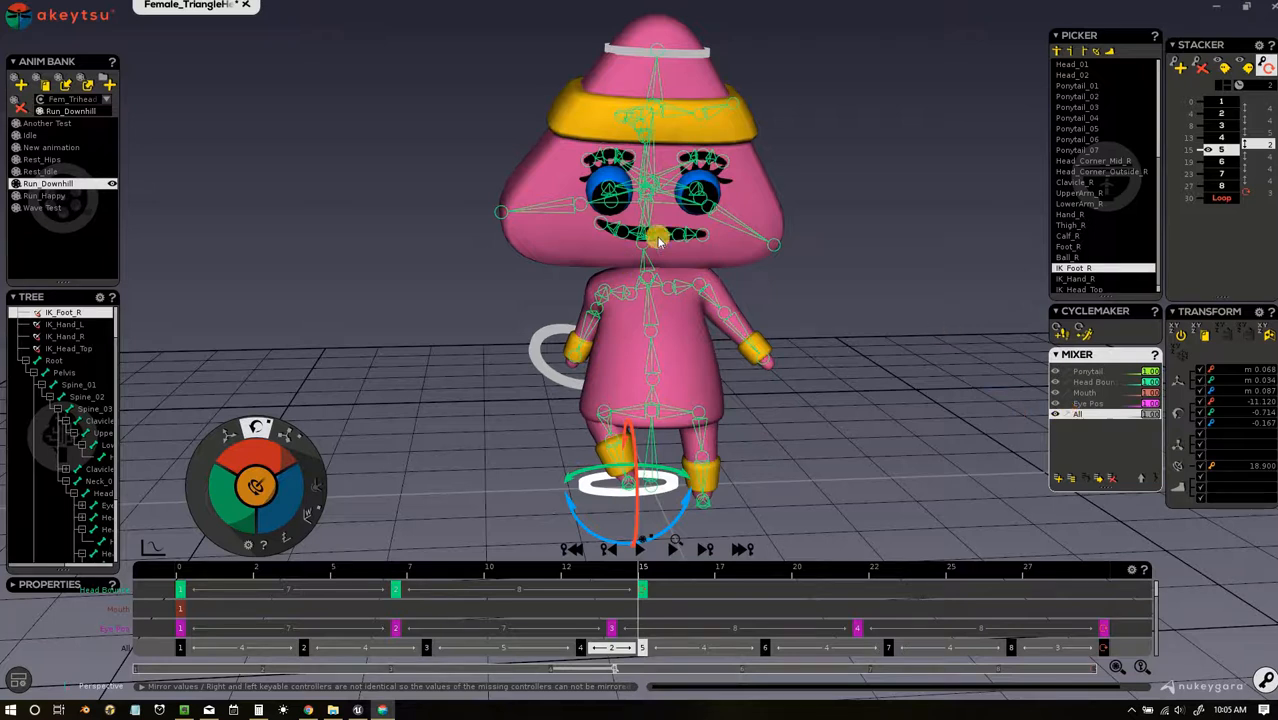
pyautogui.click(1066, 417)
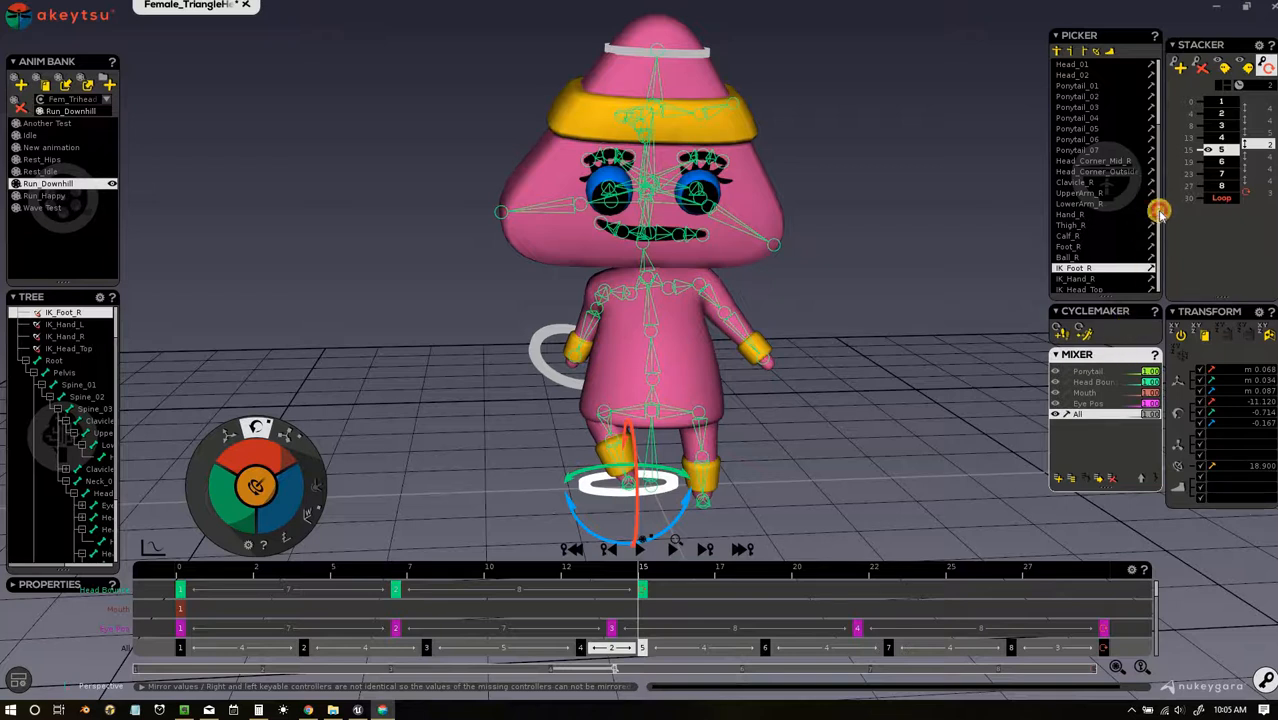
pyautogui.scroll(-3, 1158, 213)
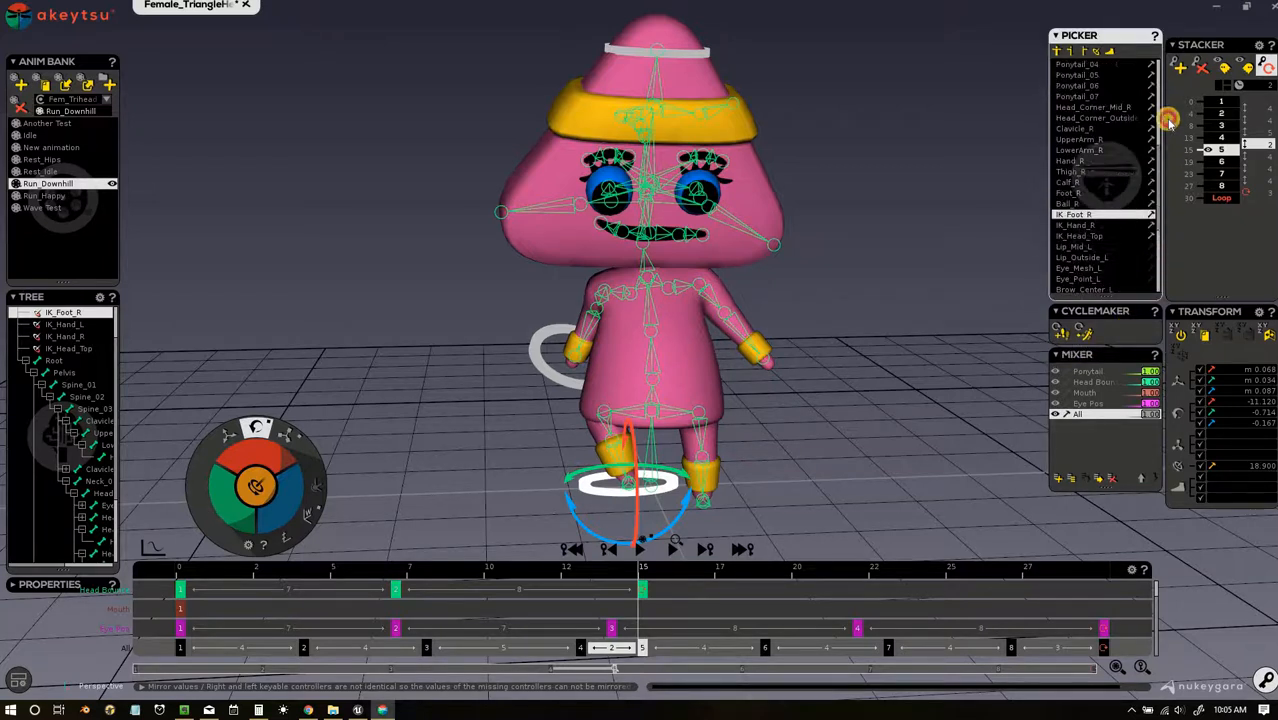
pyautogui.scroll(-6, 1170, 120)
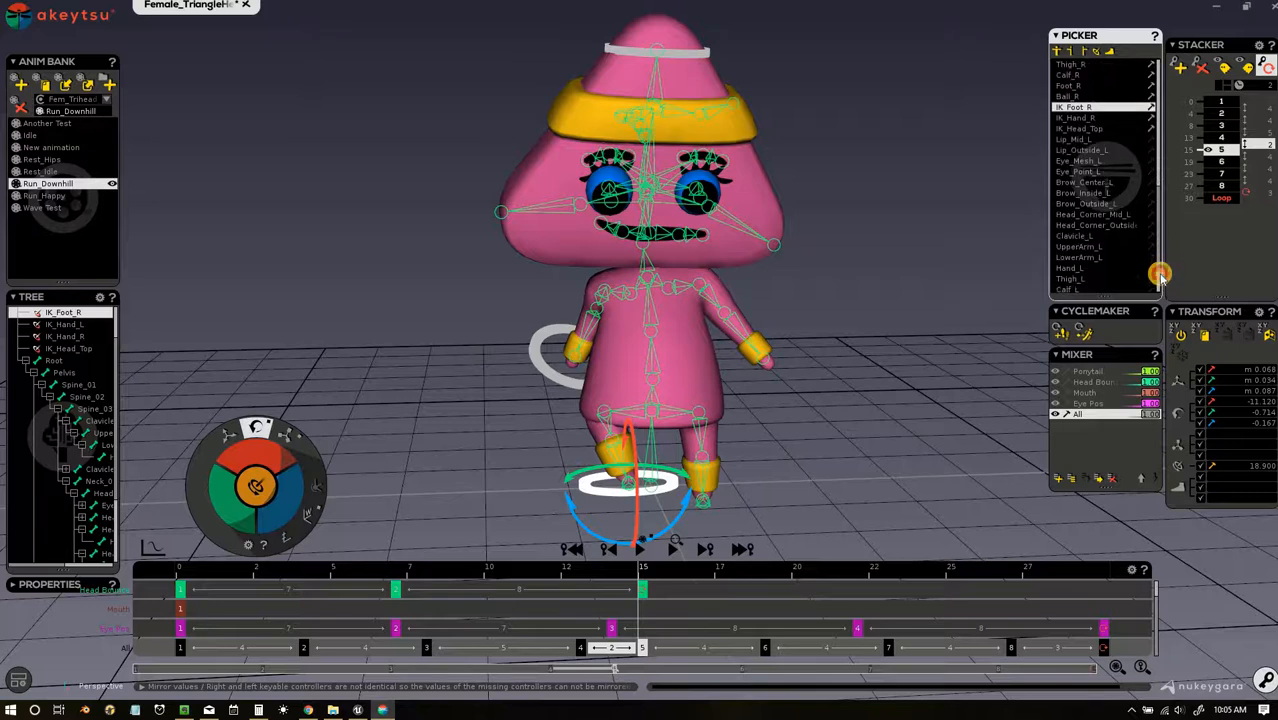
pyautogui.scroll(-2, 1160, 275)
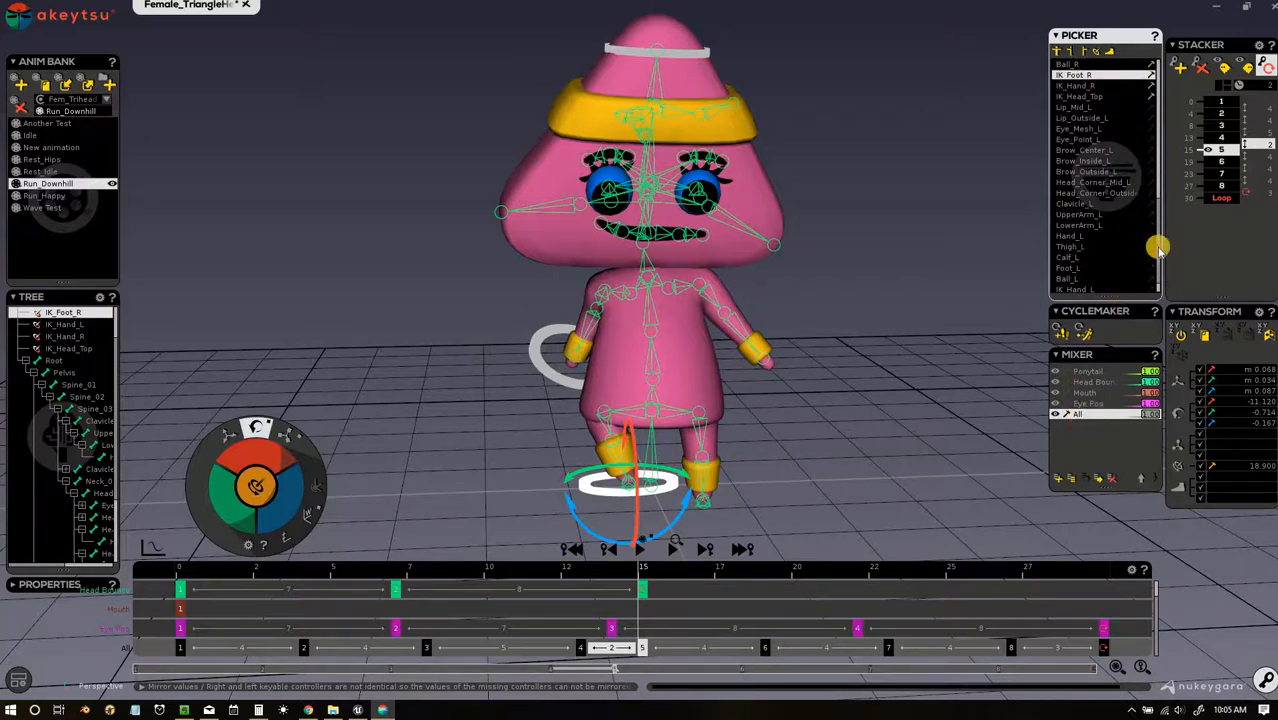
pyautogui.moveTo(1162, 232); pyautogui.dragTo(1130, 217)
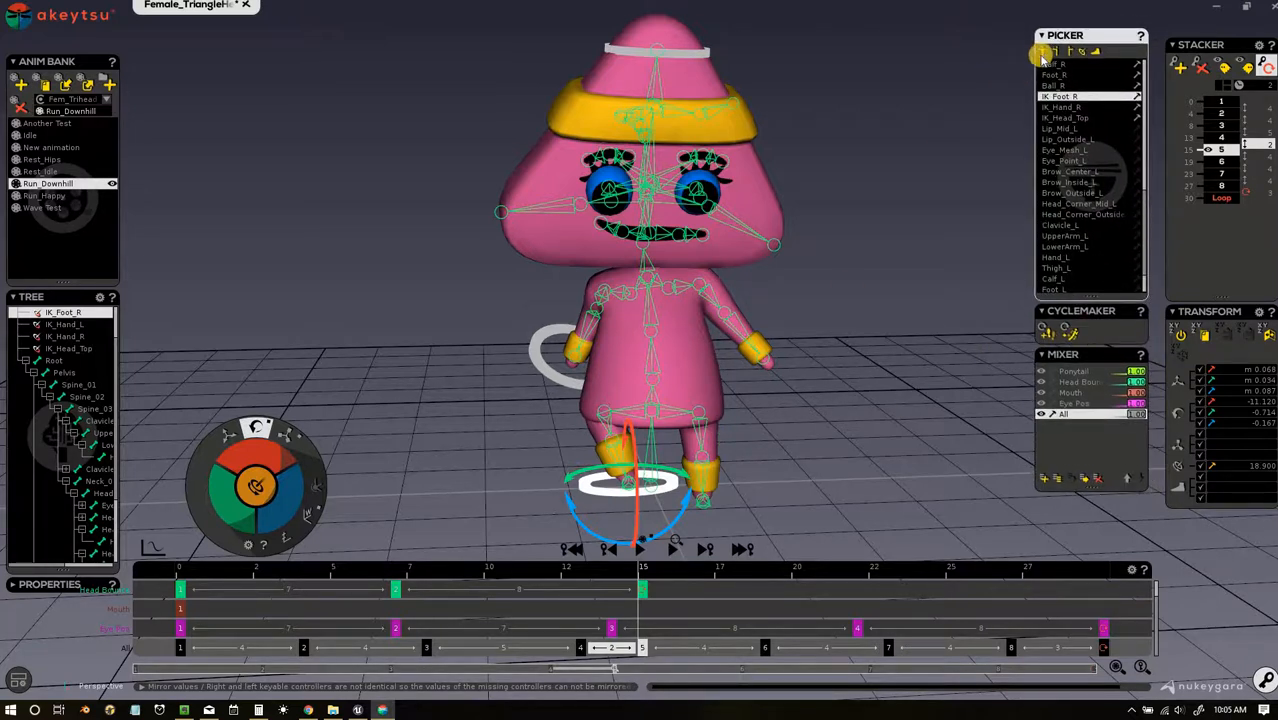
# Step: Make the left-side limb controllers from Clavicle_L through Ball_L, plus IK_Hand_L and IK_Foot_L, keyable in the All layer
pyautogui.click(1085, 171)
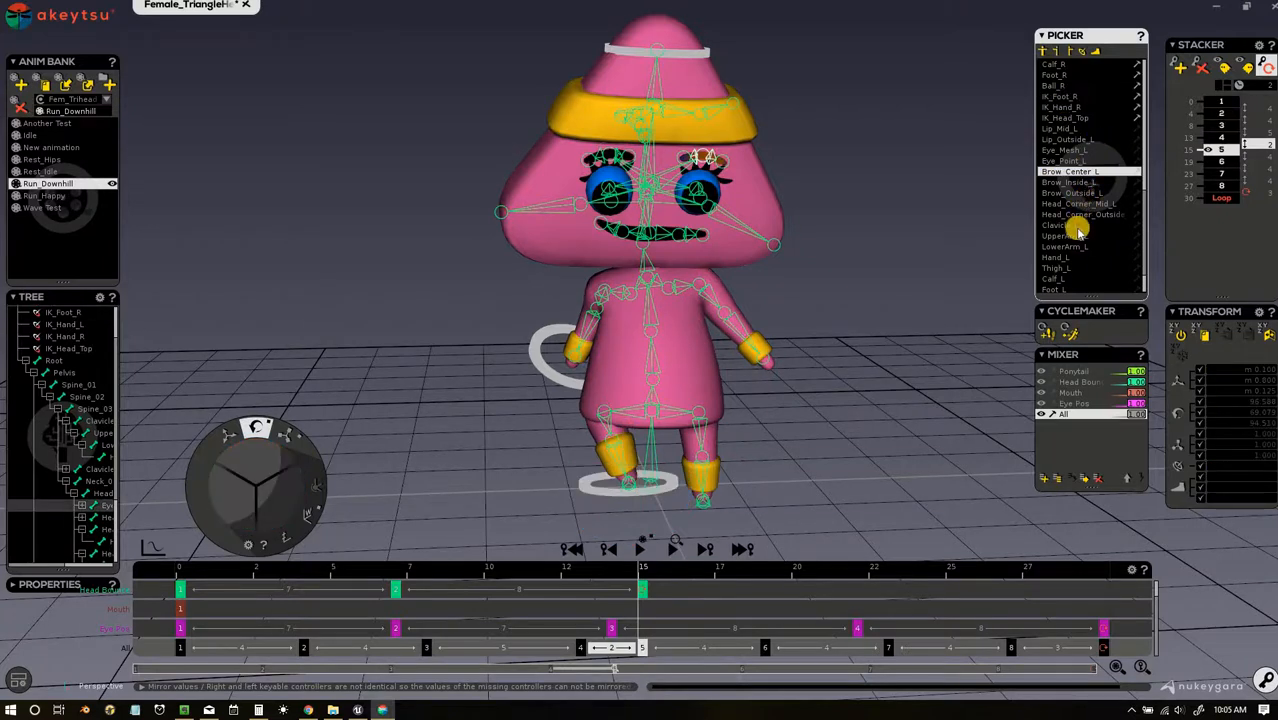
pyautogui.click(1076, 228)
pyautogui.keyDown('ctrl'); pyautogui.click(1078, 237); pyautogui.keyUp('ctrl')
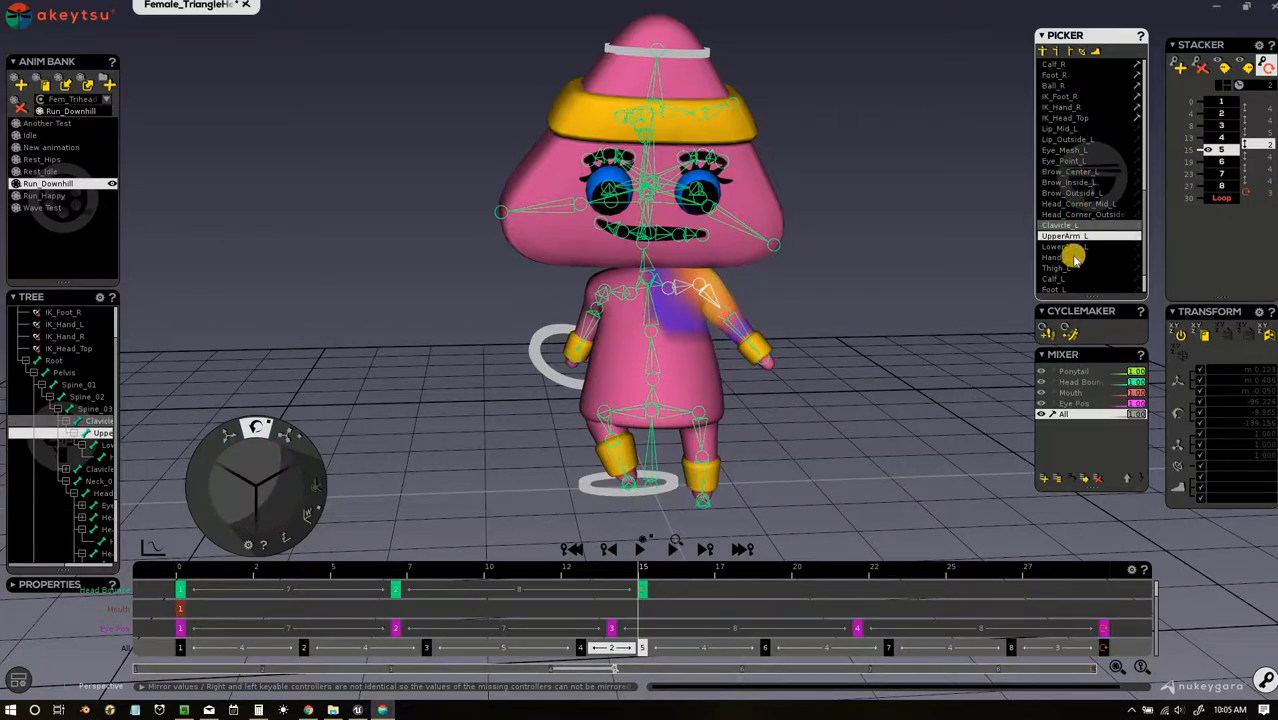
pyautogui.keyDown('ctrl'); pyautogui.click(1078, 247); pyautogui.keyUp('ctrl')
pyautogui.keyDown('ctrl'); pyautogui.click(1076, 257); pyautogui.keyUp('ctrl')
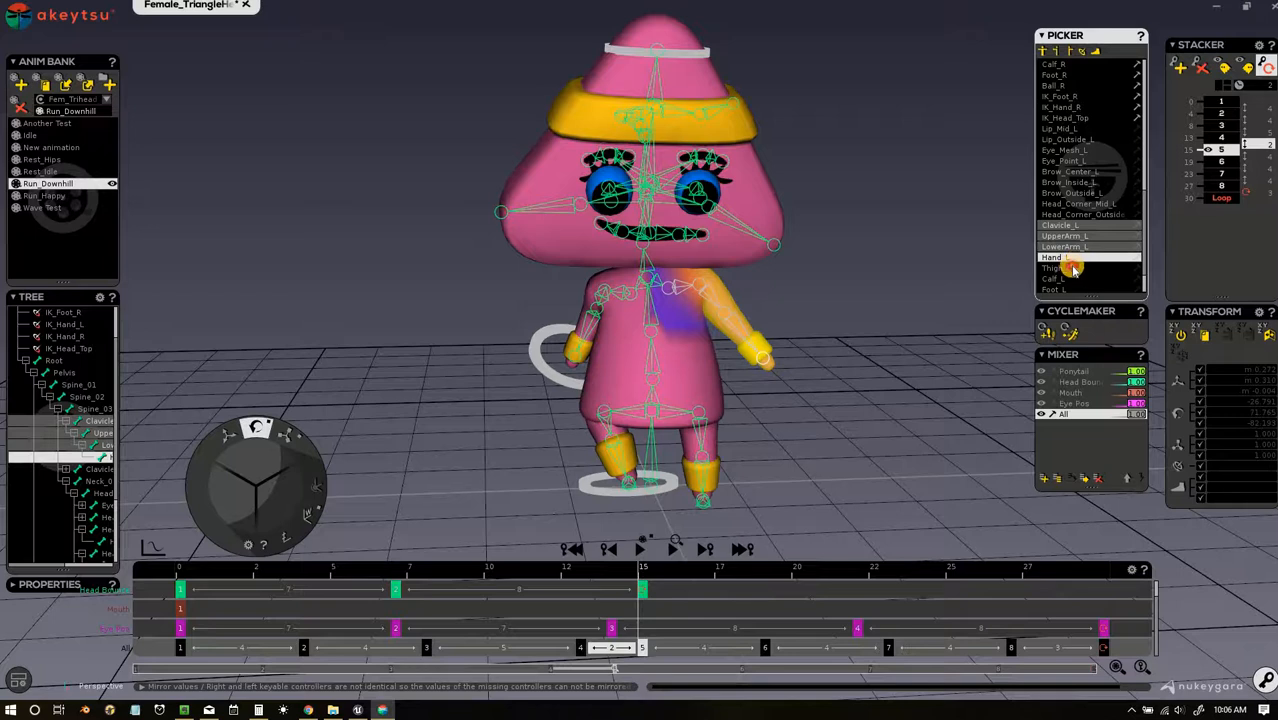
pyautogui.keyDown('ctrl'); pyautogui.click(1073, 268); pyautogui.keyUp('ctrl')
pyautogui.keyDown('ctrl'); pyautogui.click(1066, 278); pyautogui.keyUp('ctrl')
pyautogui.keyDown('ctrl'); pyautogui.click(1062, 289); pyautogui.keyUp('ctrl')
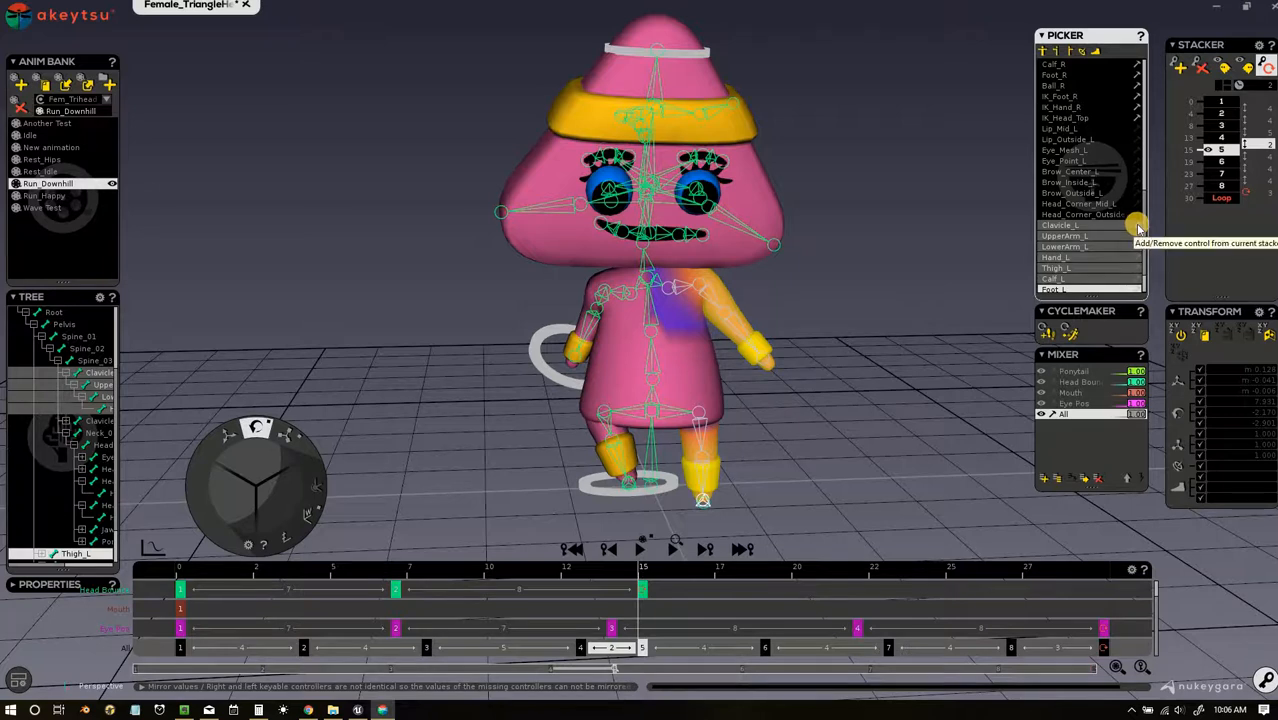
pyautogui.scroll(-2, 1141, 224)
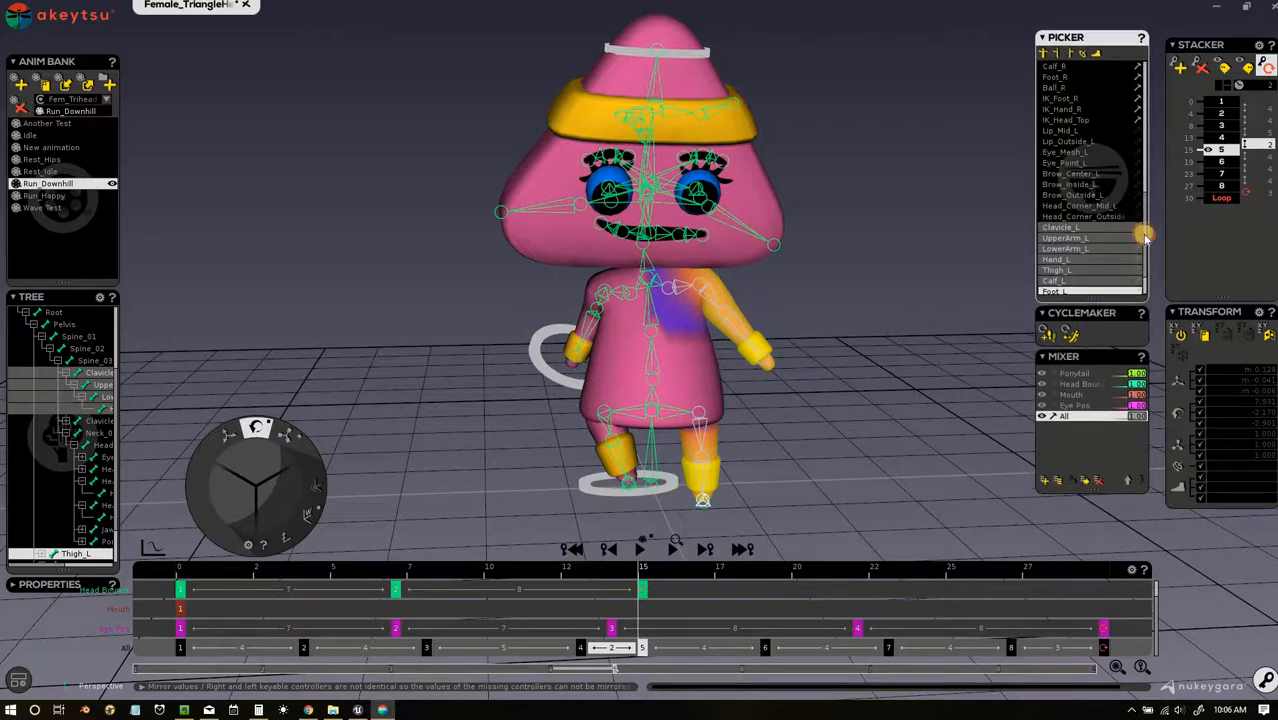
pyautogui.scroll(-2, 1133, 243)
pyautogui.click(1111, 255)
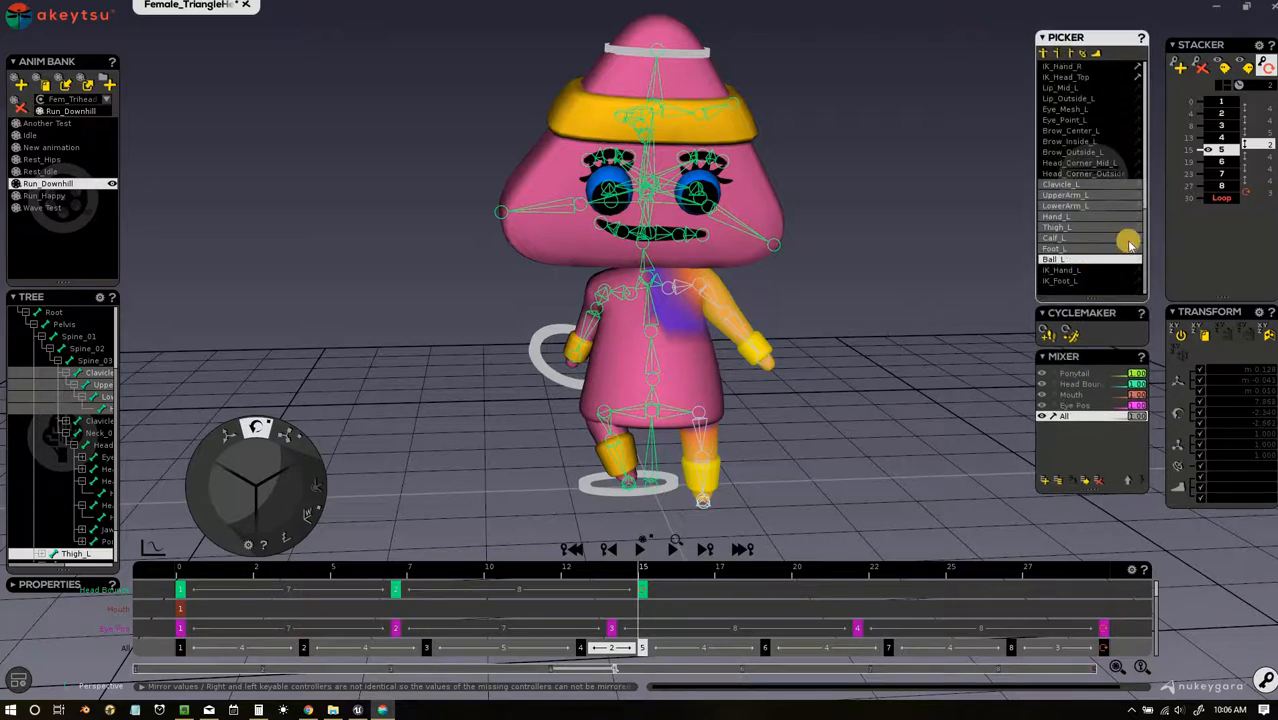
pyautogui.click(1073, 282)
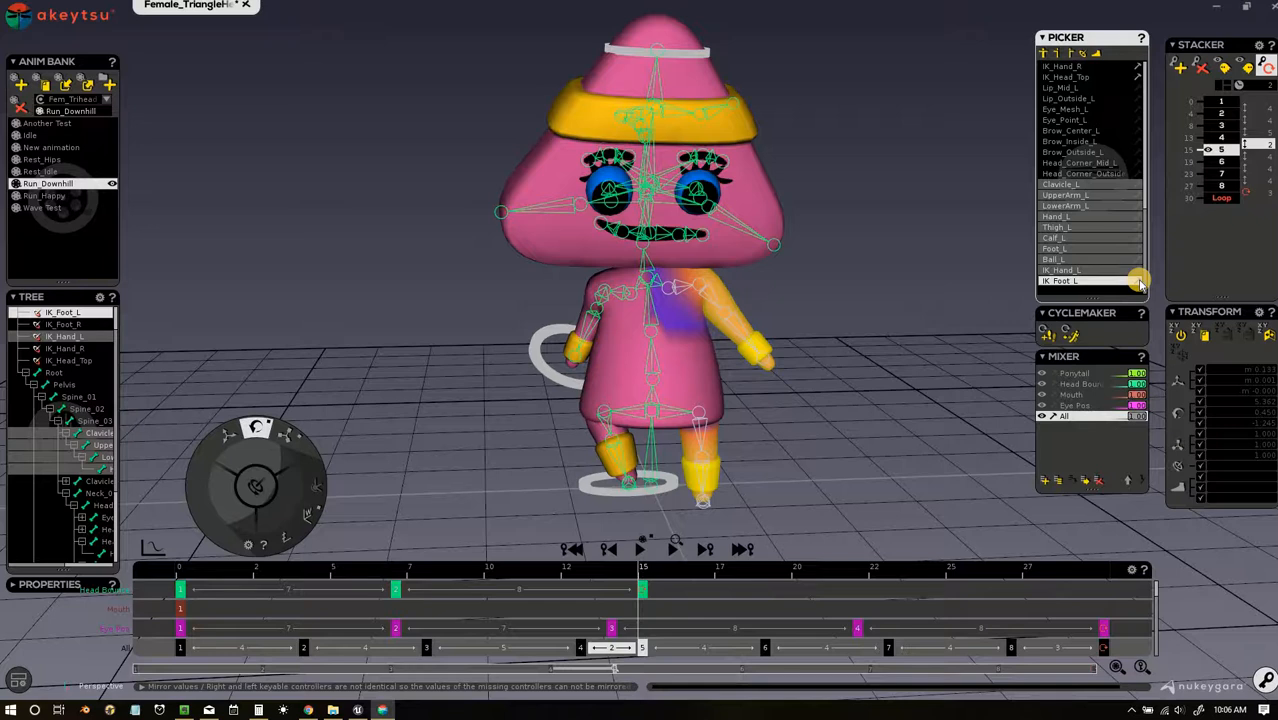
pyautogui.click(1138, 205)
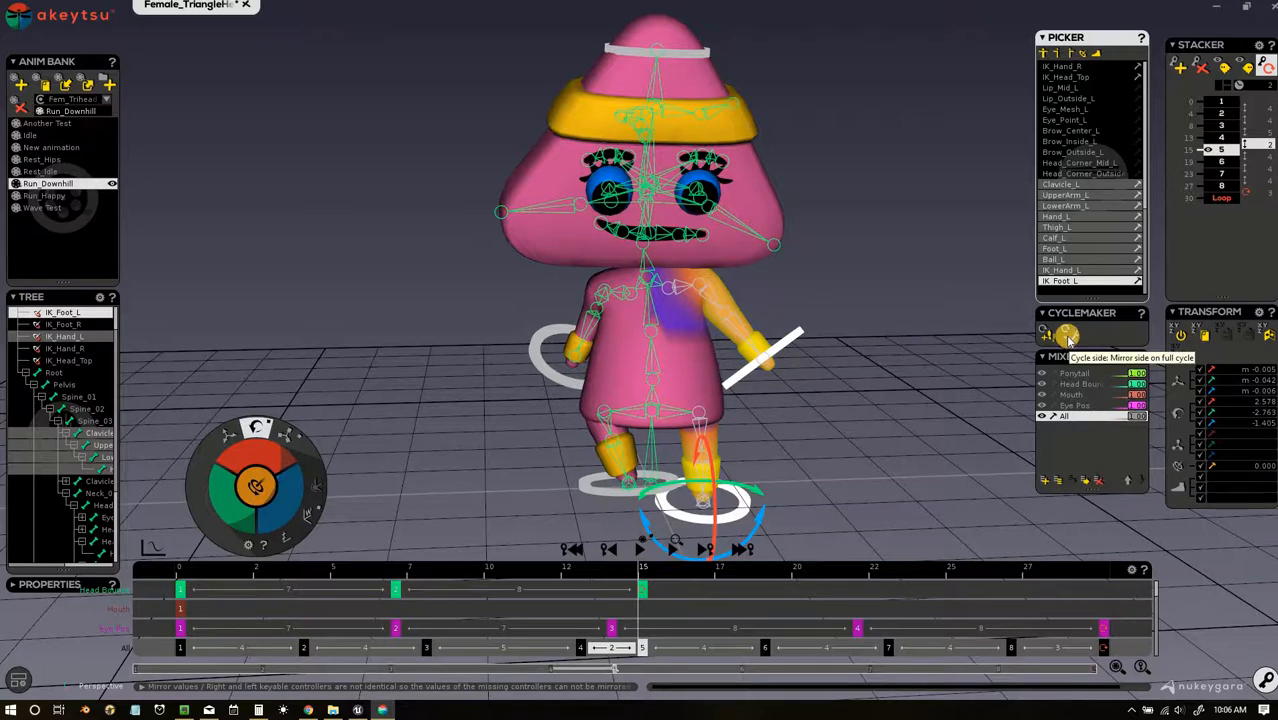
# Step: Select every controller of the character and make them all keyable in the All layer, checking the whole list
pyautogui.click(1044, 55)
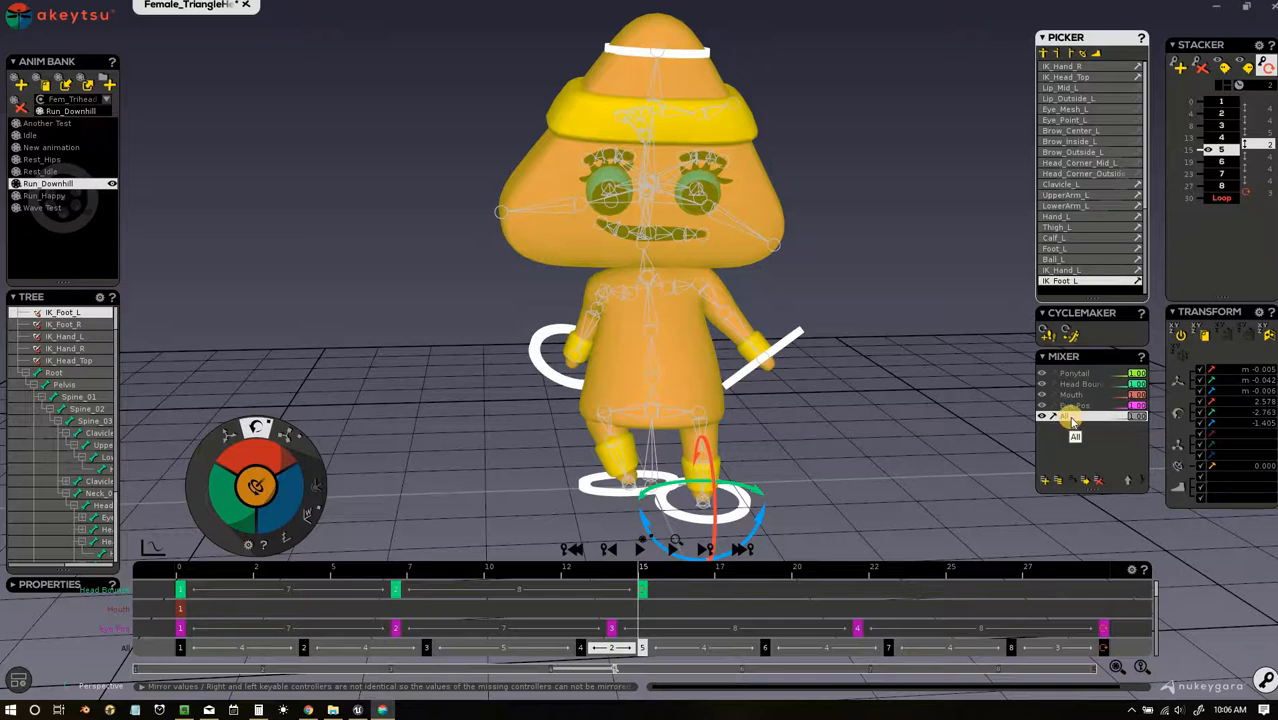
pyautogui.click(1138, 188)
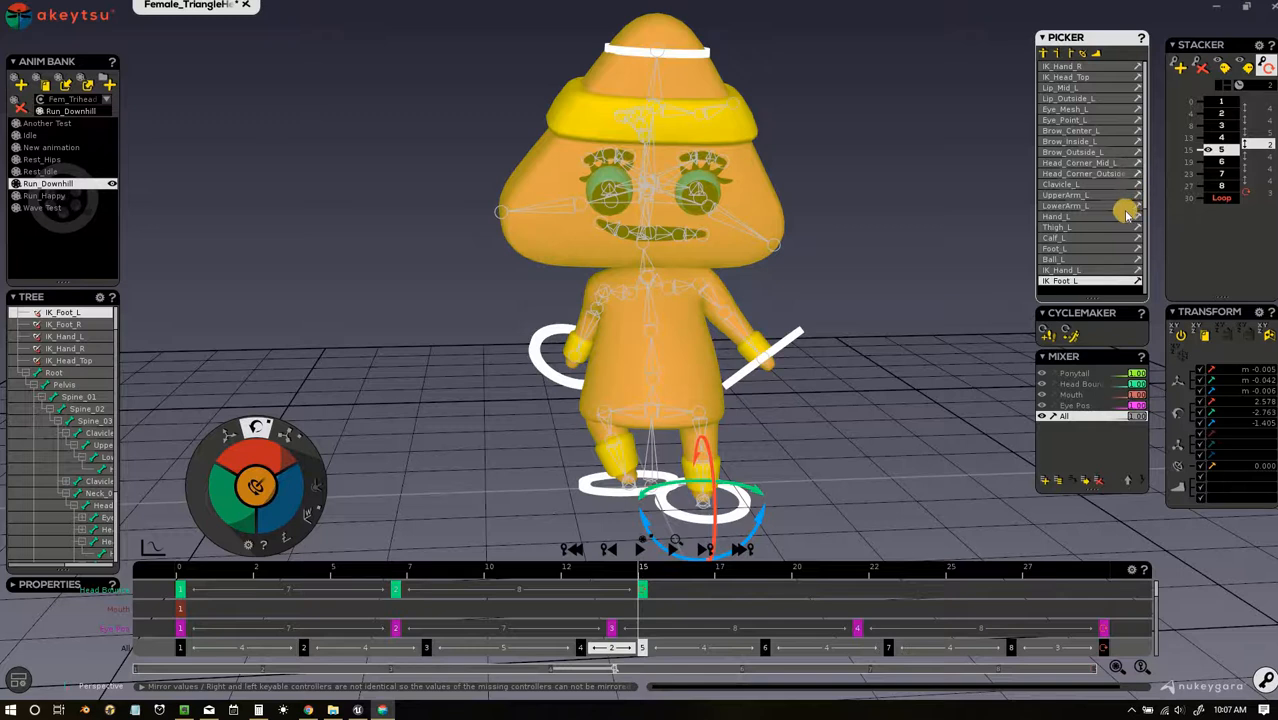
pyautogui.scroll(5, 1110, 205)
pyautogui.scroll(-5, 1108, 205)
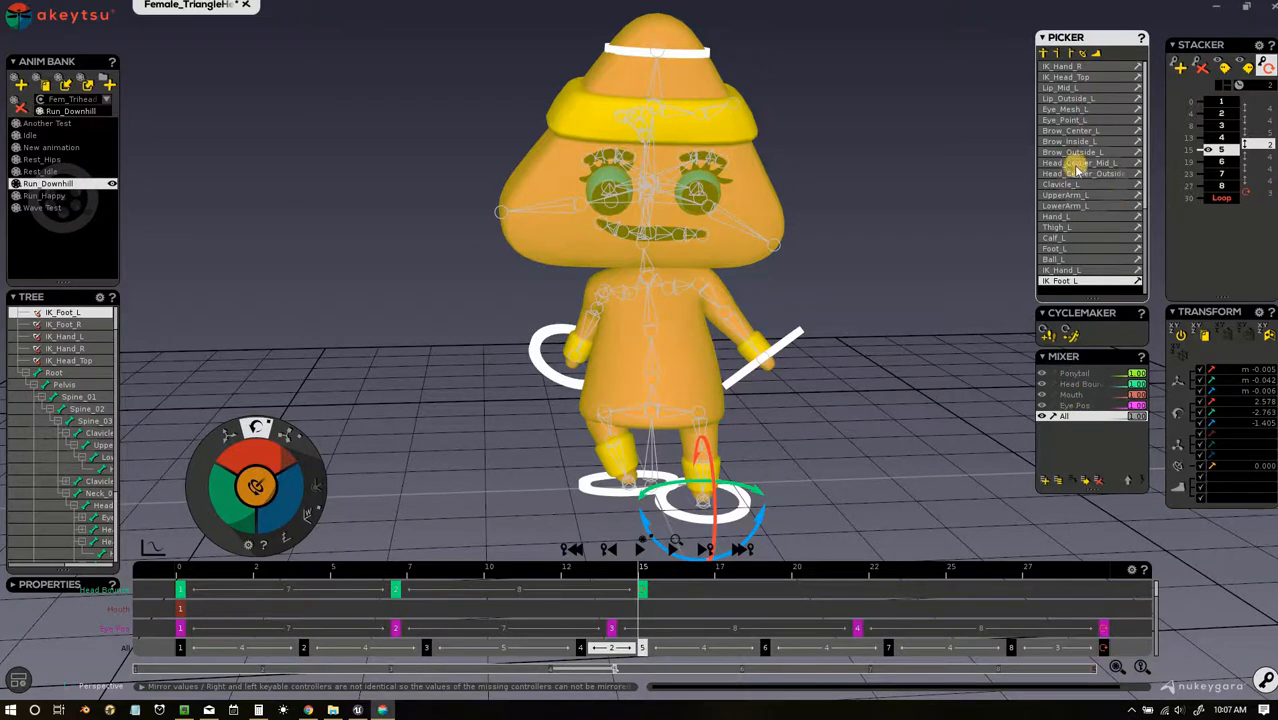
pyautogui.scroll(5, 1072, 176)
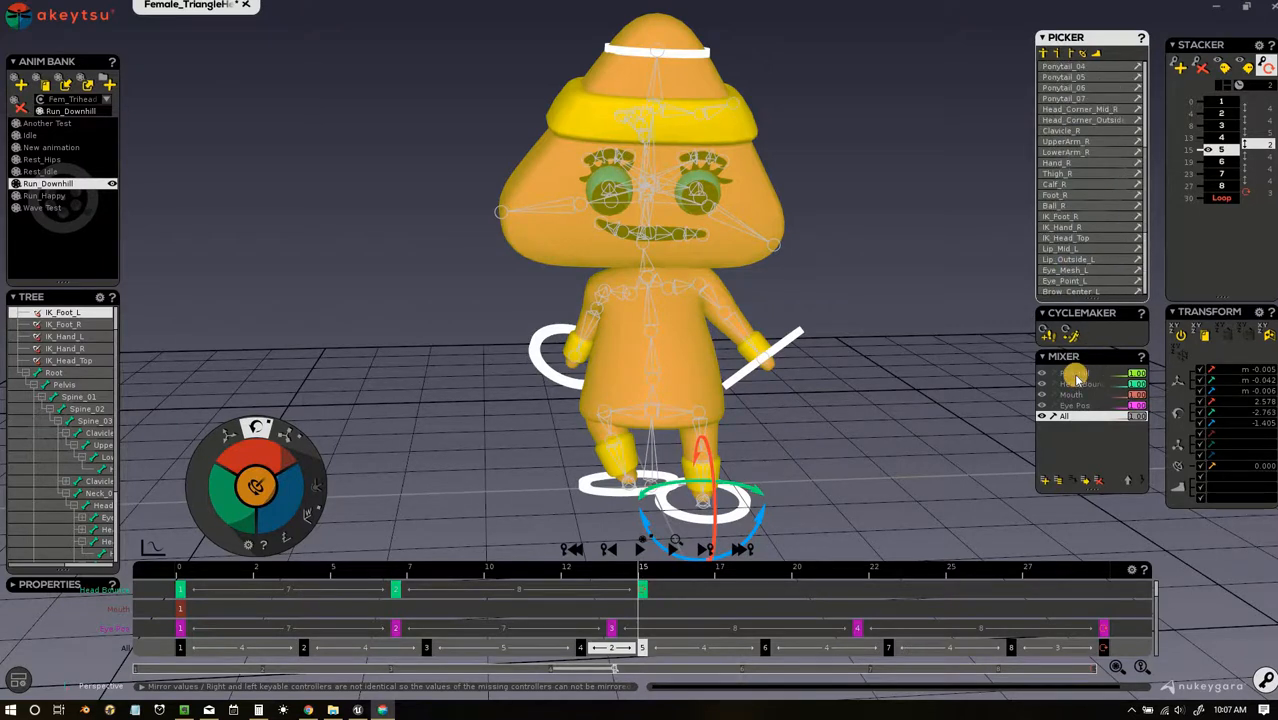
# Step: Open the Ponytail layer's keyable controllers to compare them with the All layer's, and return to the All layer
pyautogui.click(1074, 374)
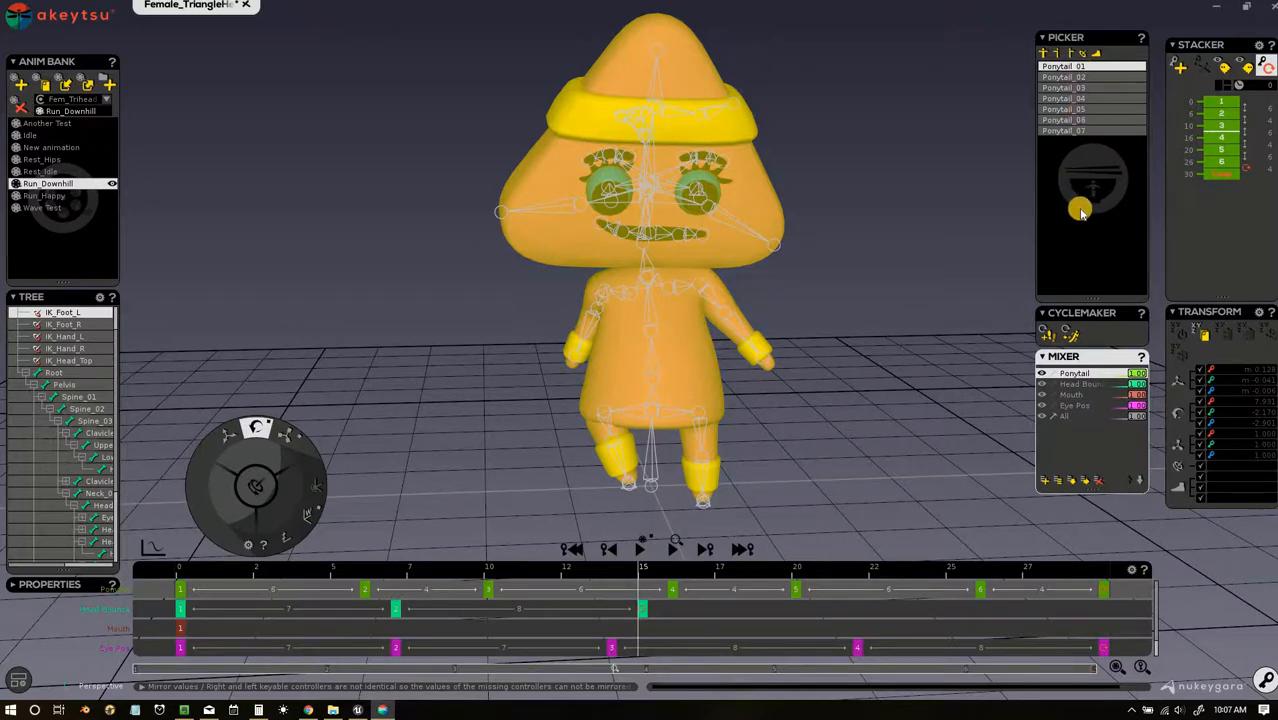
pyautogui.click(1055, 374)
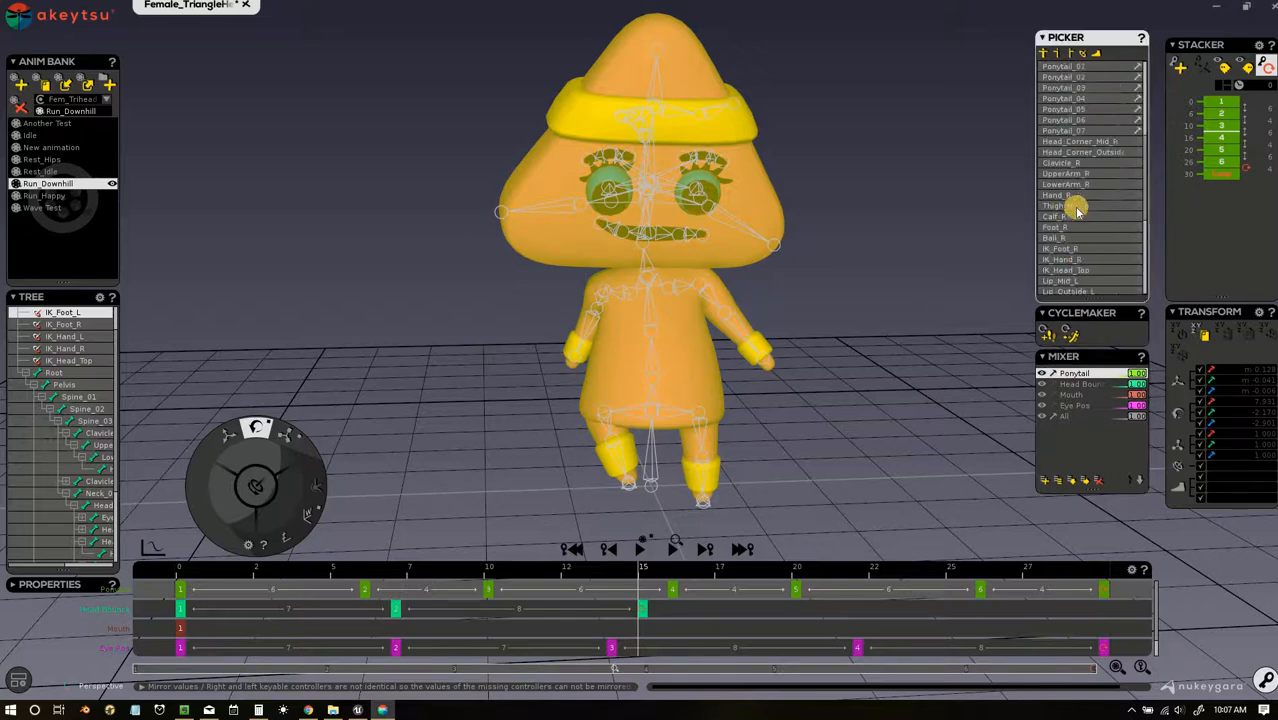
pyautogui.click(1066, 419)
pyautogui.click(1066, 416)
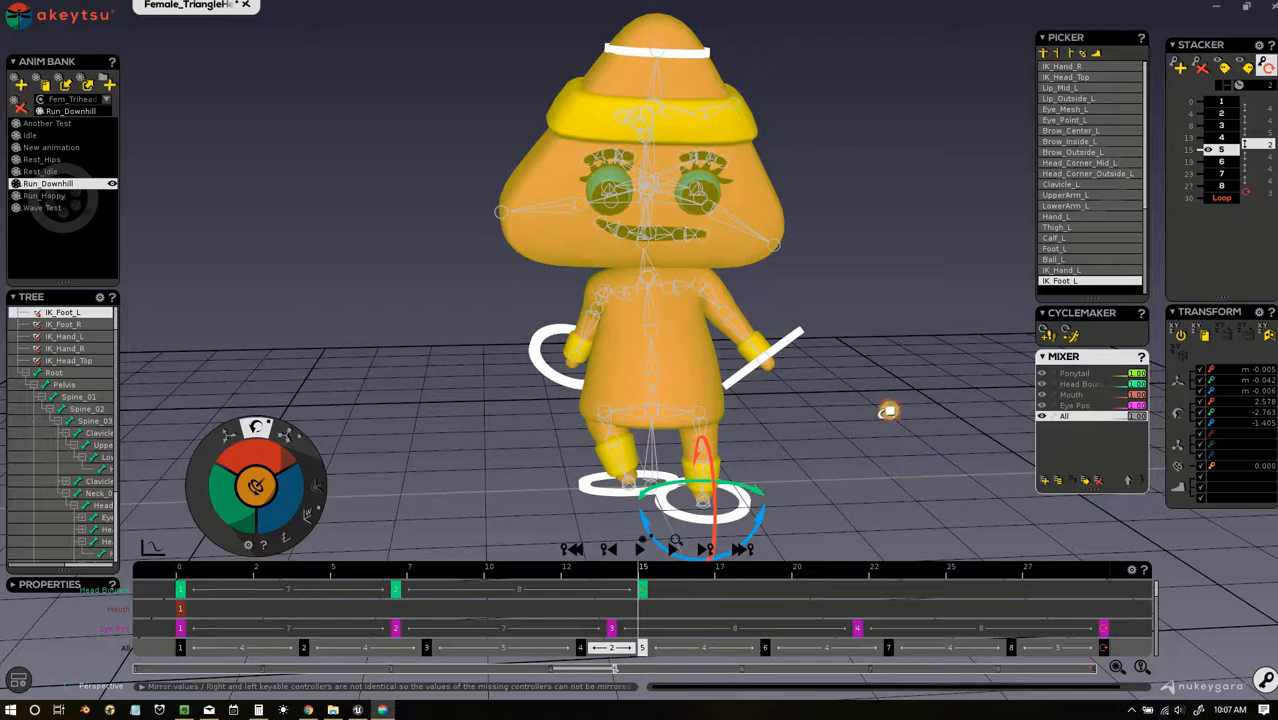
# Step: Select all right-side controllers in the All layer and mirror that side over the full cycle
pyautogui.keyDown('alt'); pyautogui.moveTo(889, 411); pyautogui.dragTo(868, 424); pyautogui.keyUp('alt')
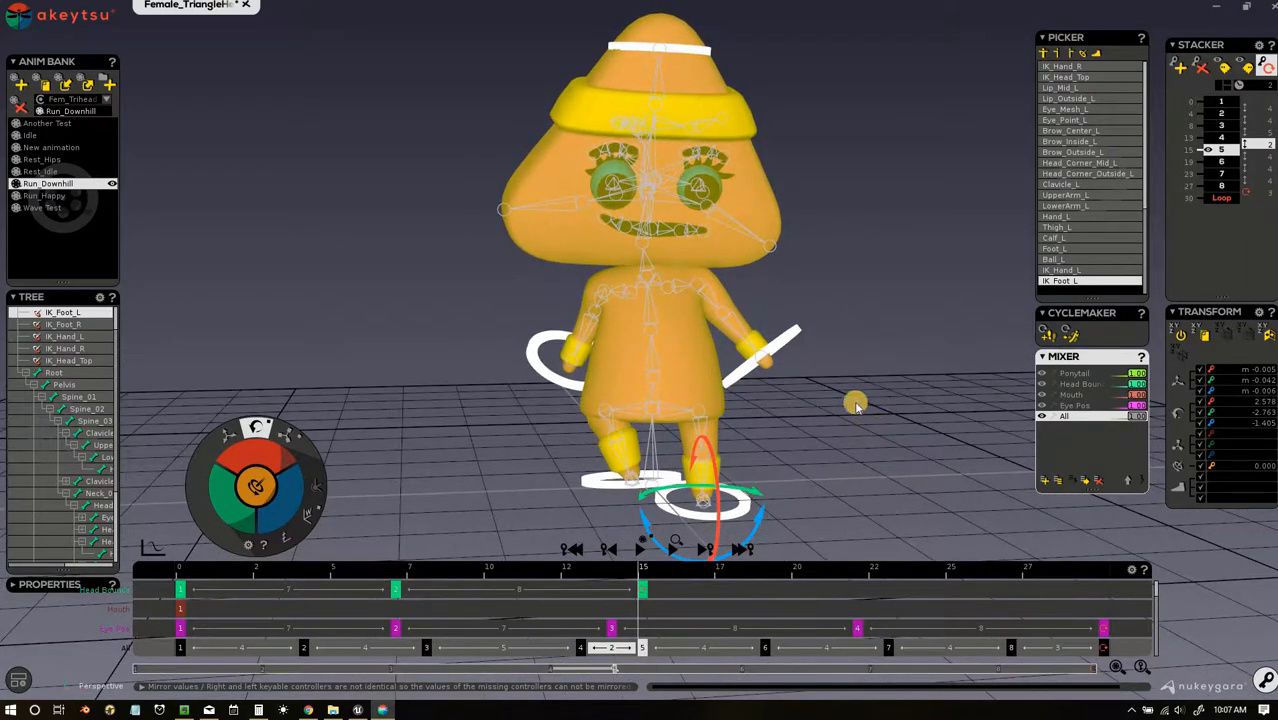
pyautogui.click(1062, 53)
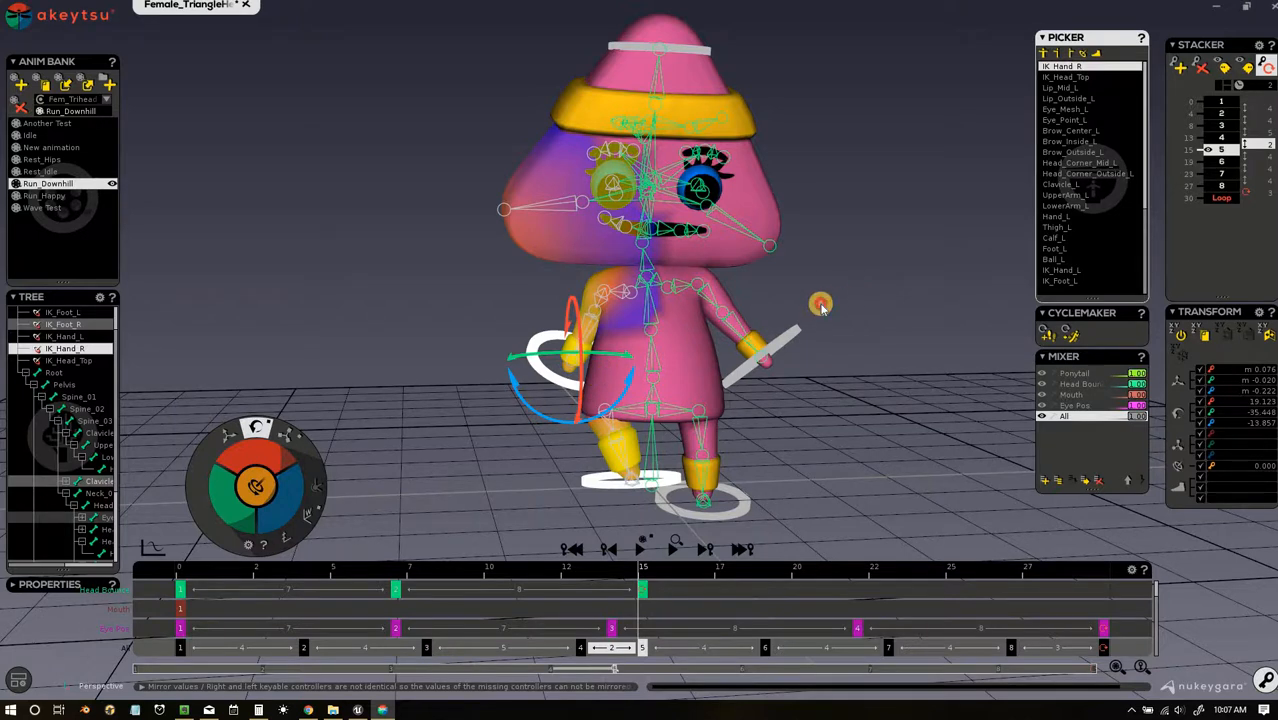
pyautogui.keyDown('alt'); pyautogui.moveTo(822, 300); pyautogui.dragTo(807, 245); pyautogui.keyUp('alt')
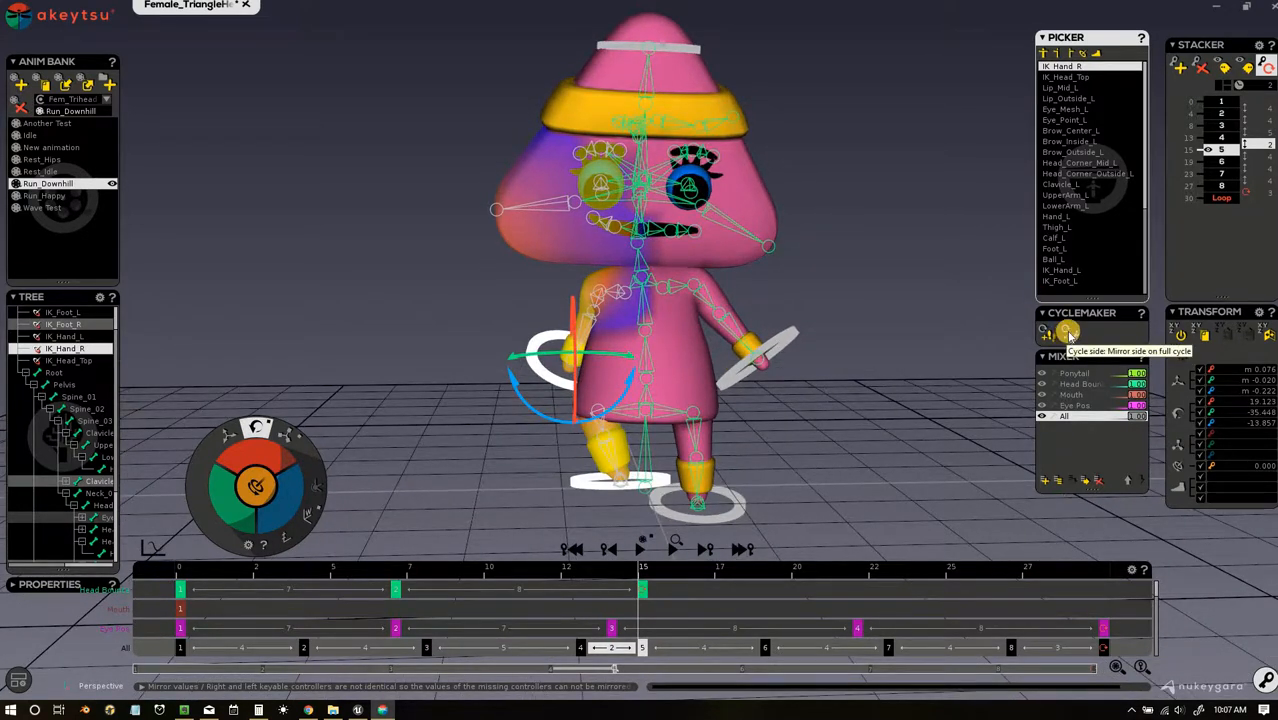
pyautogui.click(1068, 333)
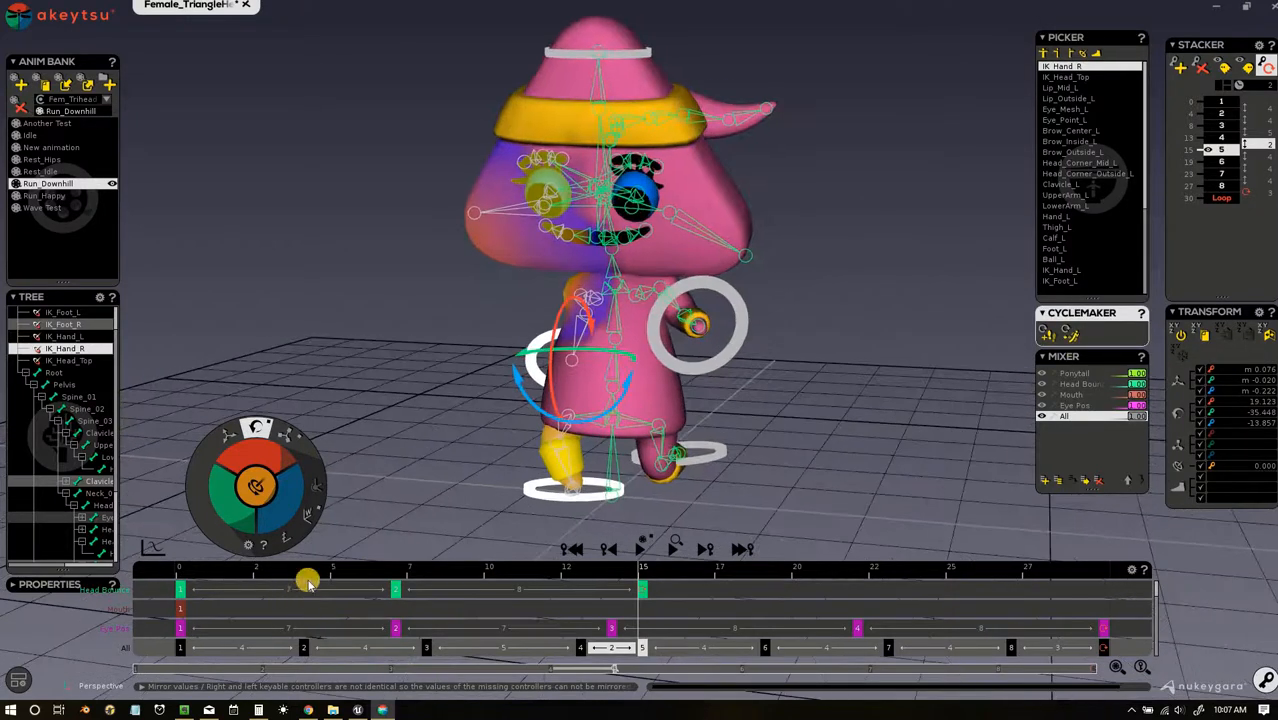
# Step: Play the mirrored run cycle, examine it from several angles along with the selected right-side controllers, and stop playback
pyautogui.click(640, 548)
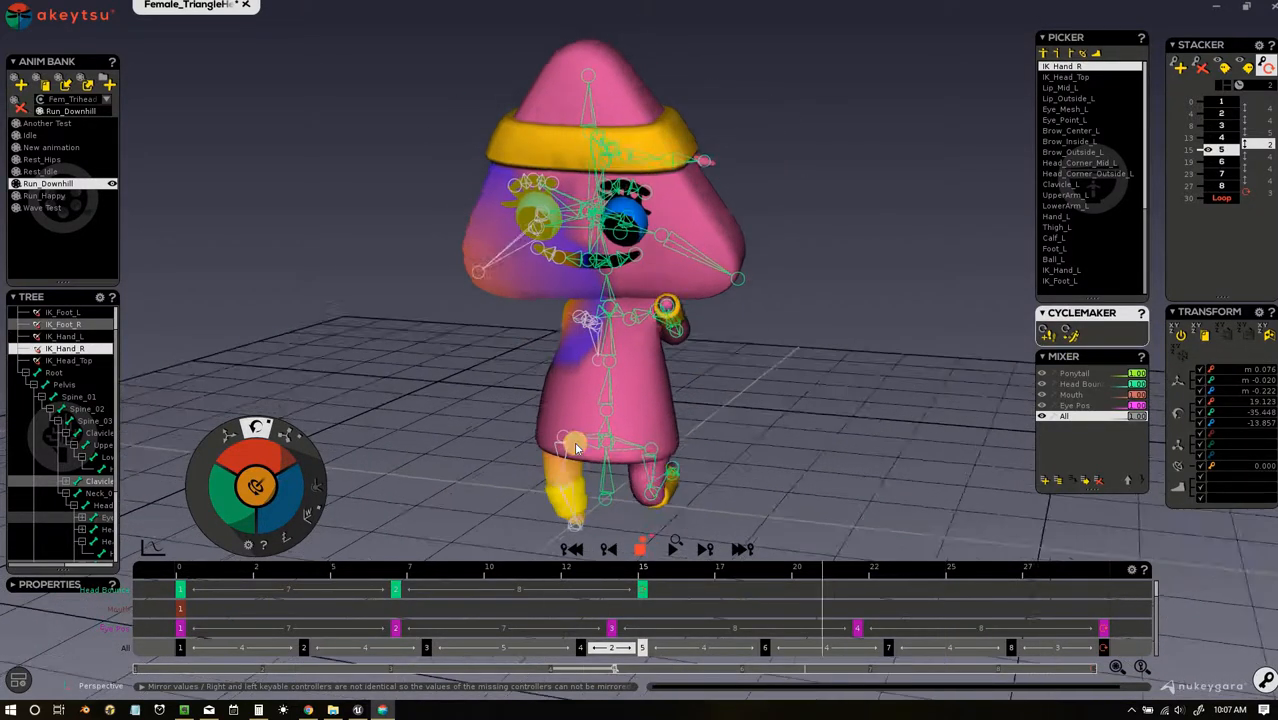
pyautogui.moveTo(554, 453); pyautogui.dragTo(748, 444, button='middle')
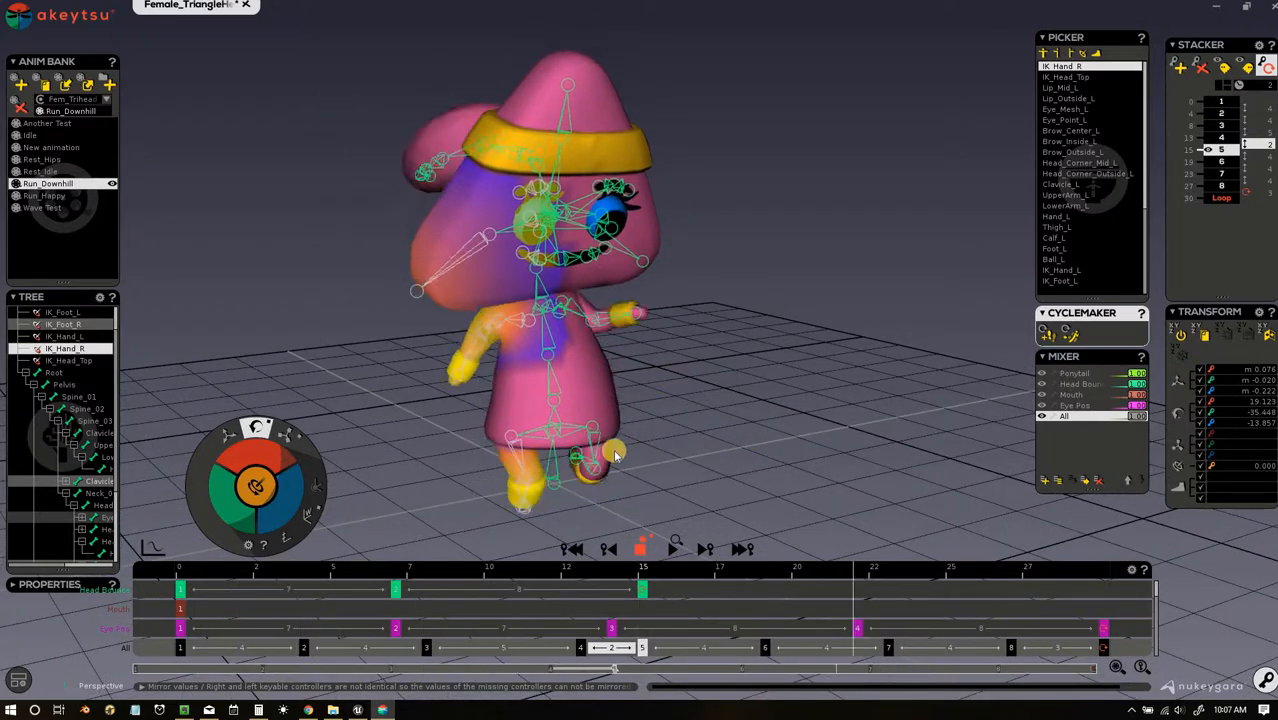
pyautogui.moveTo(676, 447); pyautogui.dragTo(571, 440, button='middle')
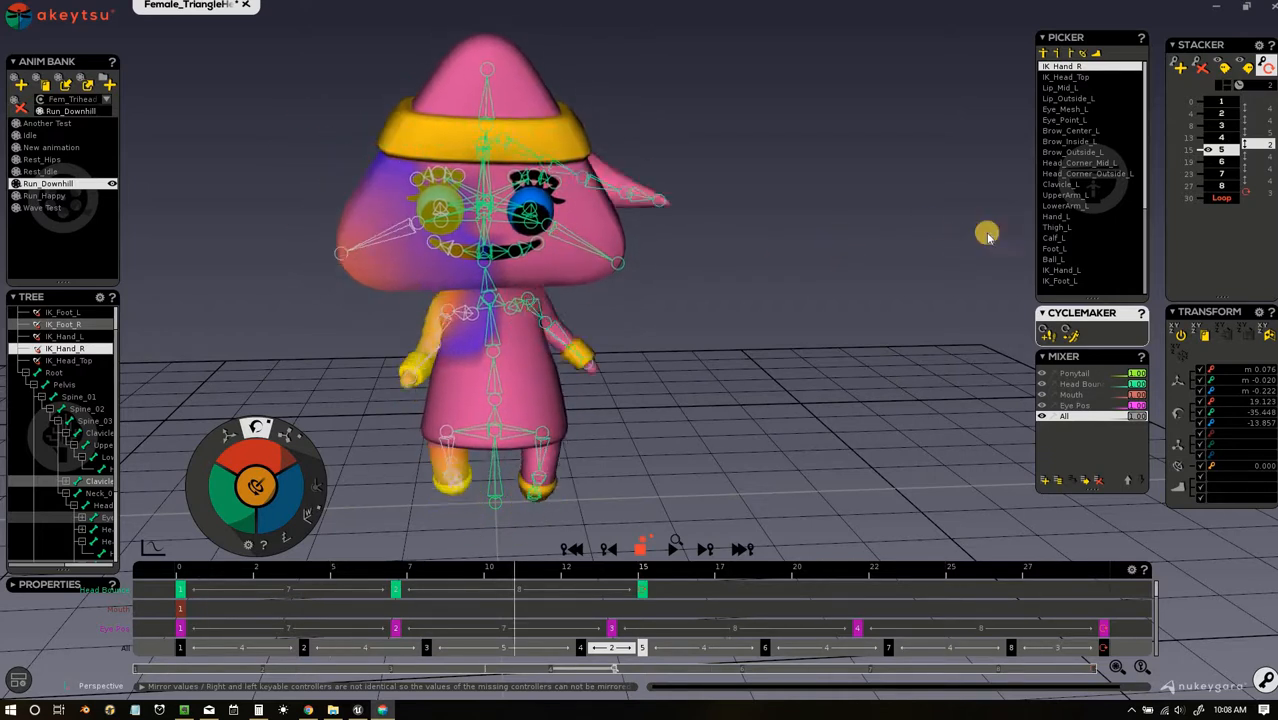
pyautogui.scroll(6, 1118, 195)
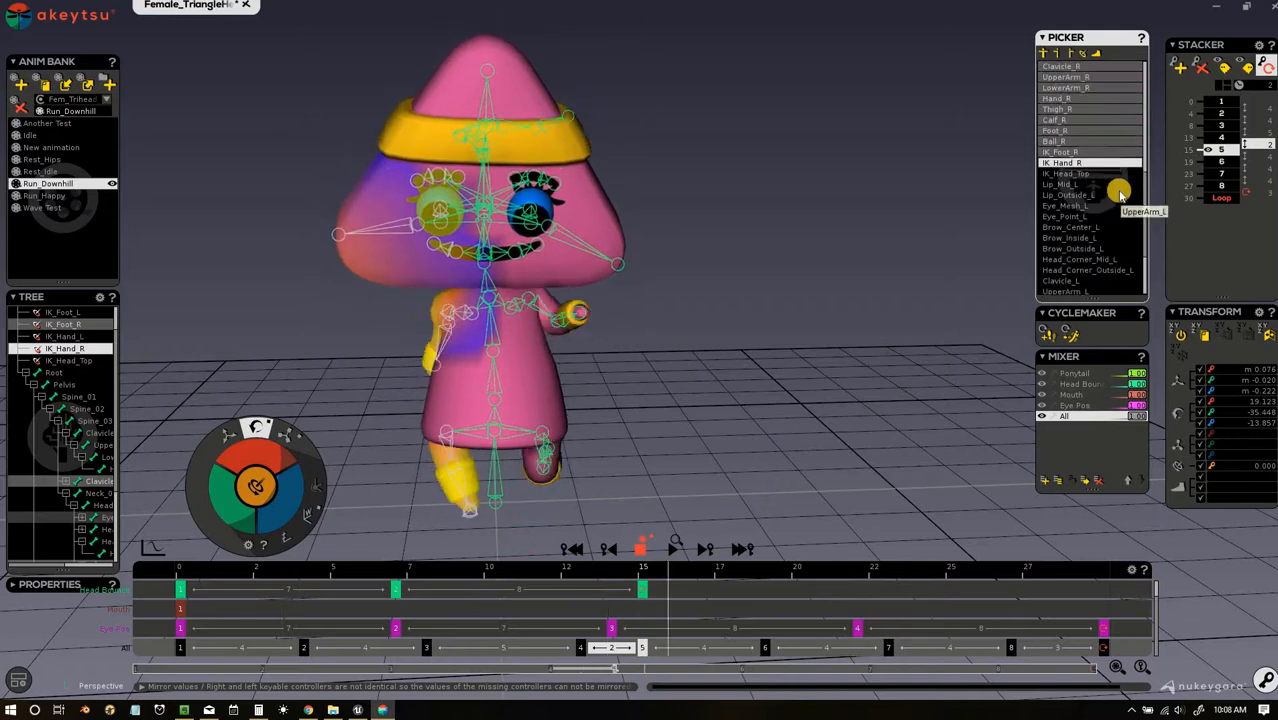
pyautogui.scroll(6, 1110, 190)
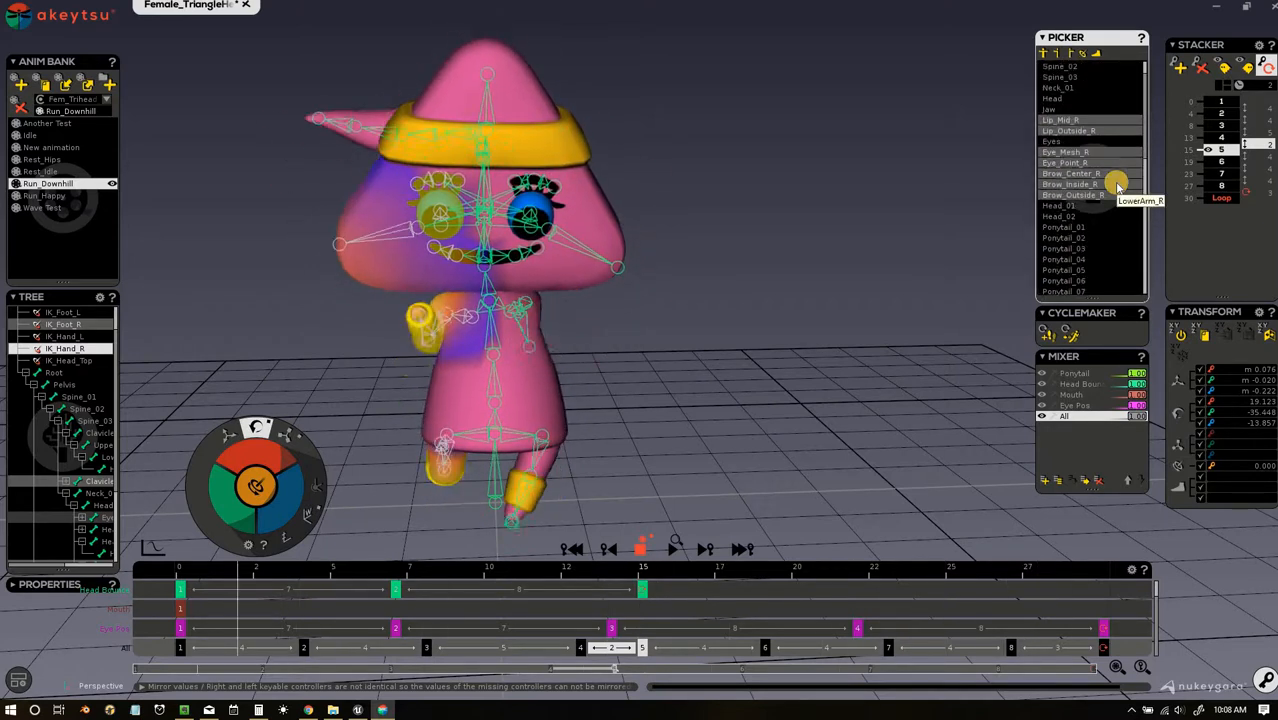
pyautogui.scroll(-3, 1095, 200)
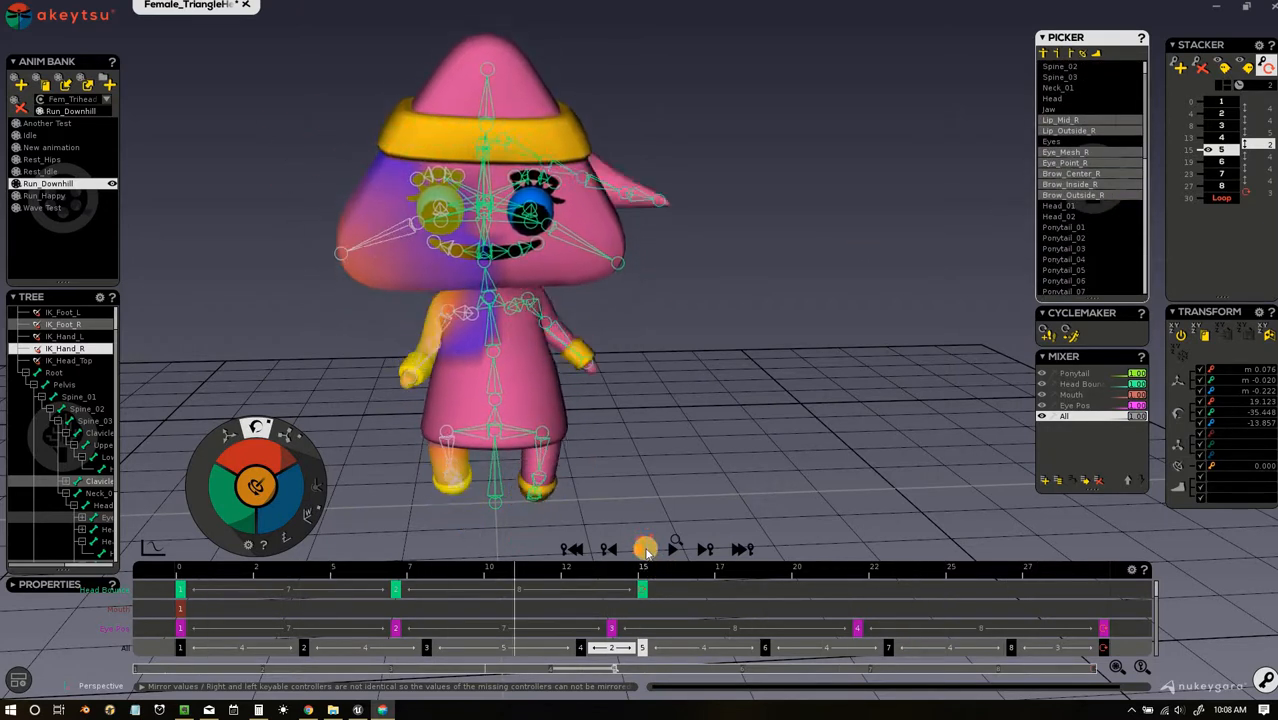
pyautogui.press('space')
# Step: Select the Head_Corner_Outside_L bone and check whether the All, Ponytail and Head Bounce layers control it
pyautogui.click(619, 262)
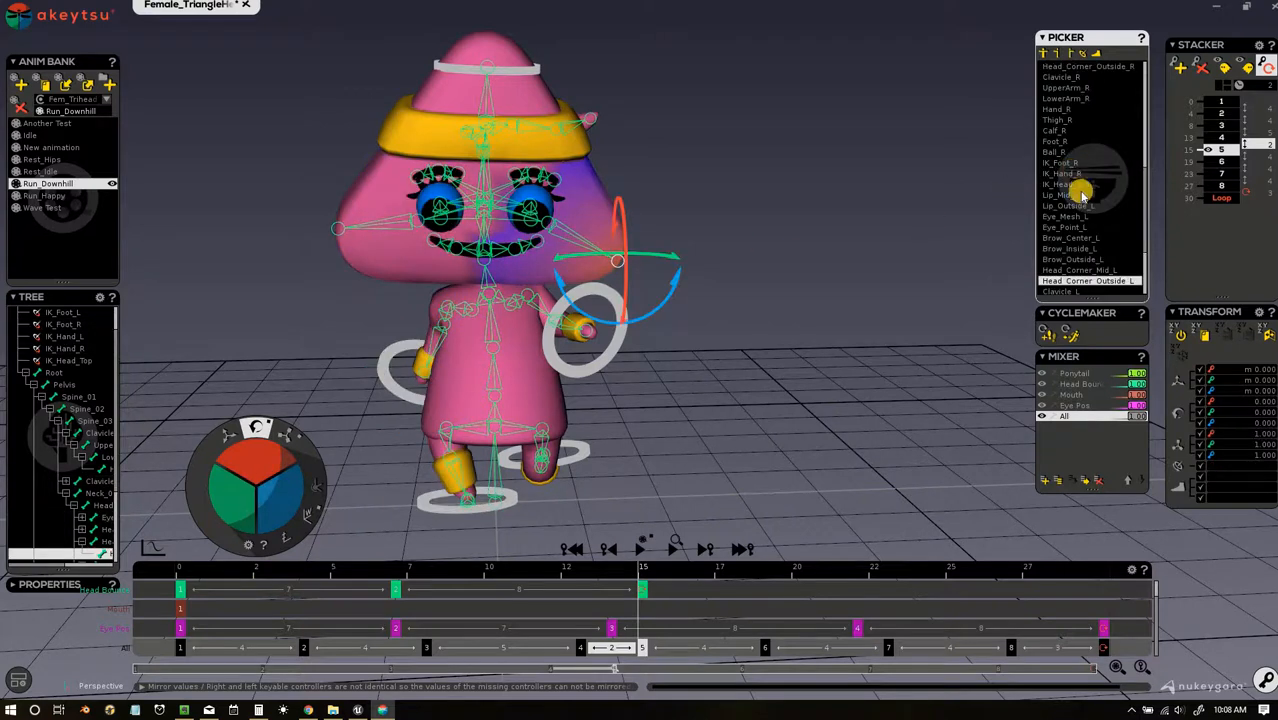
pyautogui.scroll(-1, 1106, 208)
pyautogui.scroll(-1, 1107, 208)
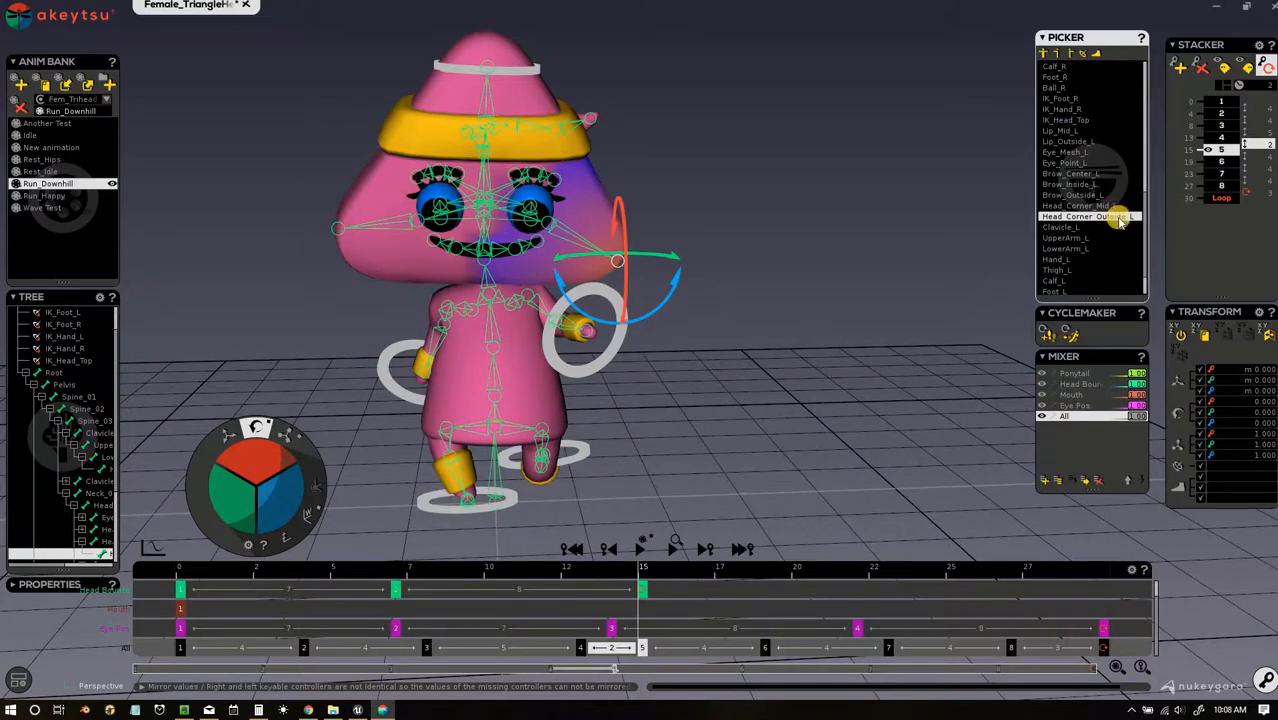
pyautogui.click(1057, 419)
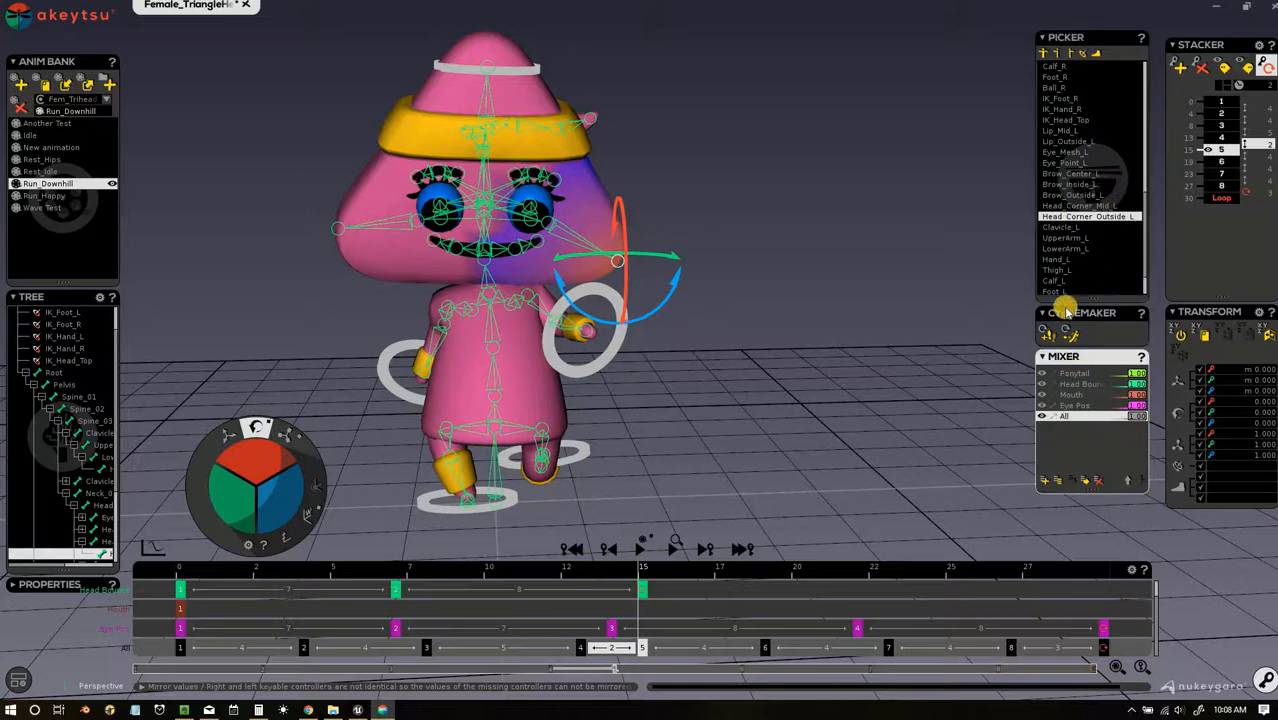
pyautogui.click(1075, 374)
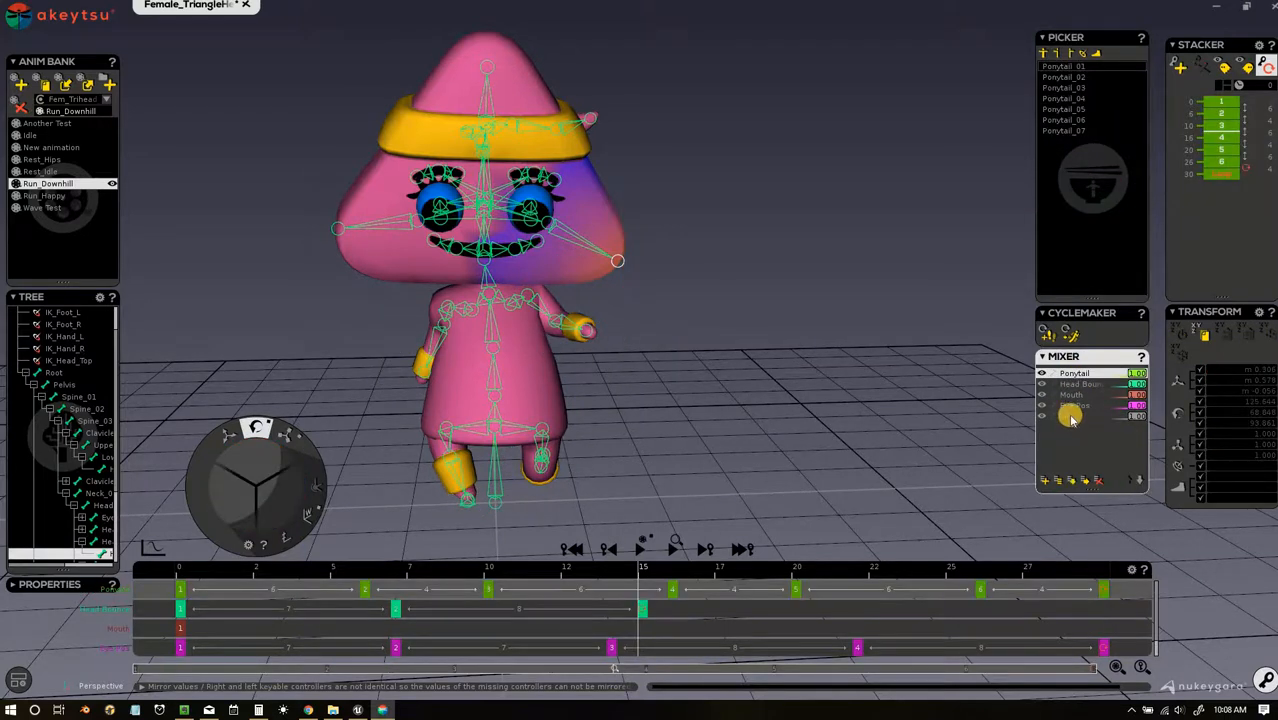
pyautogui.click(1069, 415)
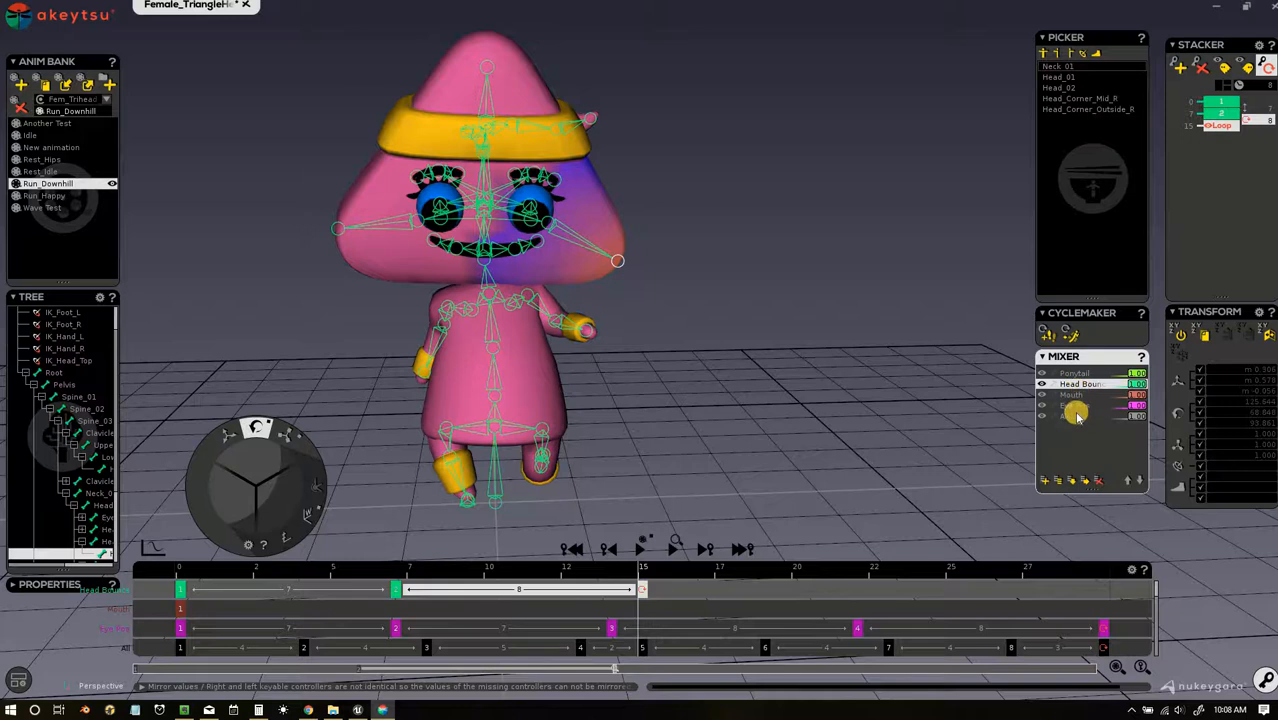
pyautogui.click(1071, 416)
pyautogui.scroll(-2, 1096, 260)
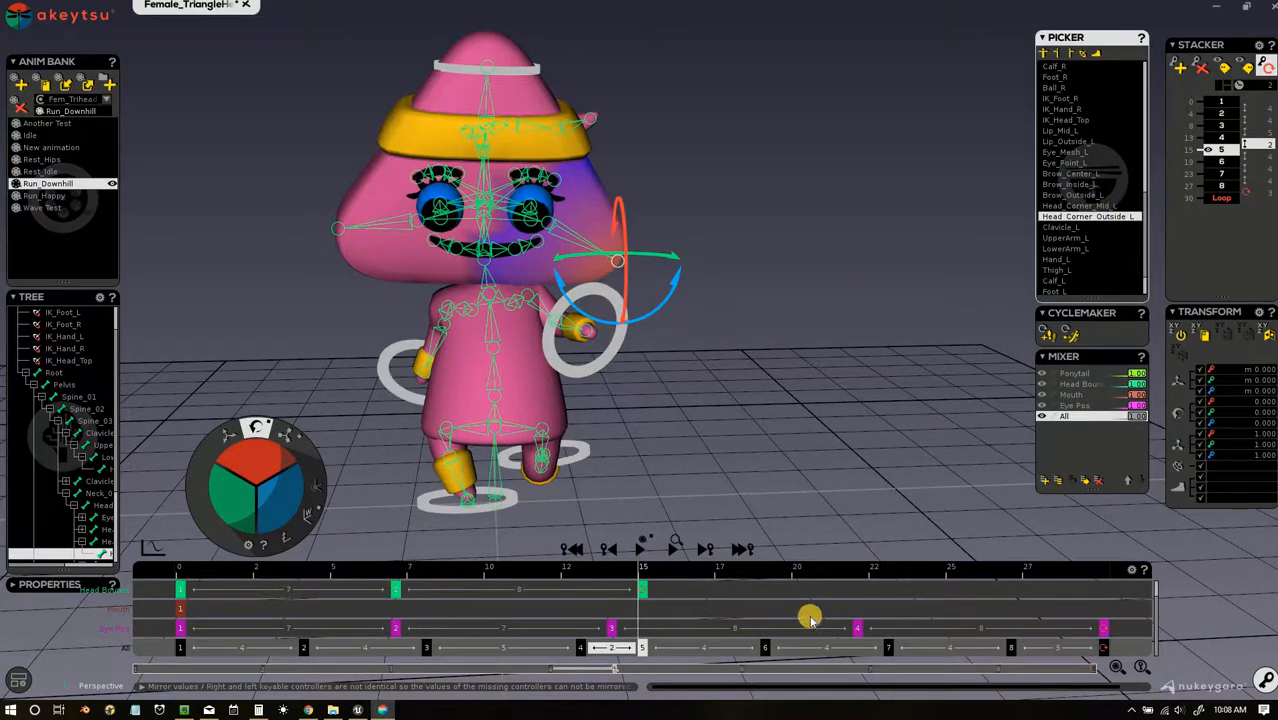
# Step: Replay the full run cycle and review the bones controlled by the Ponytail layer and the Head Bounce layer
pyautogui.click(640, 549)
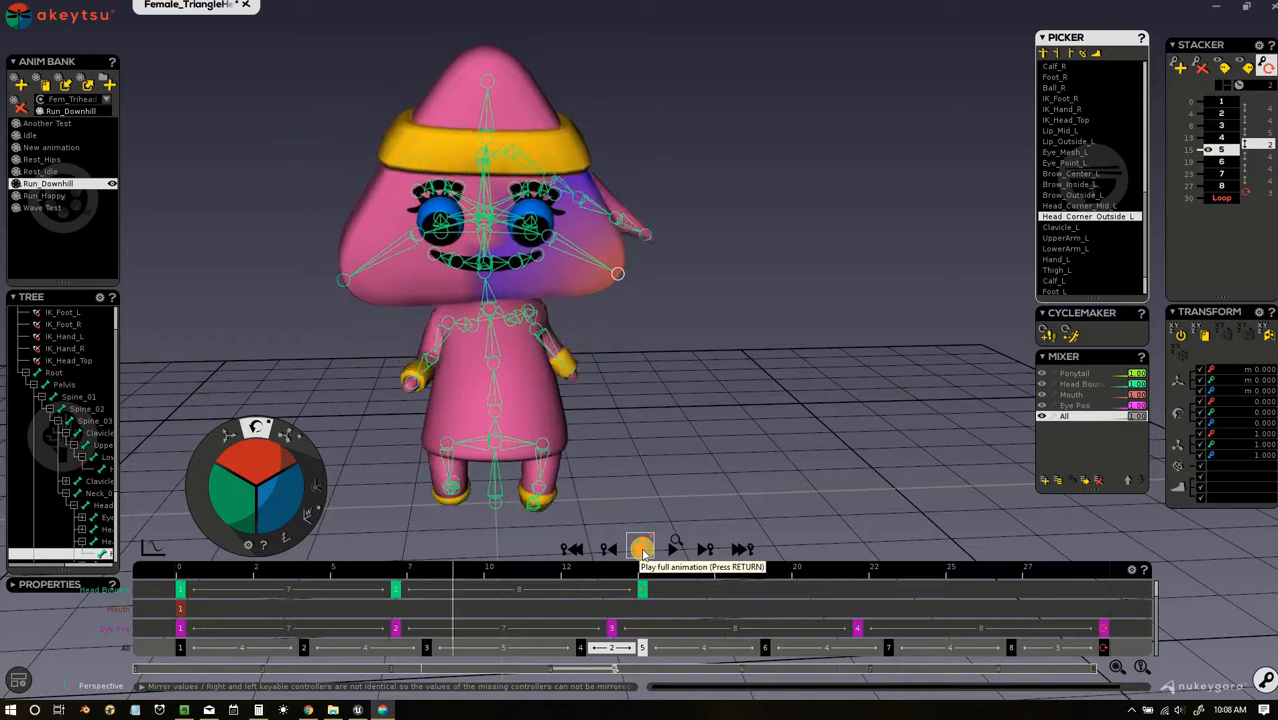
pyautogui.click(643, 552)
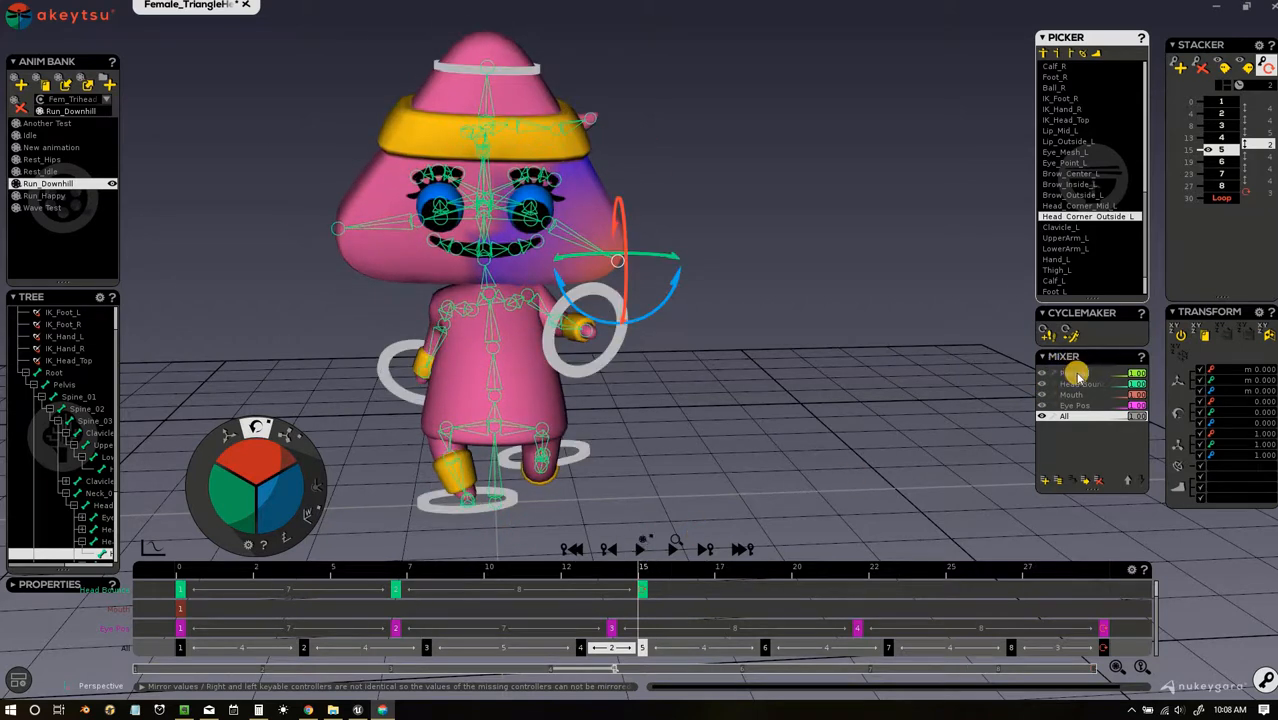
pyautogui.click(1071, 373)
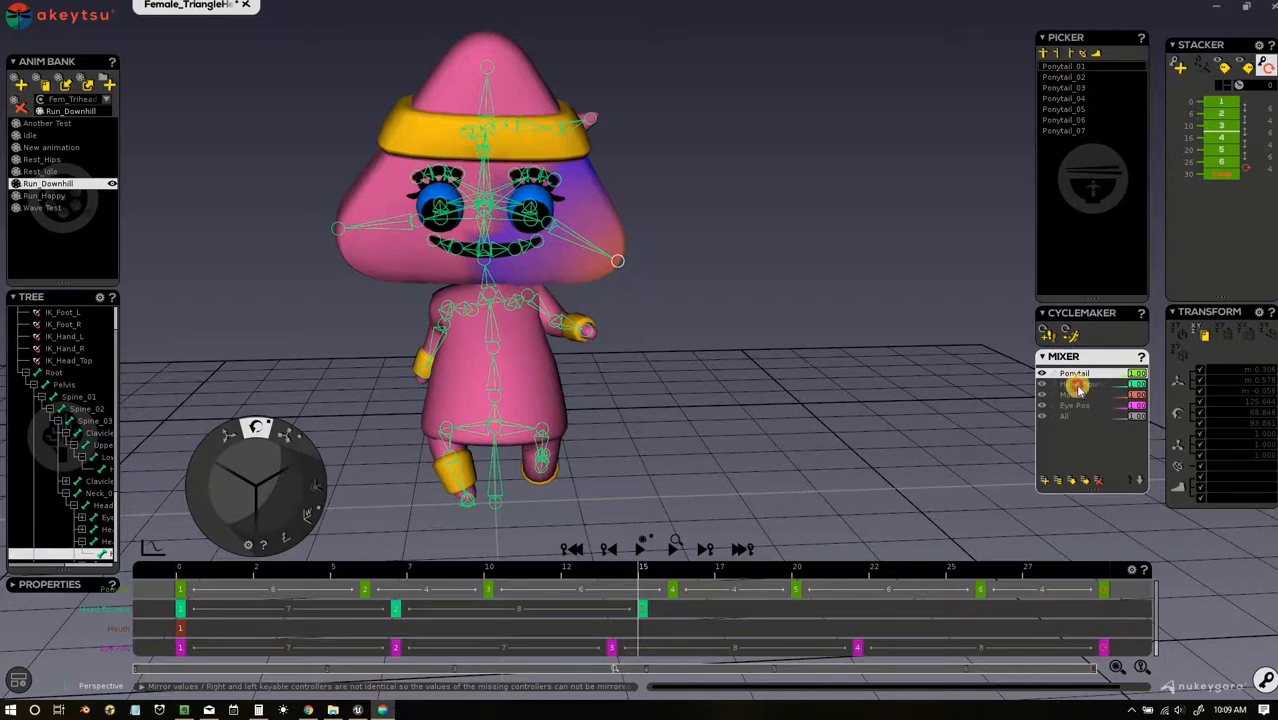
pyautogui.click(1078, 386)
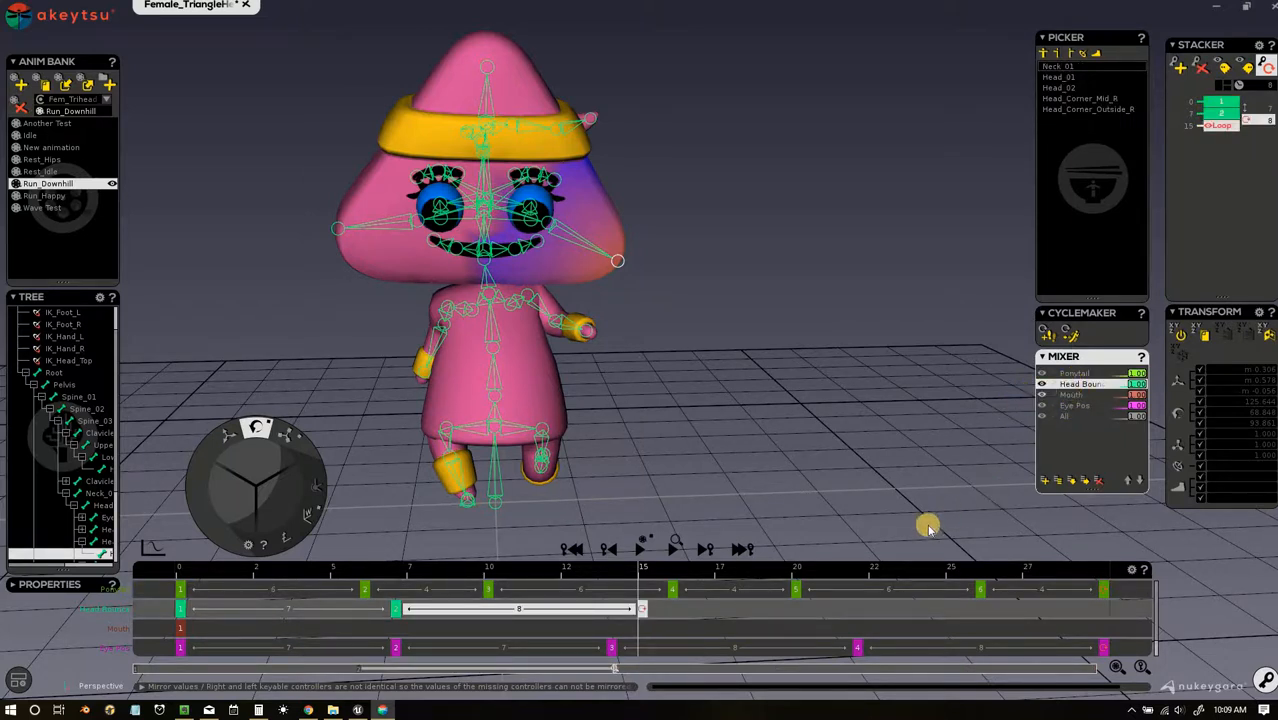
# Step: Play the run cycle, stop it, and review which controllers the Head Bounce layer can key
pyautogui.click(640, 547)
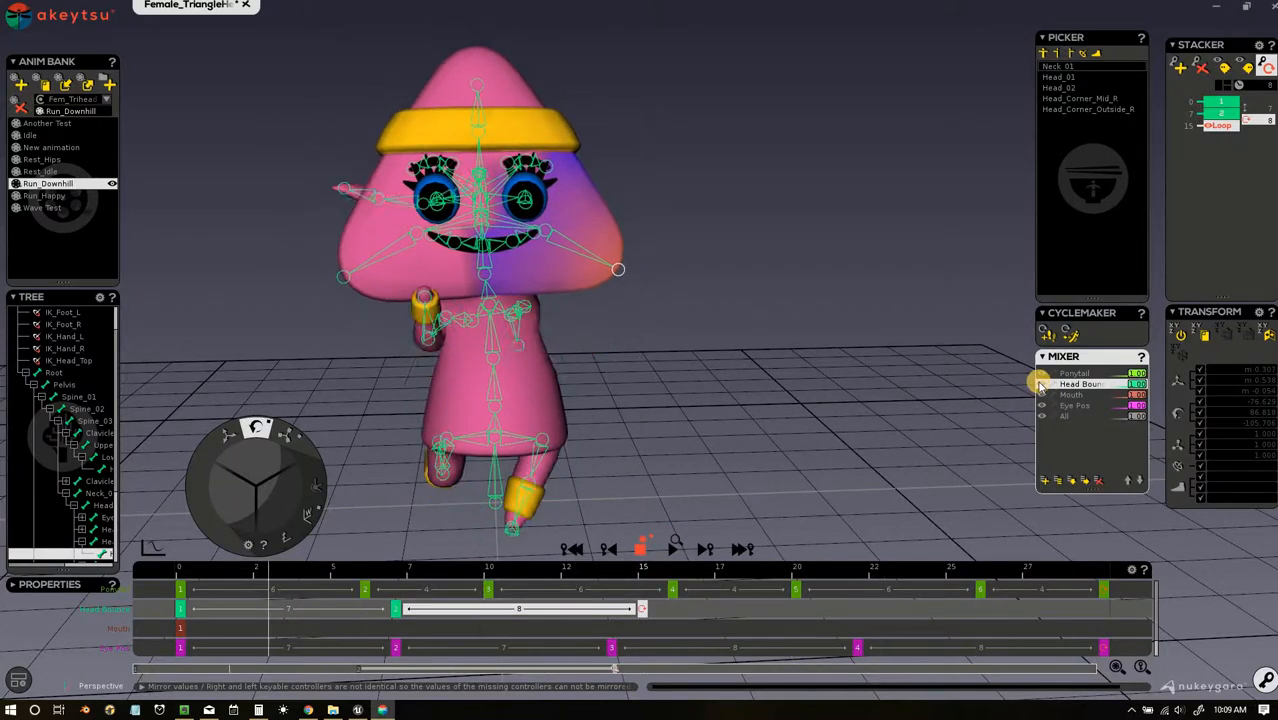
pyautogui.click(1041, 374)
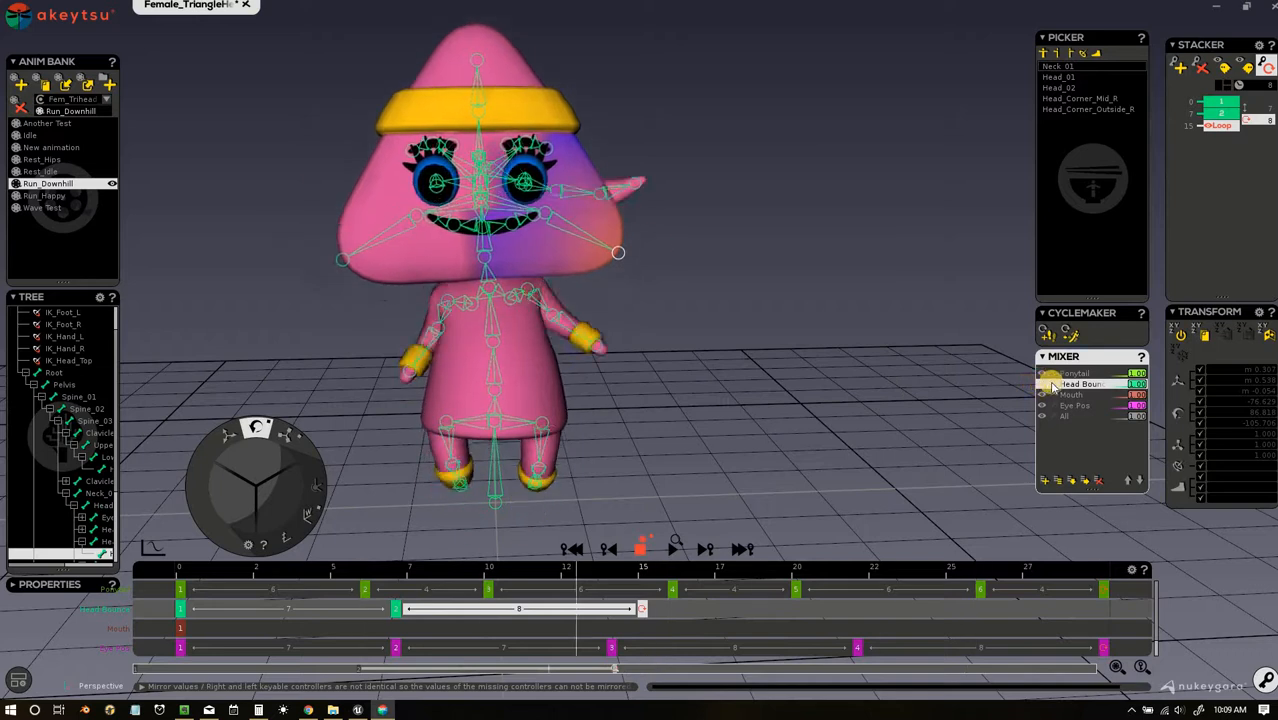
pyautogui.click(641, 548)
pyautogui.click(1043, 373)
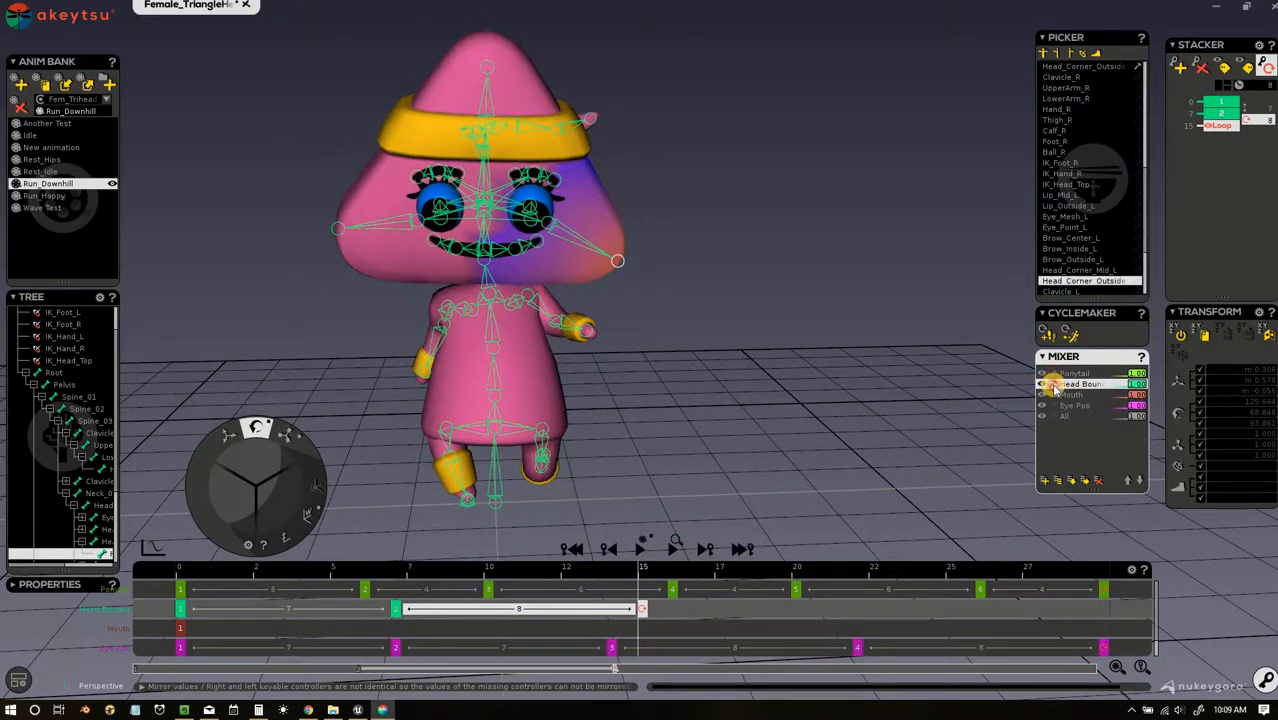
pyautogui.click(1054, 385)
pyautogui.click(1076, 108)
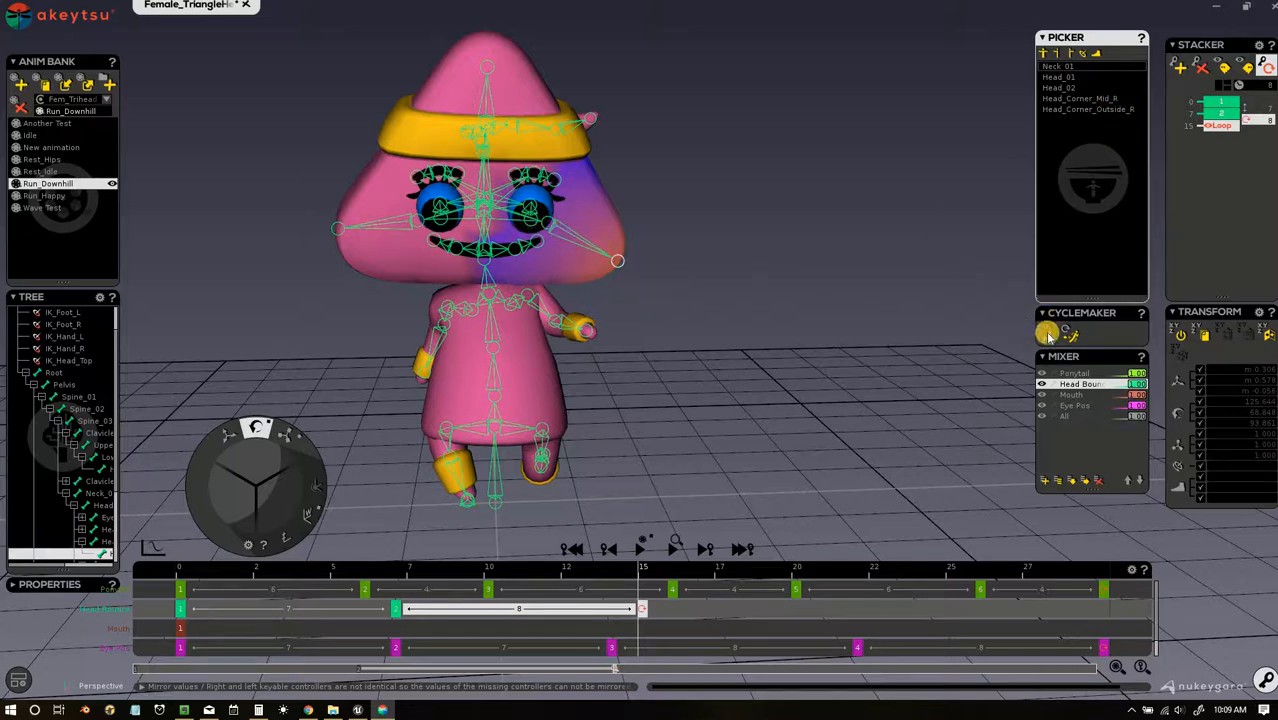
# Step: Make Head_Corner_Mid_L and Head_Corner_Outside_L keyable in the Head Bounce layer and leave controller editing
pyautogui.click(1053, 385)
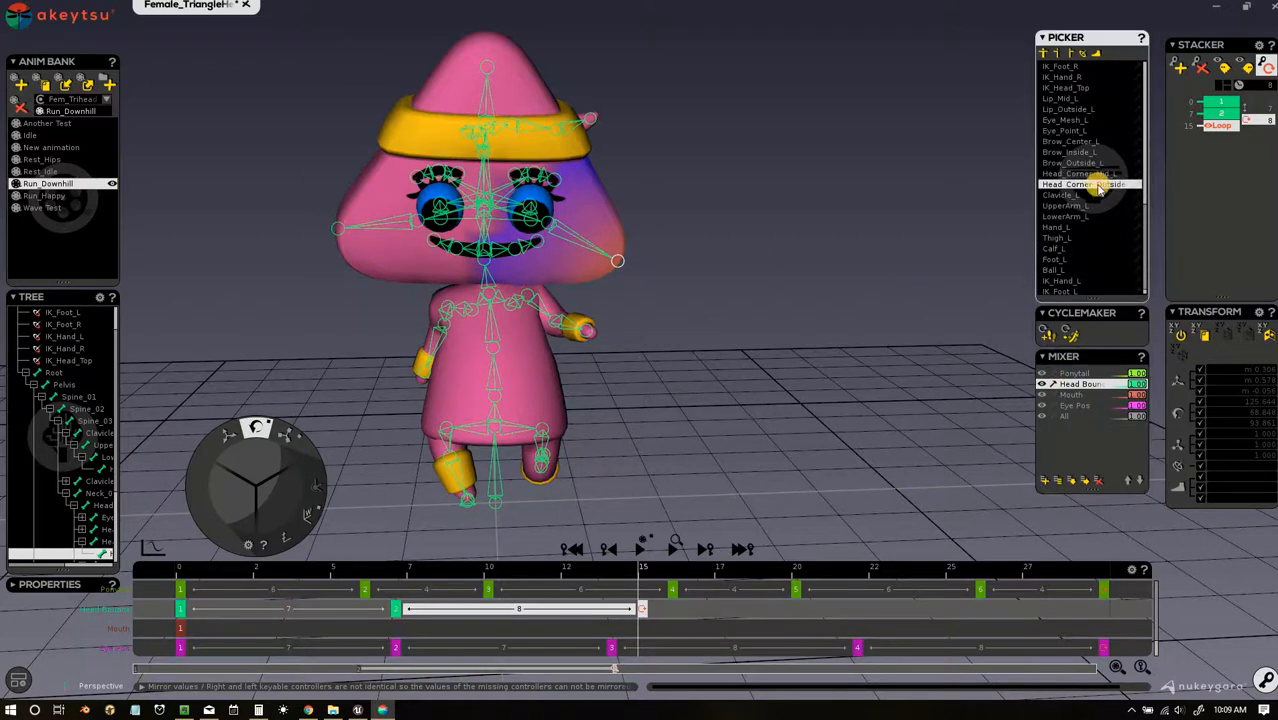
pyautogui.scroll(1, 1112, 214)
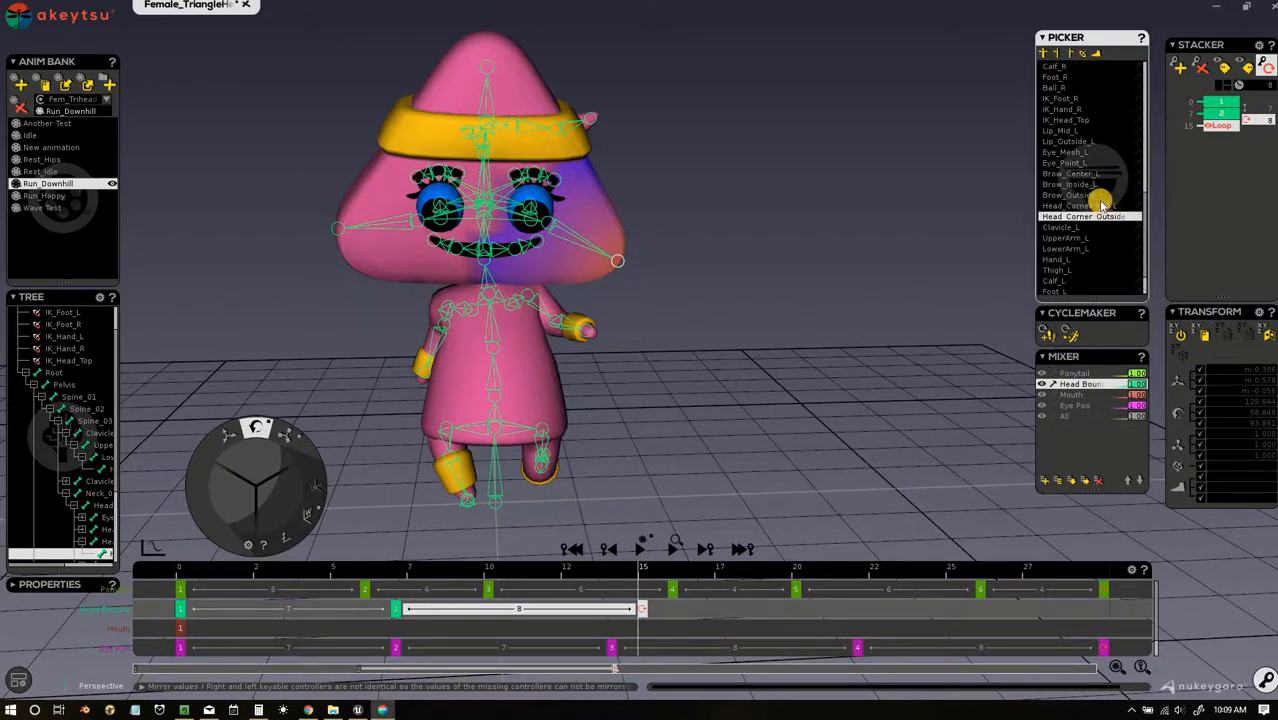
pyautogui.click(1090, 205)
pyautogui.keyDown('ctrl'); pyautogui.click(1100, 195); pyautogui.keyUp('ctrl')
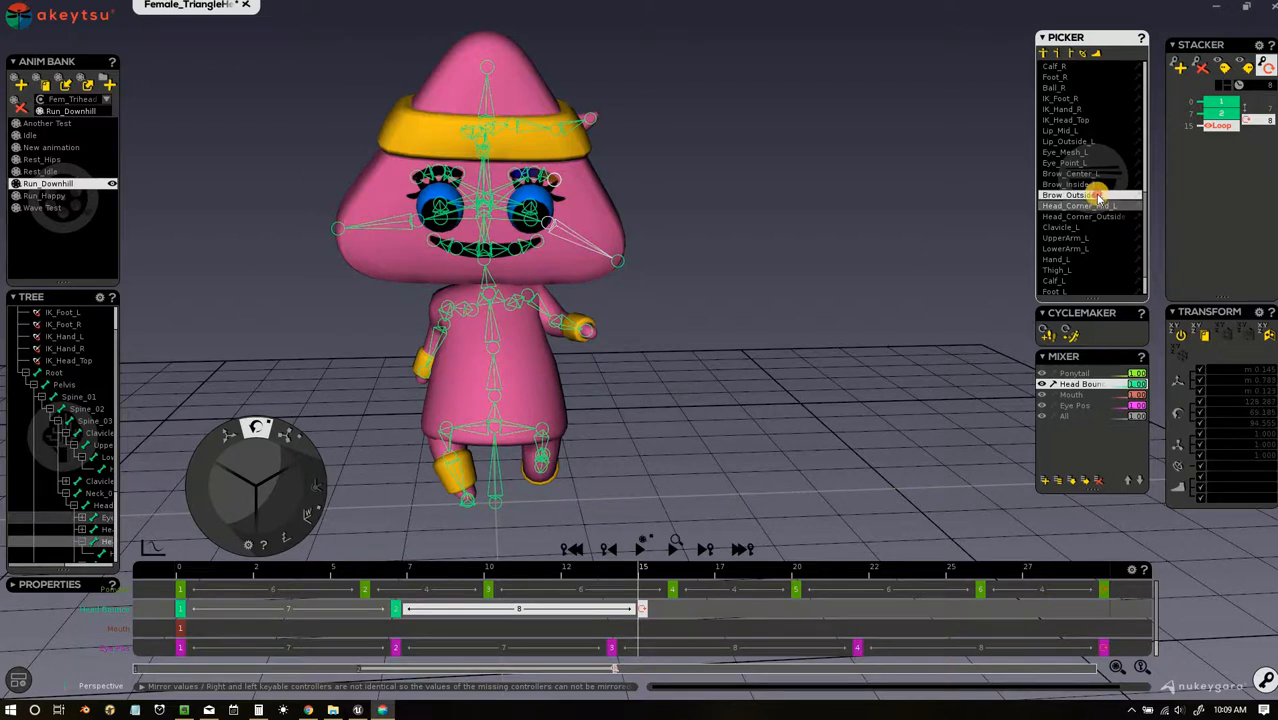
pyautogui.click(1102, 207)
pyautogui.keyDown('ctrl'); pyautogui.click(1108, 217); pyautogui.keyUp('ctrl')
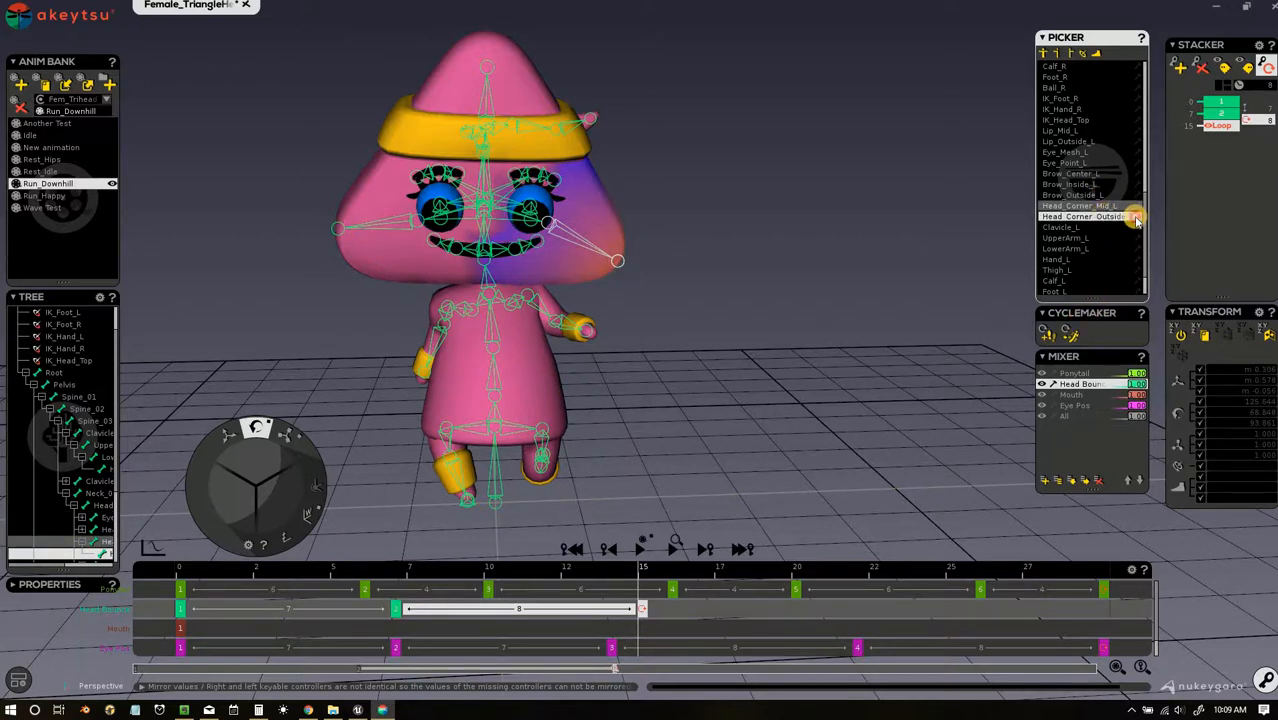
pyautogui.click(1136, 218)
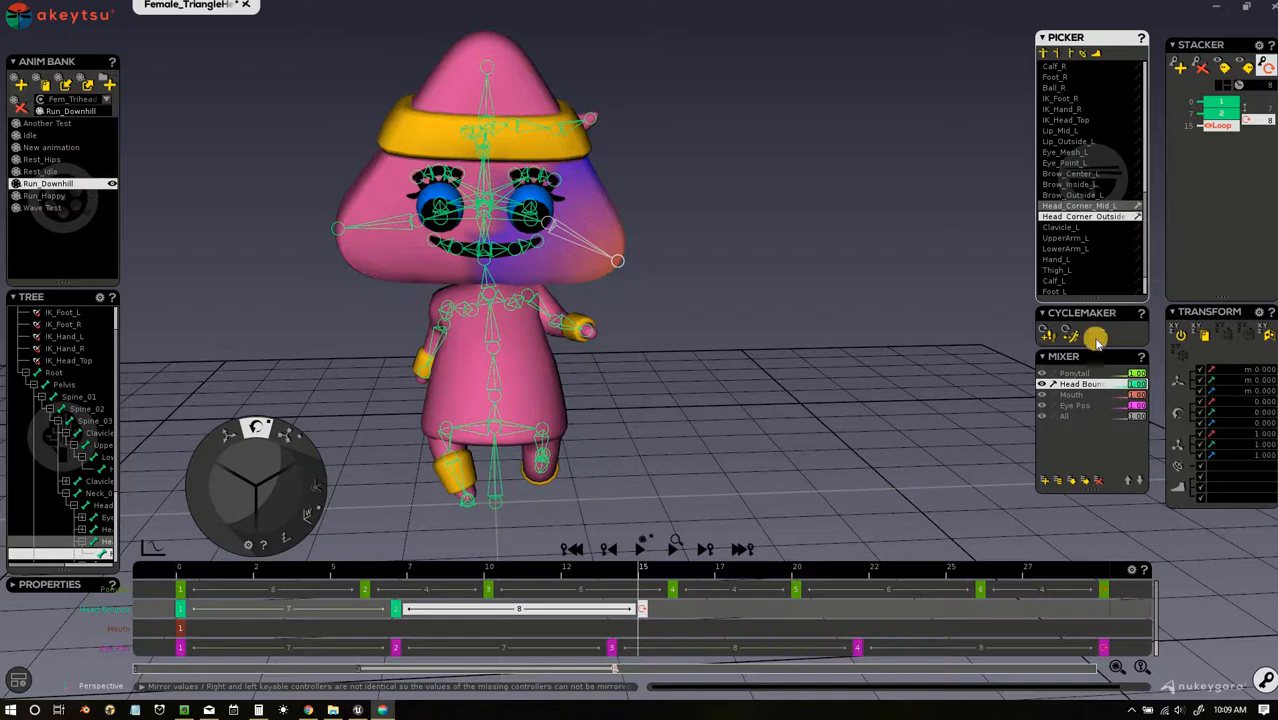
pyautogui.click(1078, 386)
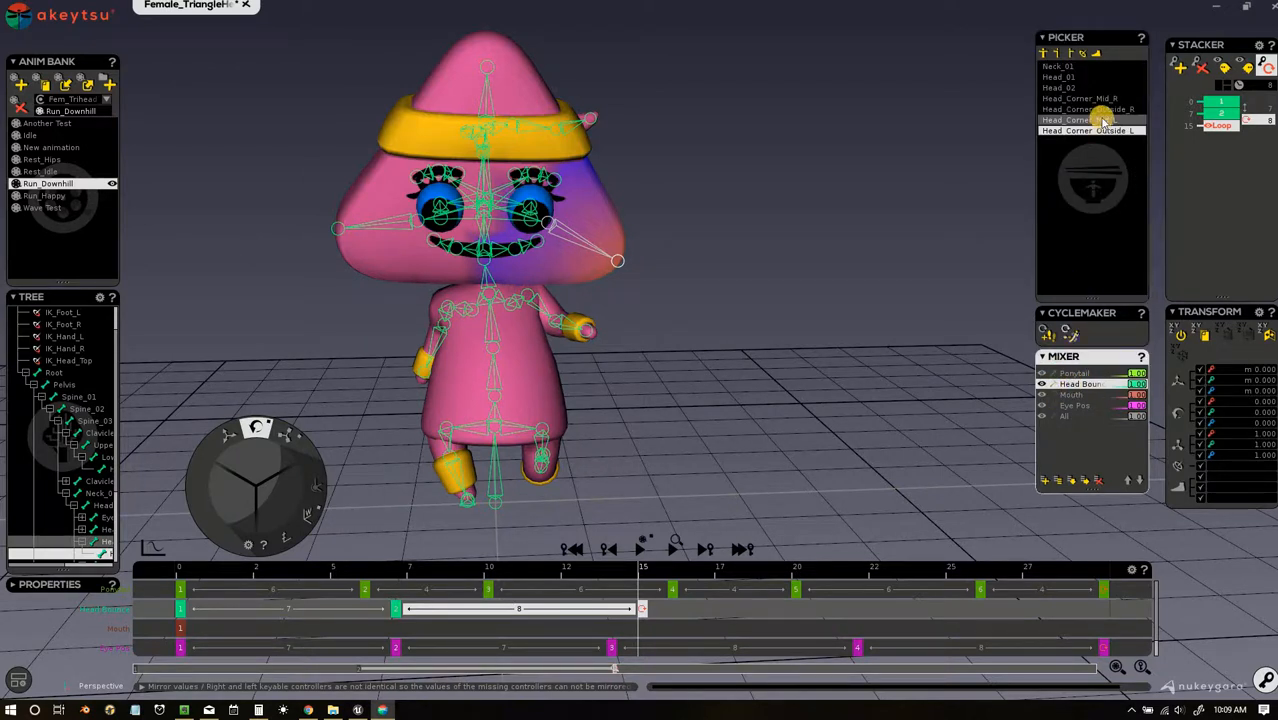
# Step: Select Head_Corner_Mid_R and Head_Corner_Outside_R in the Head Bounce layer and mirror them with the Cyclemaker
pyautogui.click(337, 230)
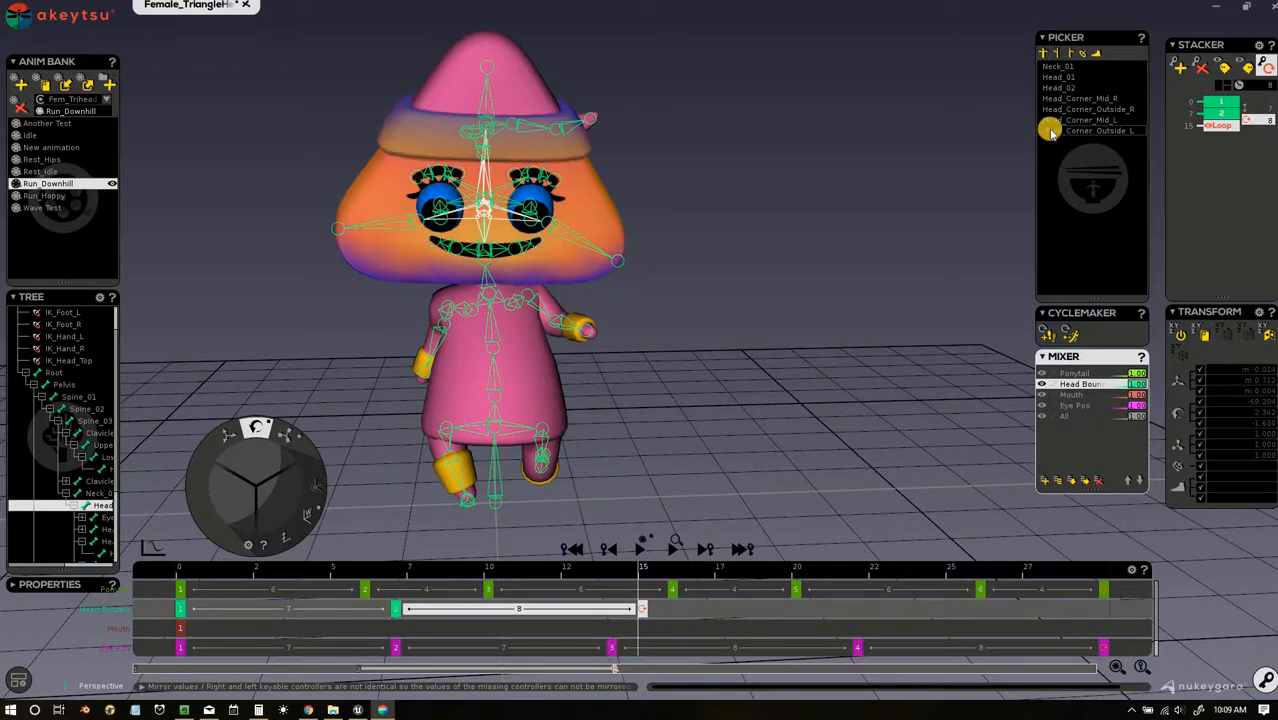
pyautogui.click(336, 232)
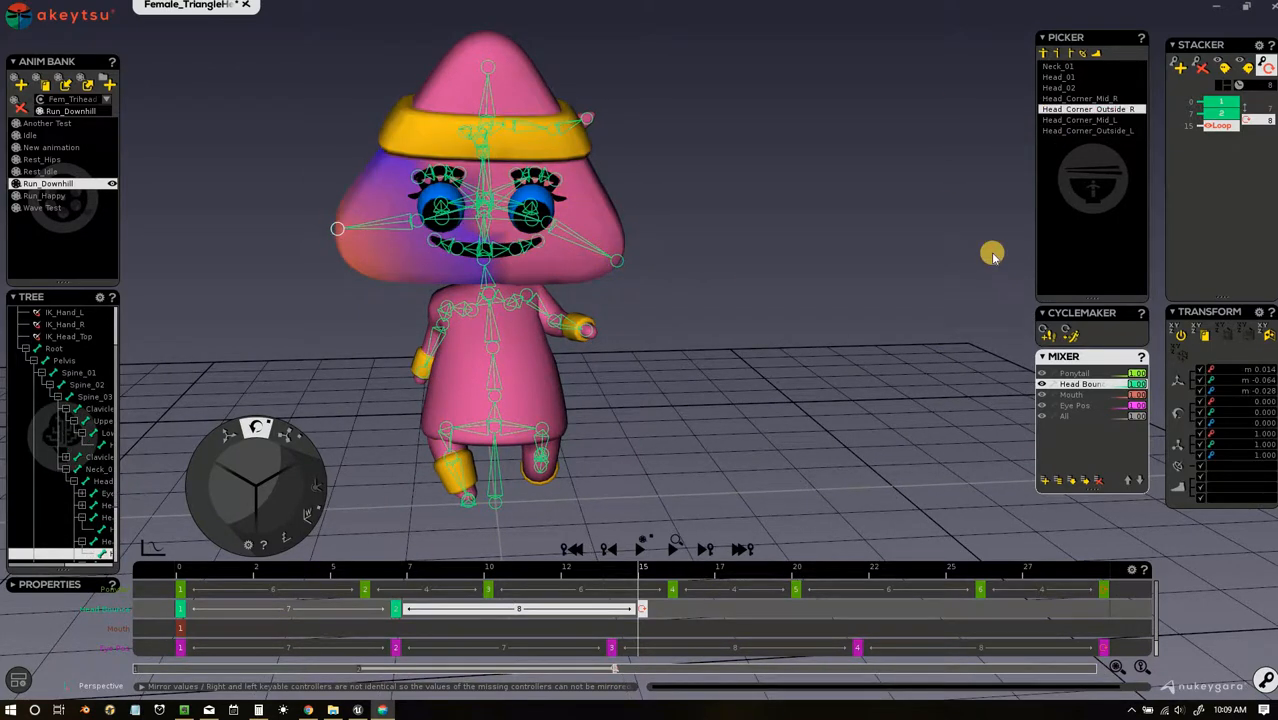
pyautogui.click(1085, 99)
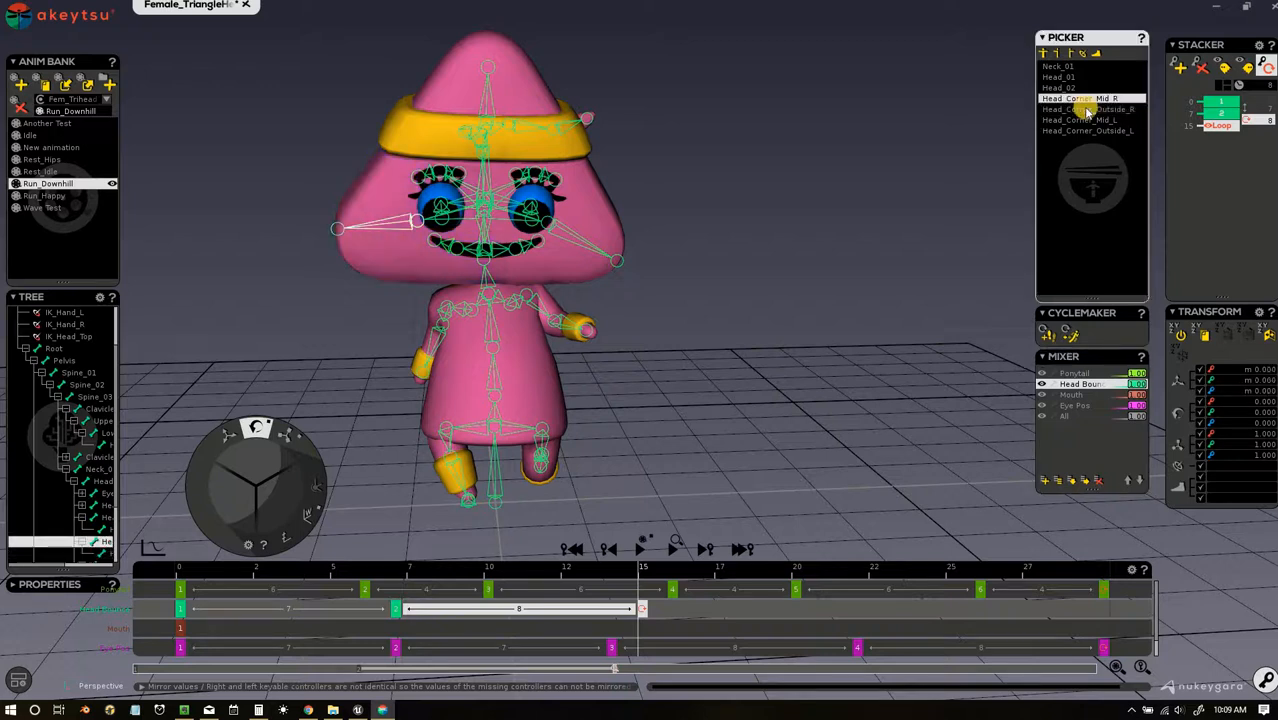
pyautogui.click(1085, 109)
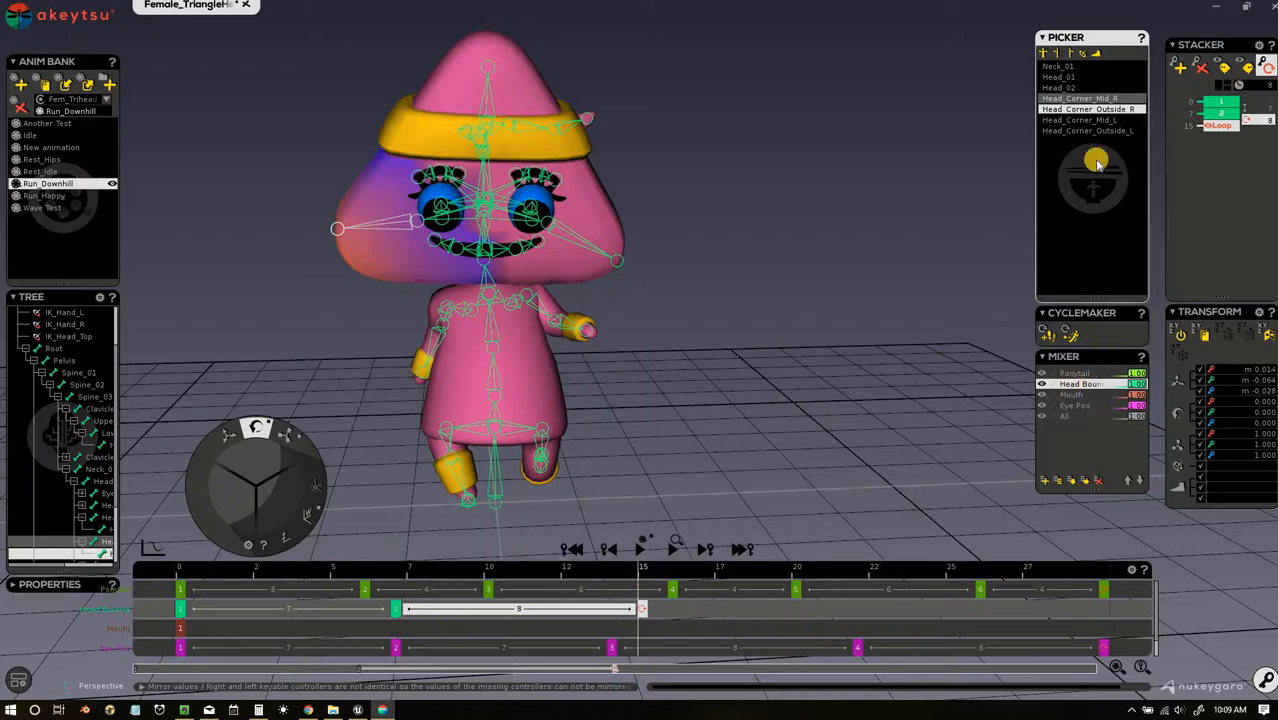
pyautogui.click(1072, 336)
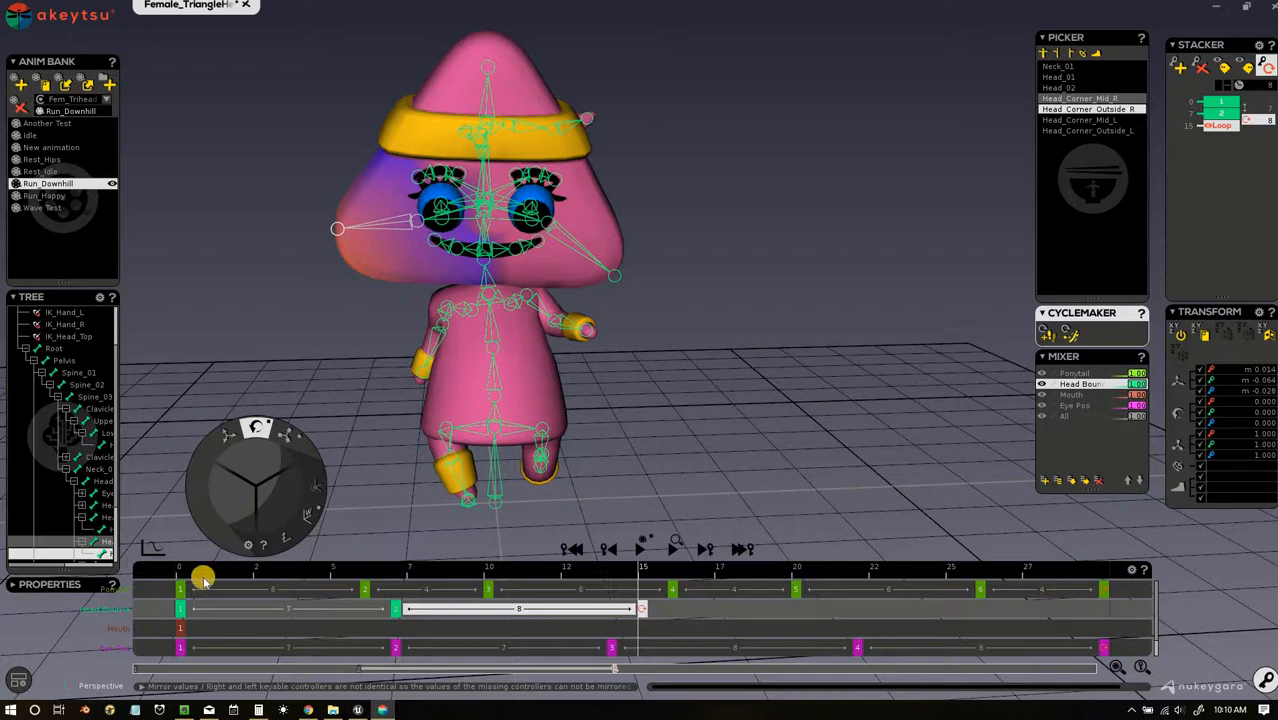
# Step: Mirror the values of the two right head-corner controllers to the left side at frames 0 and 7 of Head Bounce
pyautogui.moveTo(197, 572)
pyautogui.mouseDown()
pyautogui.moveTo(1013, 608)
pyautogui.moveTo(167, 582)
pyautogui.moveTo(335, 597)
pyautogui.moveTo(185, 579)
pyautogui.moveTo(451, 588)
pyautogui.moveTo(204, 562)
pyautogui.mouseUp()
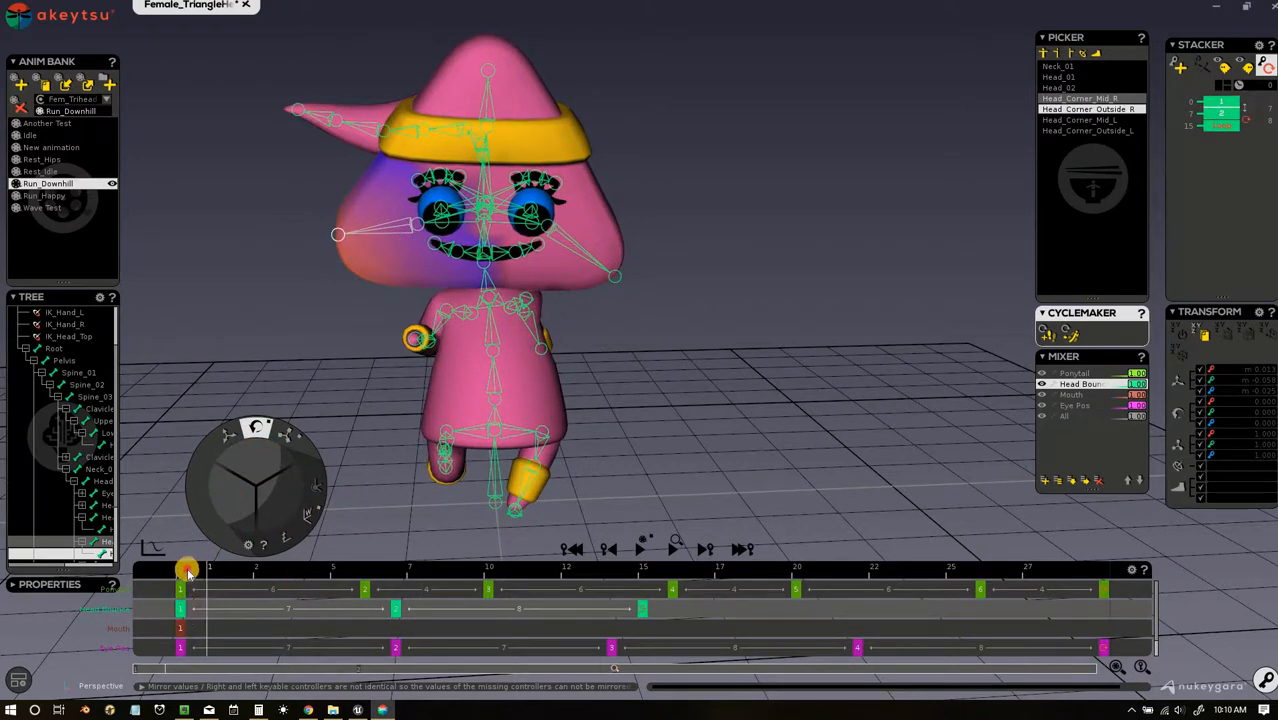
pyautogui.click(187, 570)
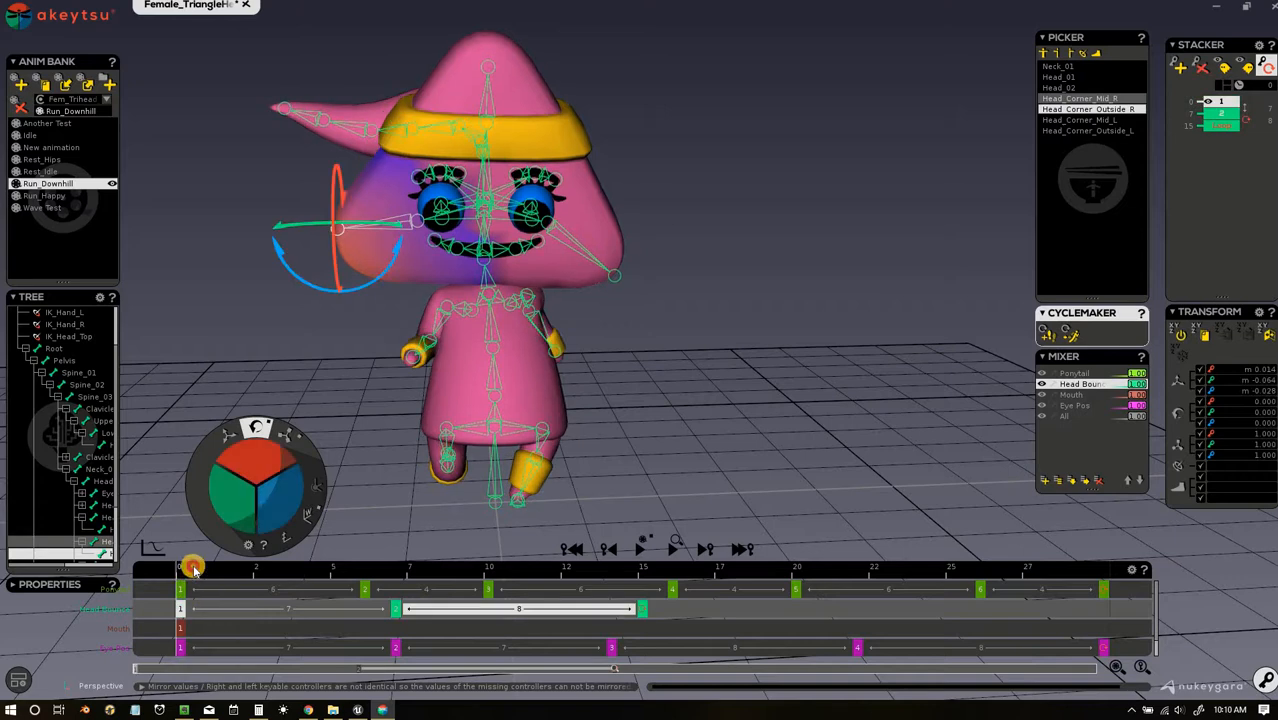
pyautogui.click(1264, 340)
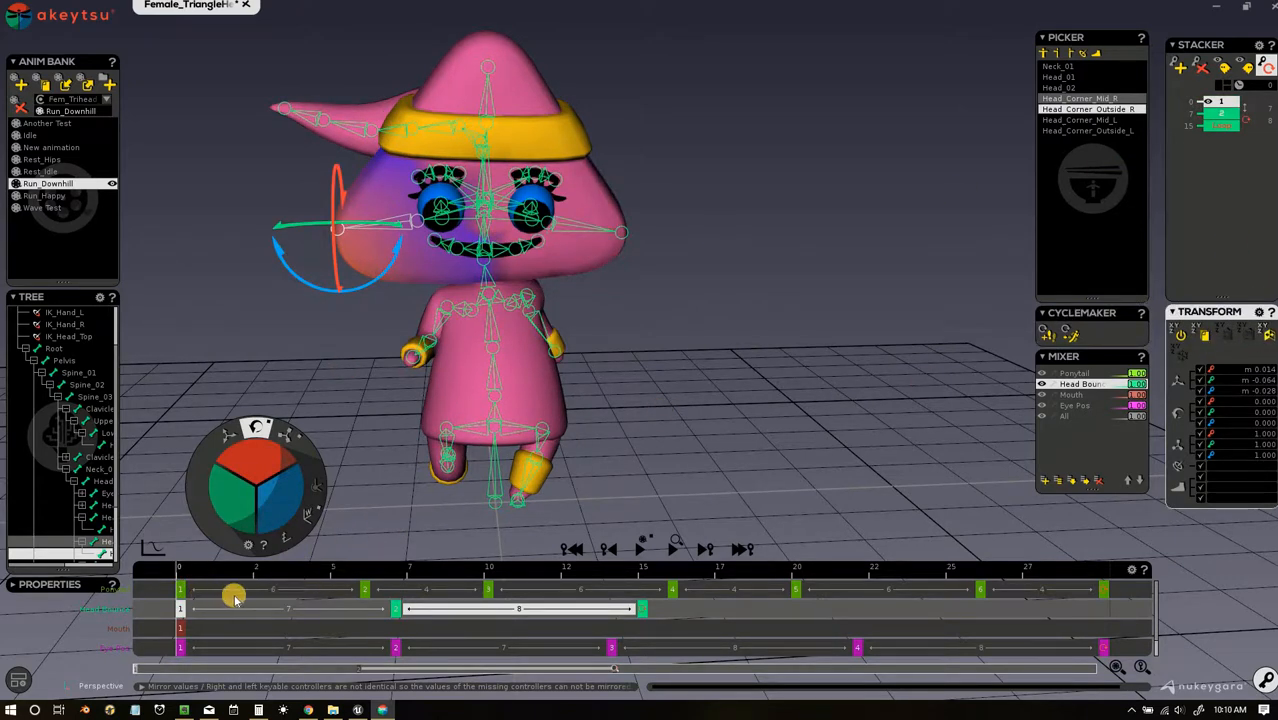
pyautogui.click(395, 613)
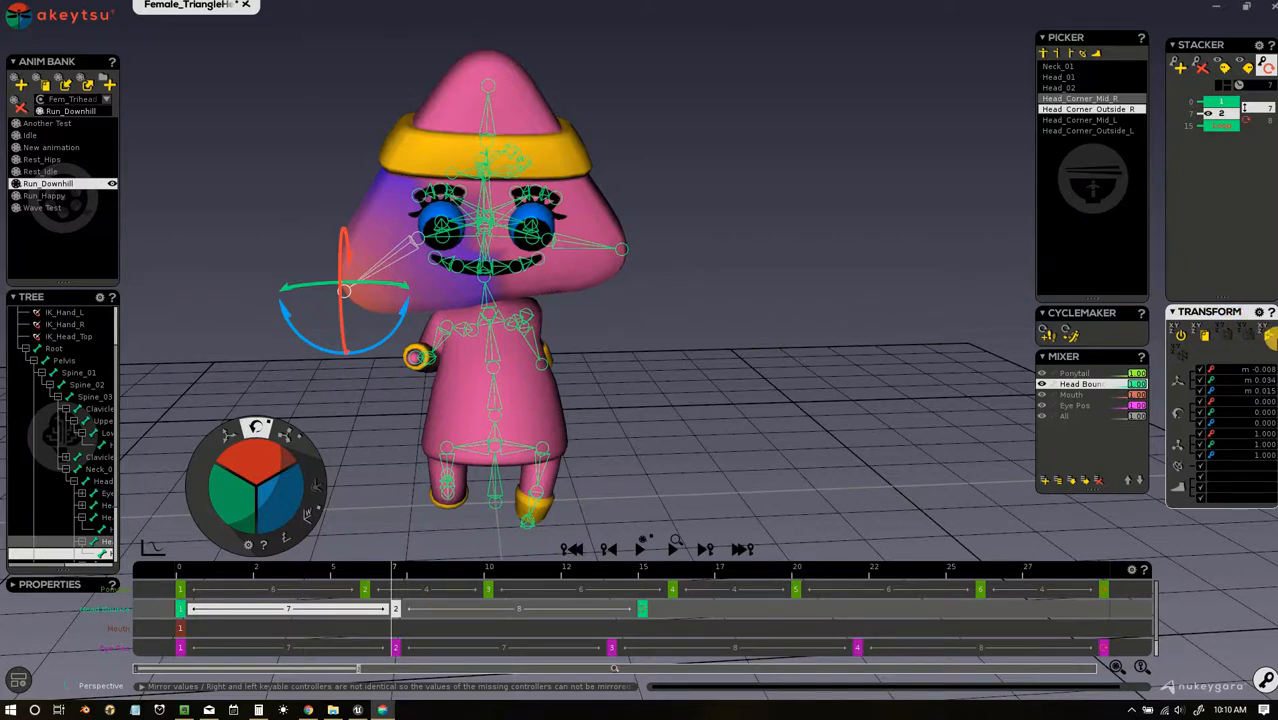
pyautogui.click(1268, 340)
pyautogui.click(642, 608)
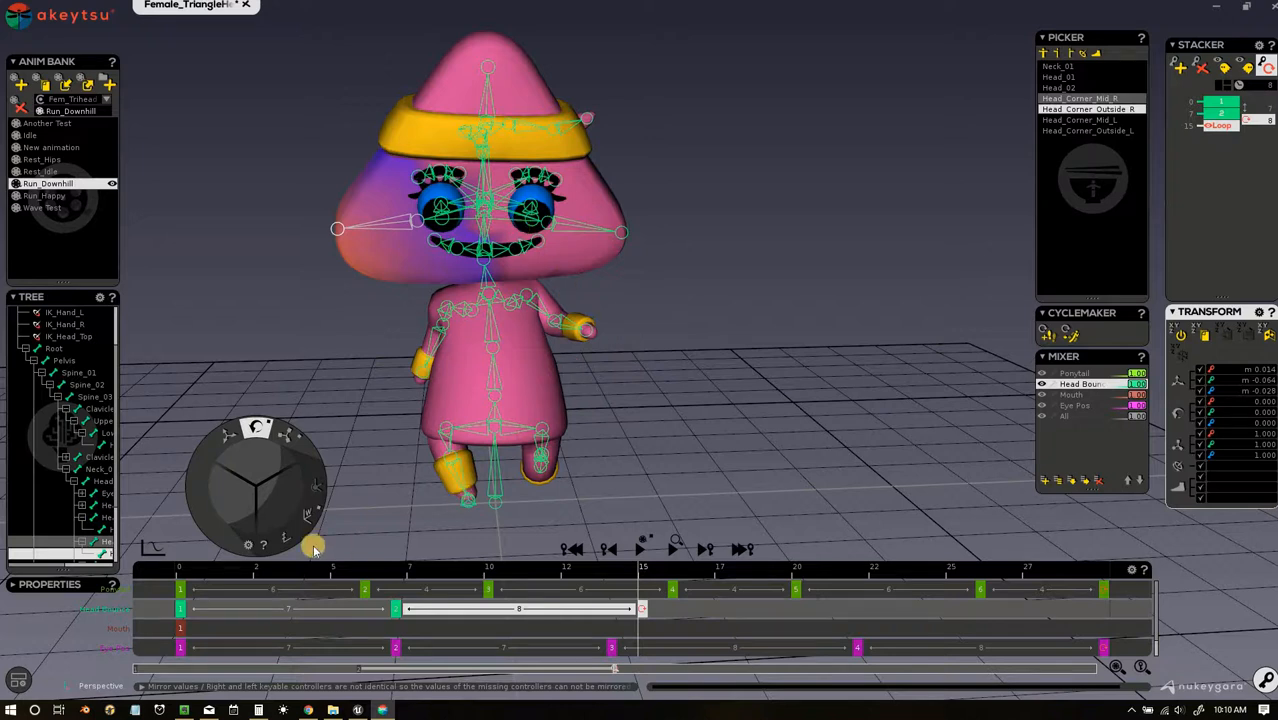
# Step: Play the run cycle from the start, review the controllers keyable in the All layer, and stop playback
pyautogui.click(178, 573)
pyautogui.press('space')
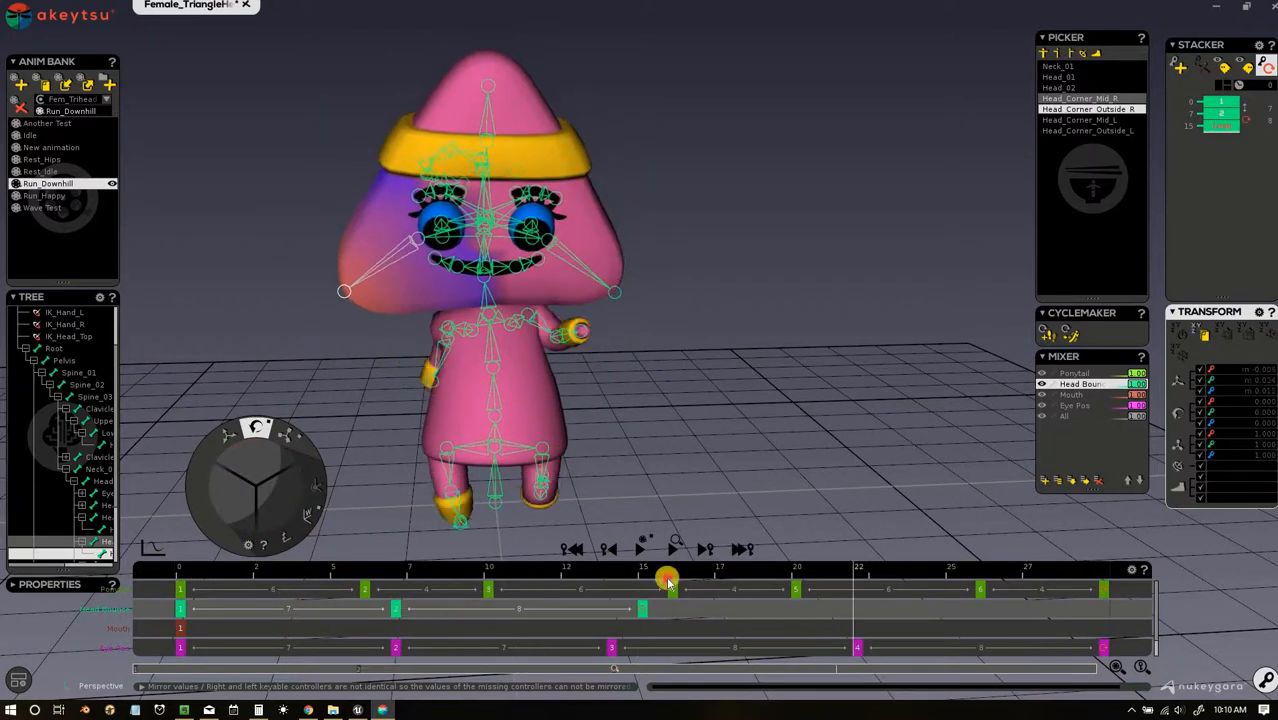
pyautogui.click(641, 548)
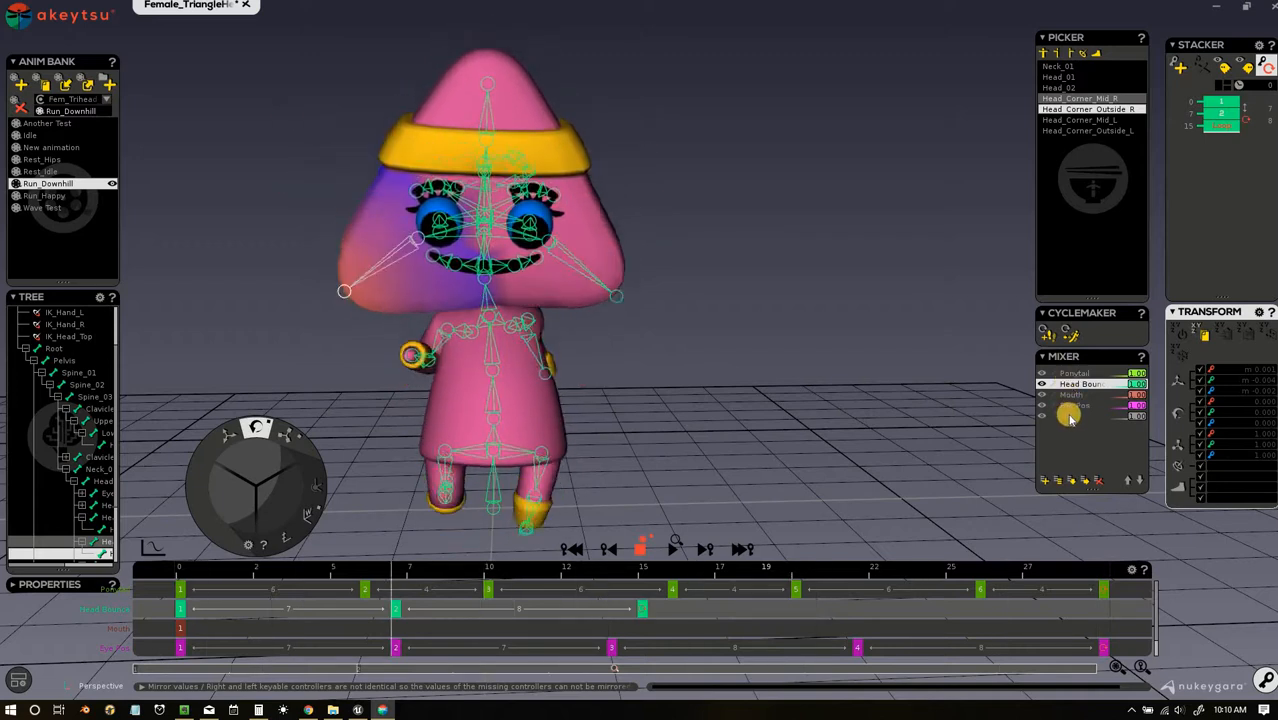
pyautogui.click(1050, 416)
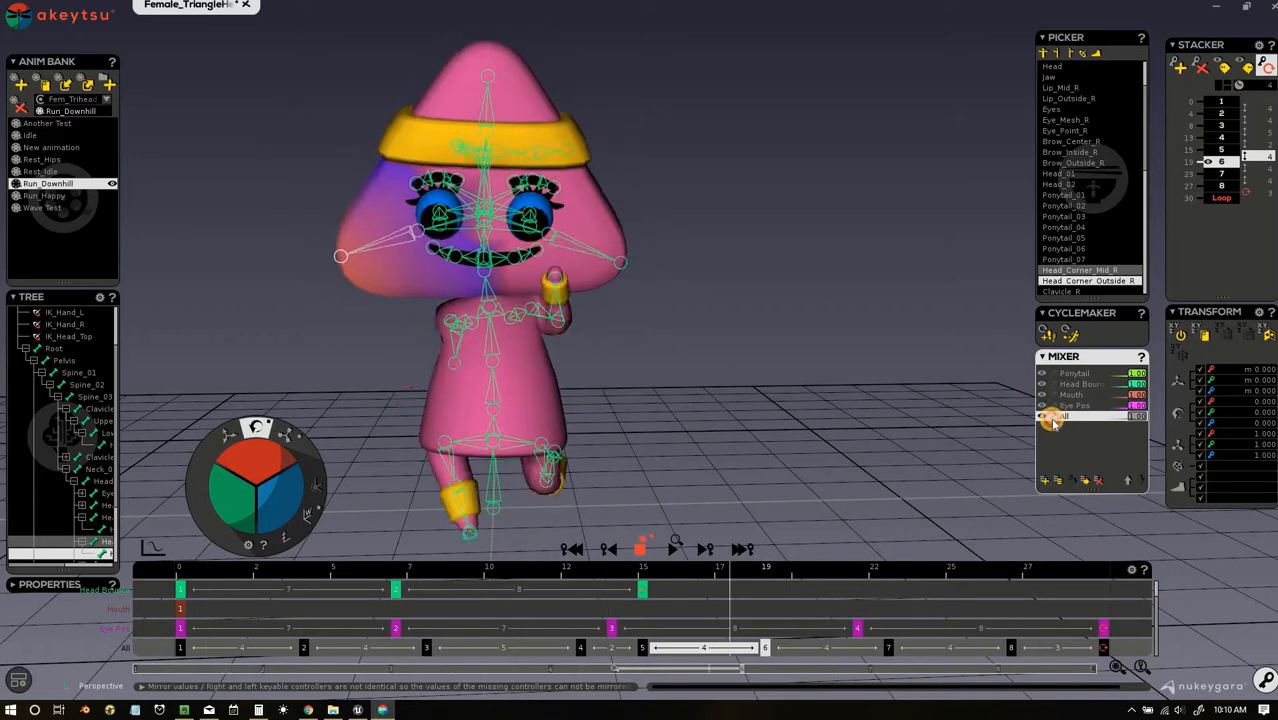
pyautogui.scroll(-5, 1075, 234)
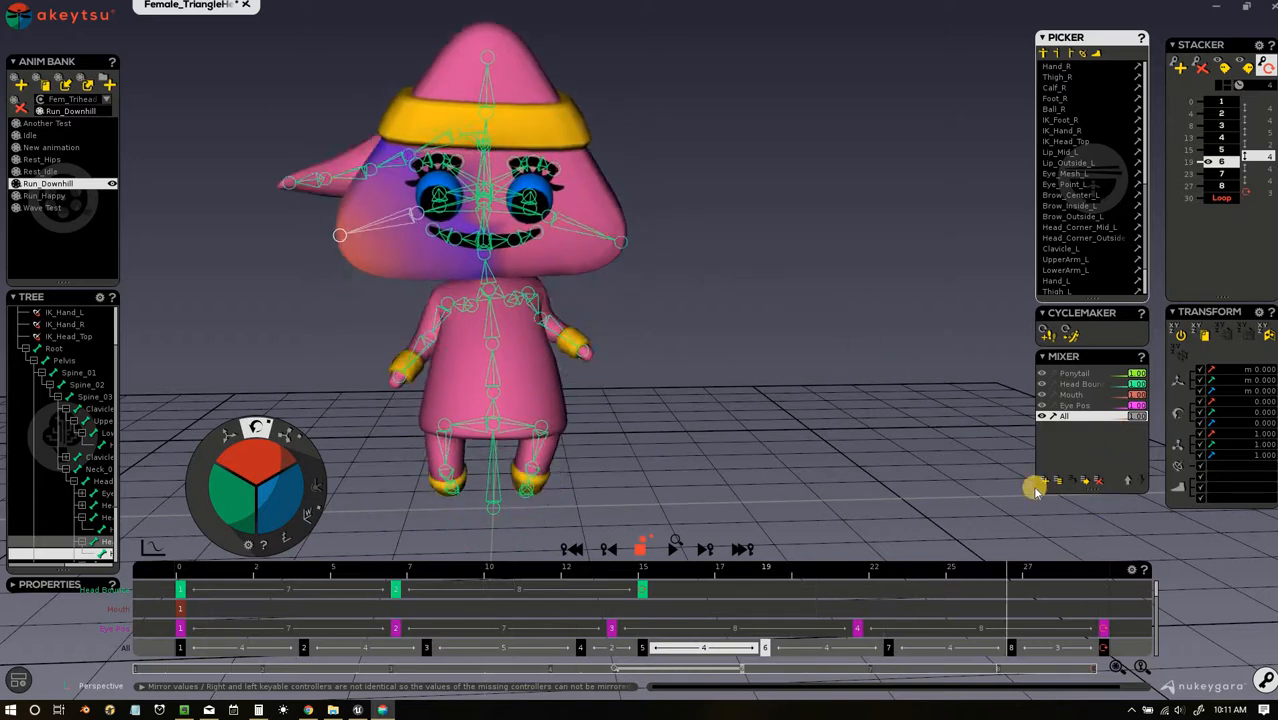
pyautogui.click(641, 548)
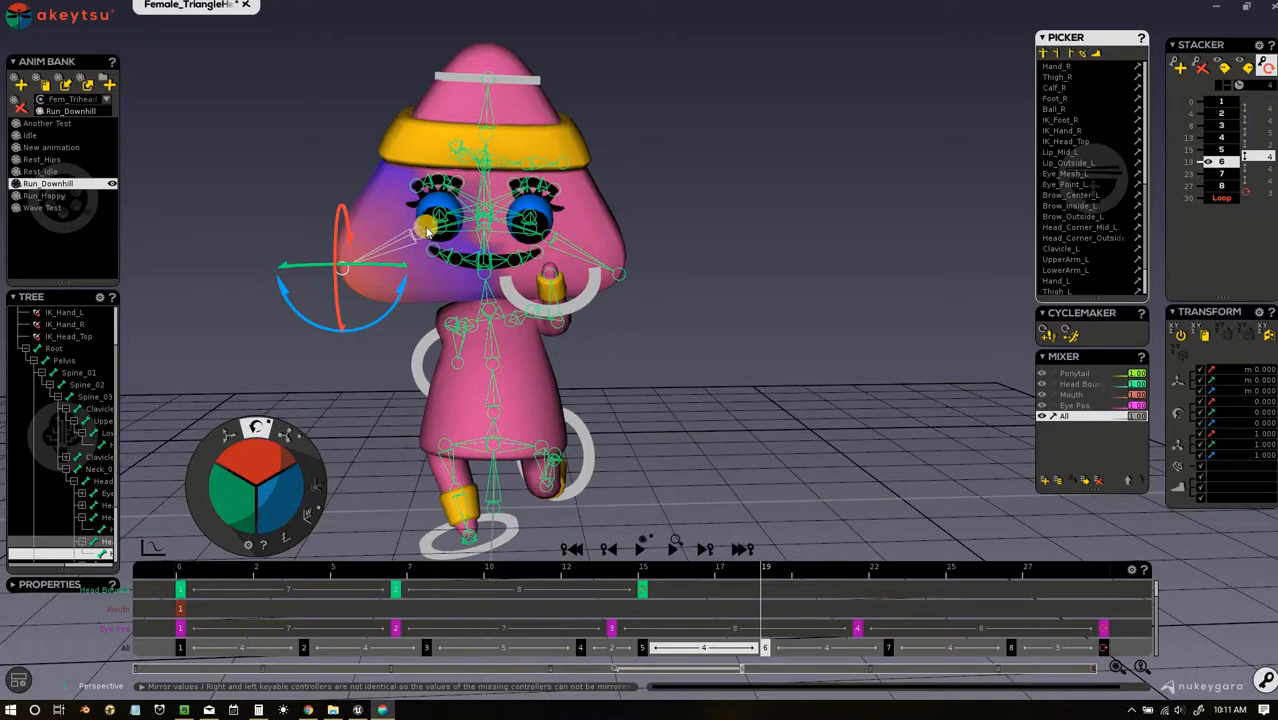
# Step: Examine the UpperArm_R and UpperArm_L bones up close at frame 19 from several angles
pyautogui.moveTo(462, 374); pyautogui.dragTo(379, 348, button='middle')
pyautogui.click(386, 331)
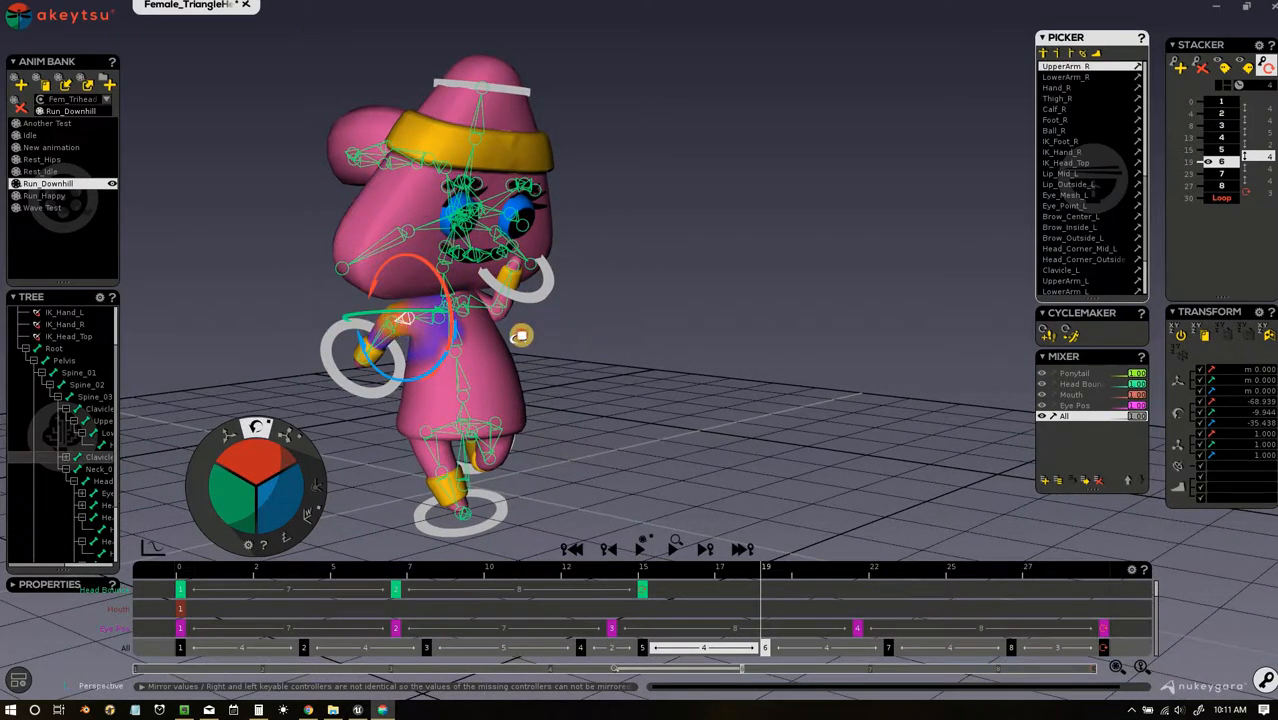
pyautogui.moveTo(466, 332); pyautogui.dragTo(442, 351, button='middle')
pyautogui.scroll(5, 442, 351)
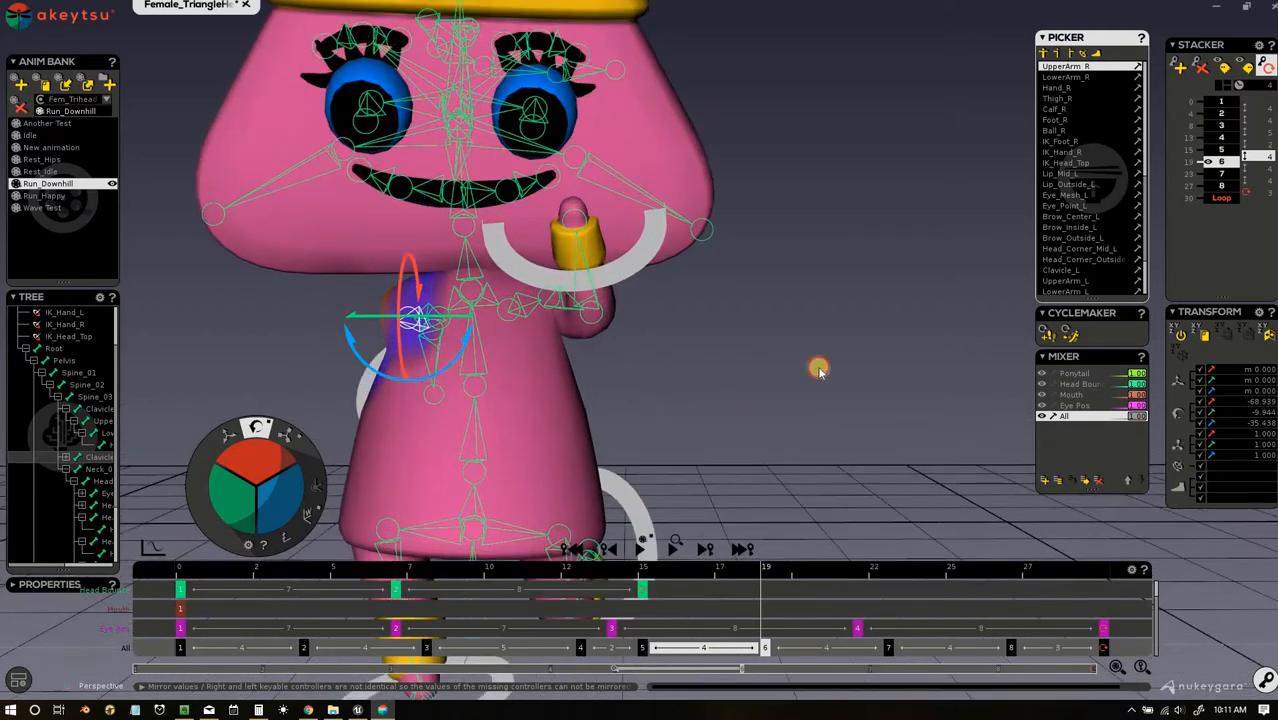
pyautogui.moveTo(818, 367); pyautogui.dragTo(940, 335, button='middle')
pyautogui.scroll(-3, 1092, 216)
pyautogui.scroll(3, 1094, 207)
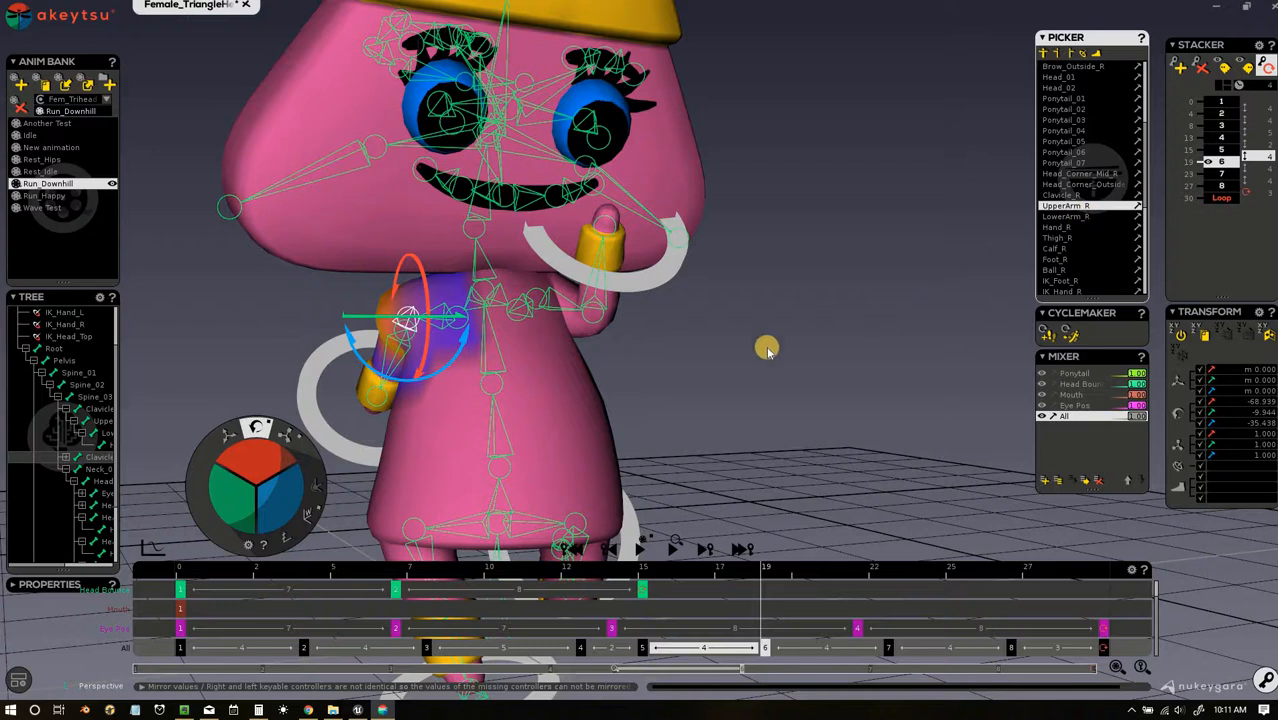
pyautogui.click(553, 293)
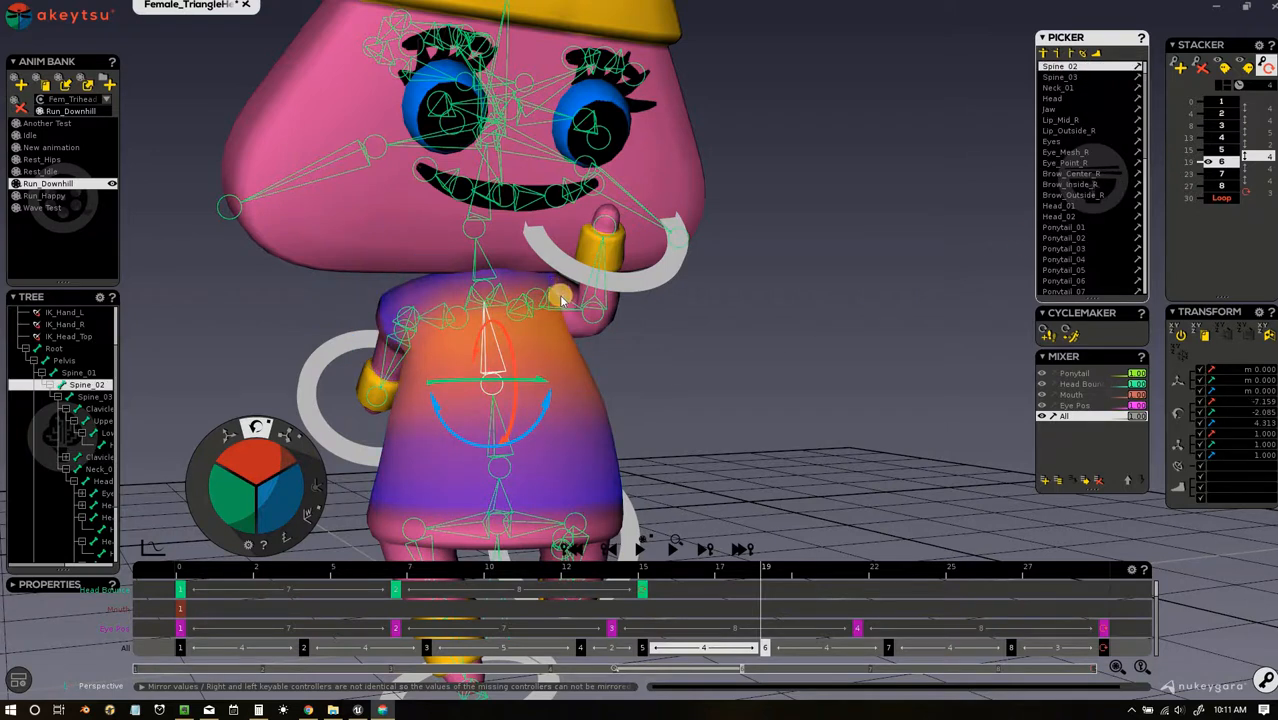
pyautogui.click(561, 297)
pyautogui.click(563, 296)
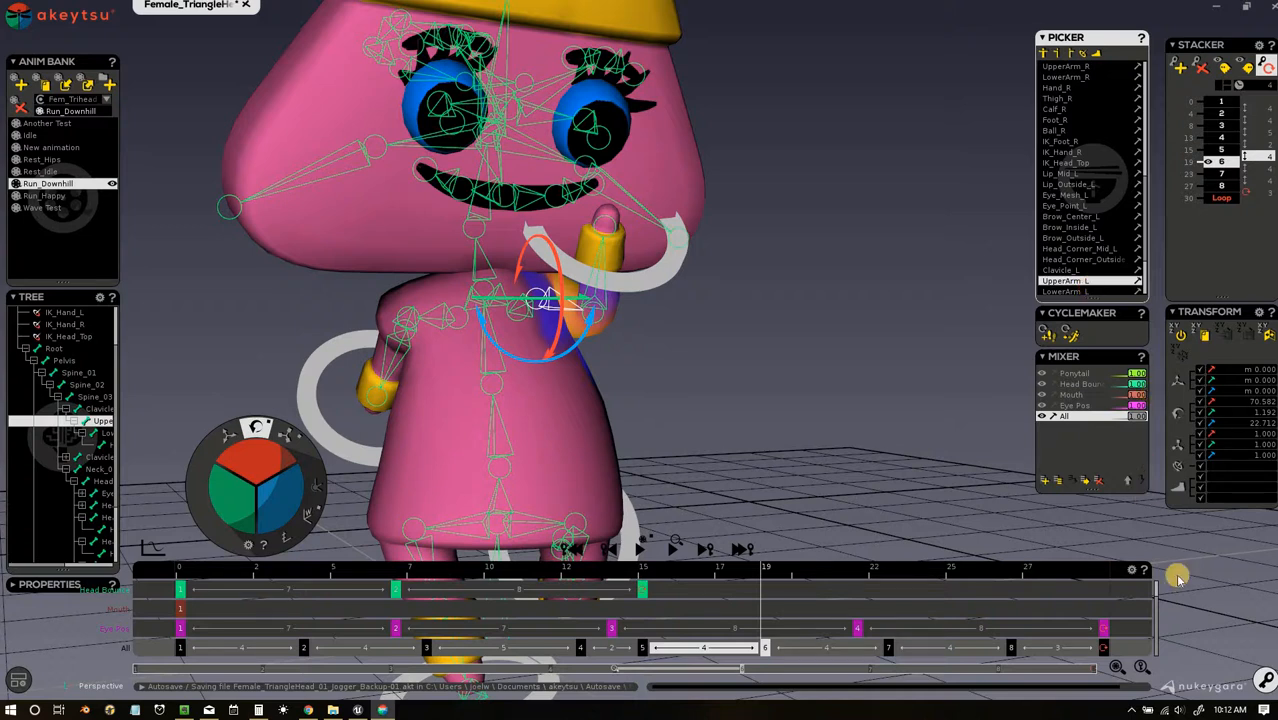
# Step: Examine UpperArm_L in the rigging mode's bind pose, return to animation mode, and view the Run_Downhill pose again
pyautogui.click(1264, 684)
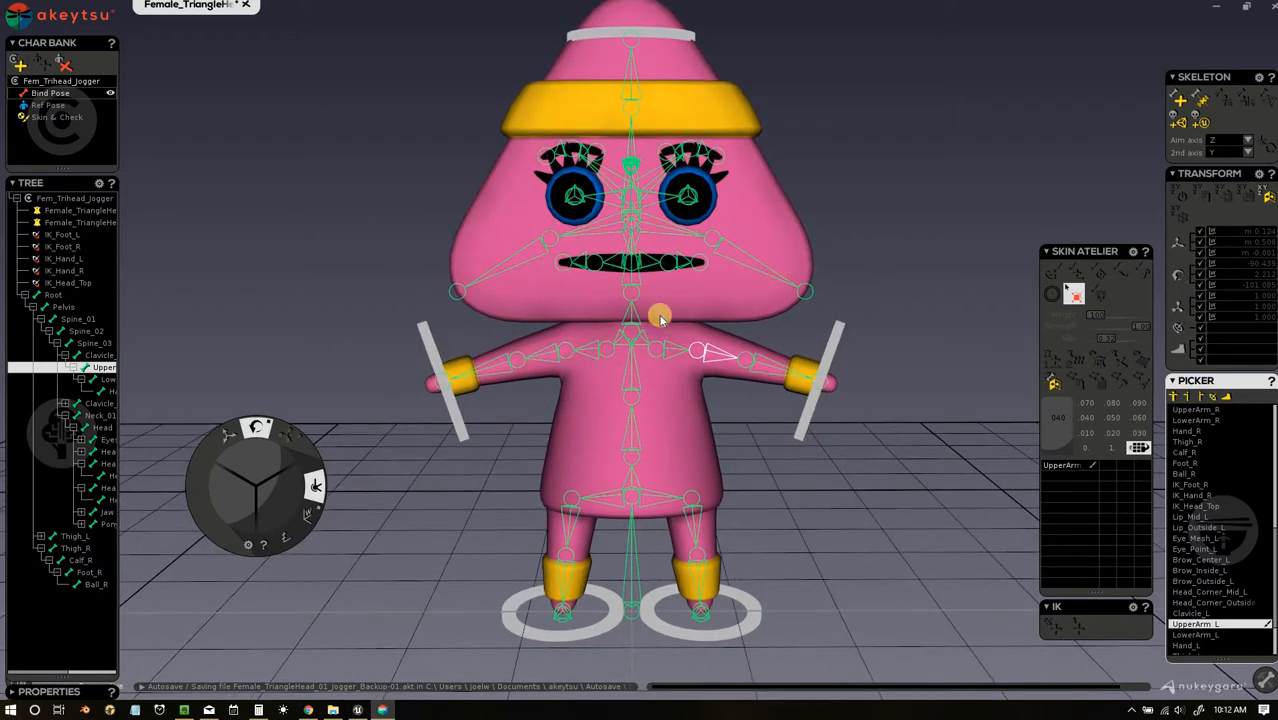
pyautogui.keyDown('alt'); pyautogui.moveTo(937, 459); pyautogui.dragTo(1022, 444); pyautogui.keyUp('alt')
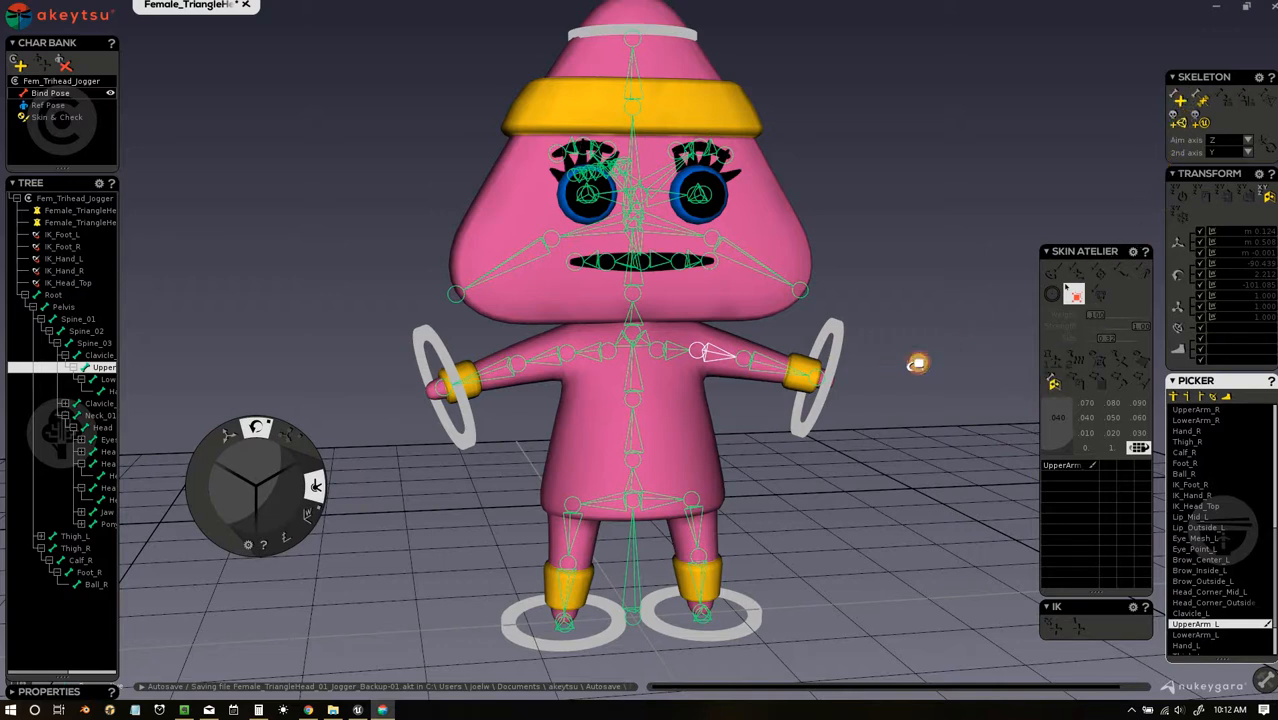
pyautogui.keyDown('alt'); pyautogui.moveTo(910, 362); pyautogui.dragTo(874, 388); pyautogui.keyUp('alt')
pyautogui.keyDown('alt'); pyautogui.moveTo(637, 321); pyautogui.dragTo(573, 339, button='middle'); pyautogui.keyUp('alt')
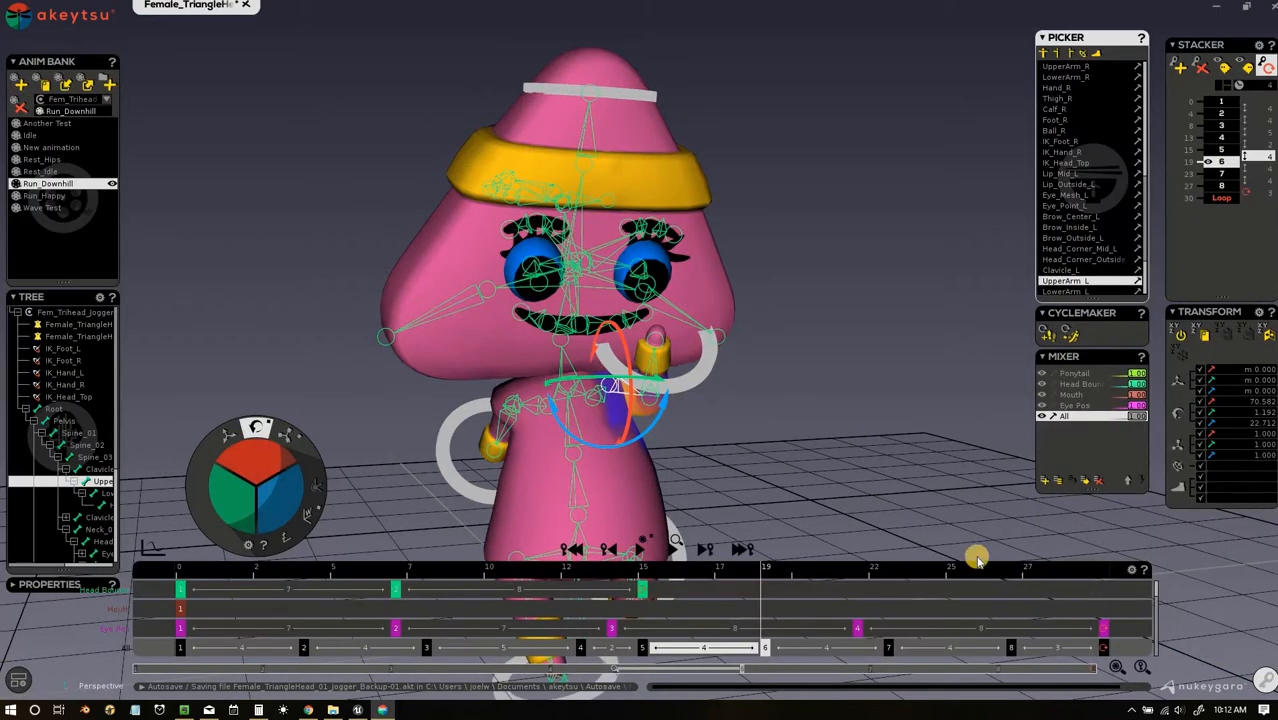
pyautogui.click(1263, 679)
pyautogui.keyDown('alt'); pyautogui.moveTo(790, 478); pyautogui.dragTo(776, 425); pyautogui.keyUp('alt')
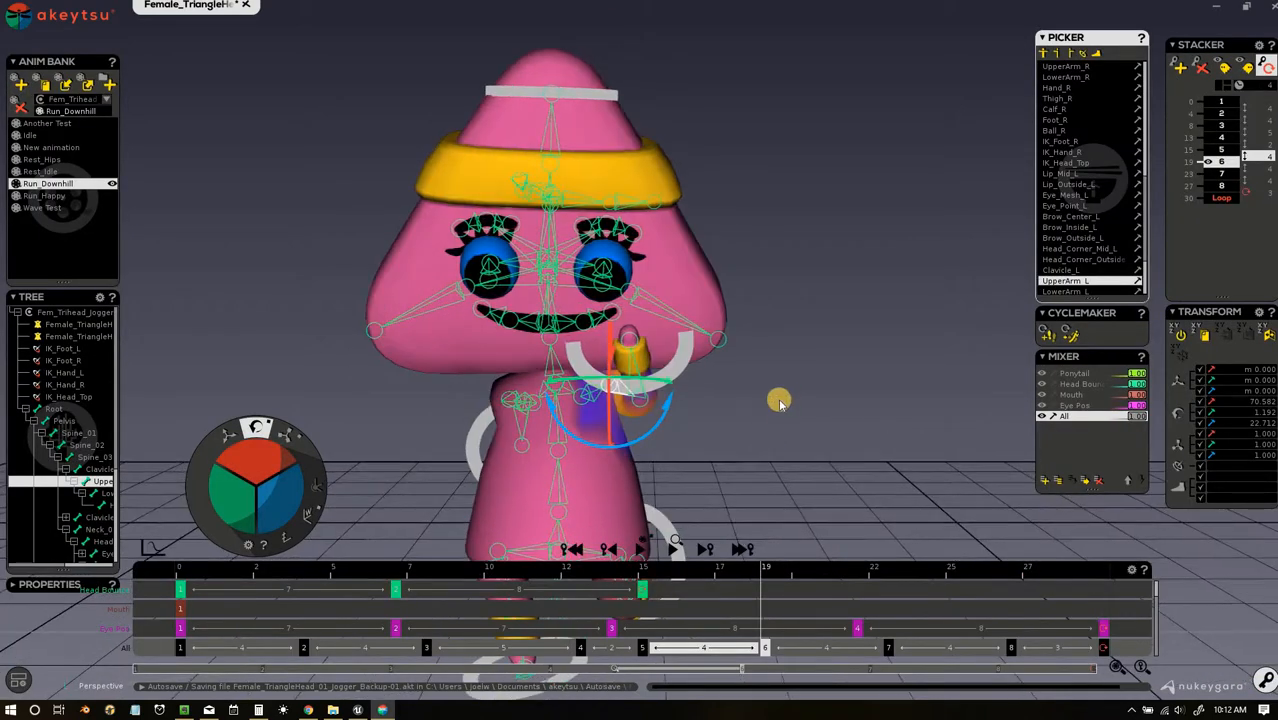
pyautogui.keyDown('alt'); pyautogui.moveTo(765, 490); pyautogui.dragTo(768, 438, button='middle'); pyautogui.keyUp('alt')
pyautogui.keyDown('alt'); pyautogui.moveTo(770, 440); pyautogui.dragTo(770, 441); pyautogui.keyUp('alt')
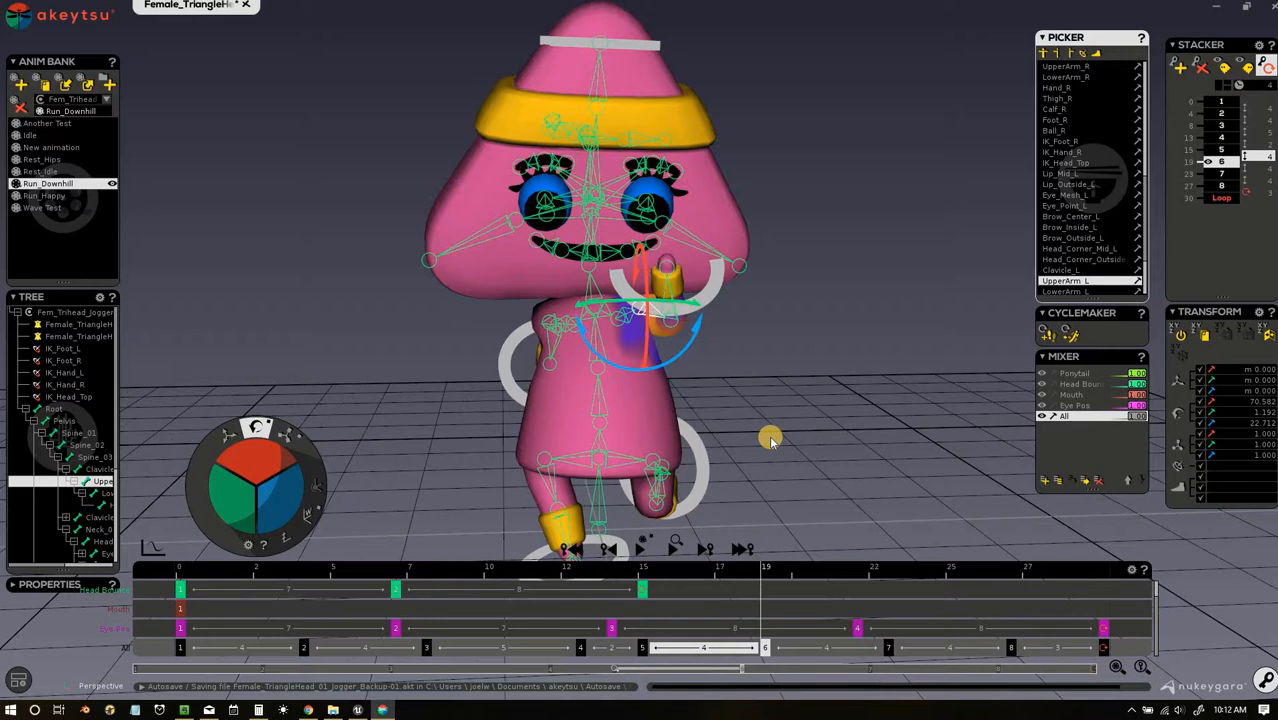